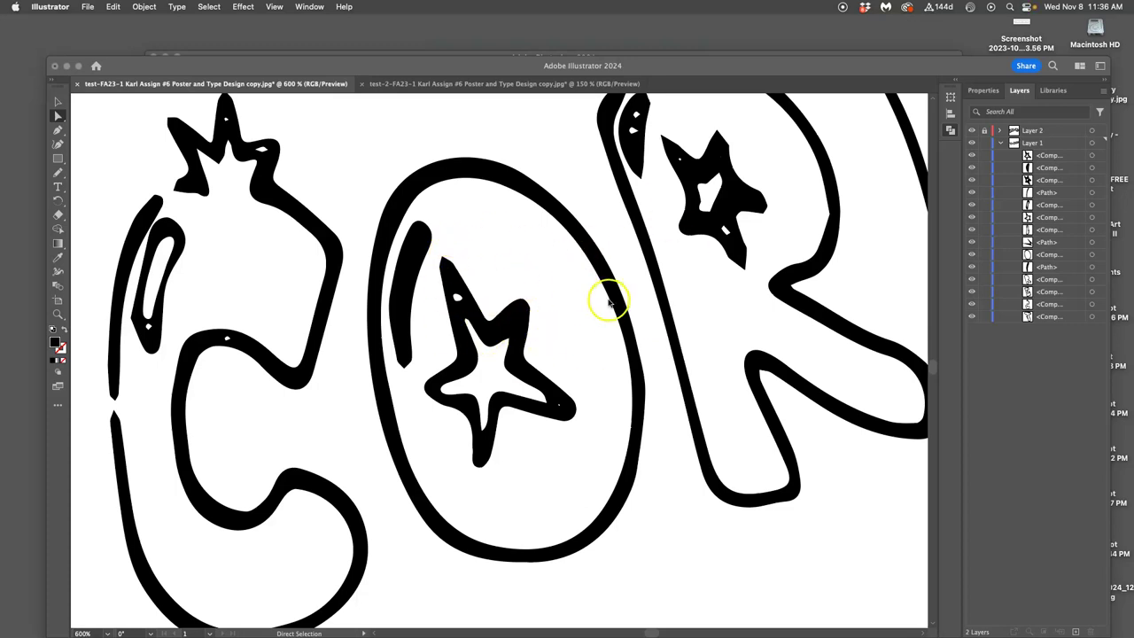
- Pan over to the R and select the rough traced star inside it with Direct Selection
click(609, 238)
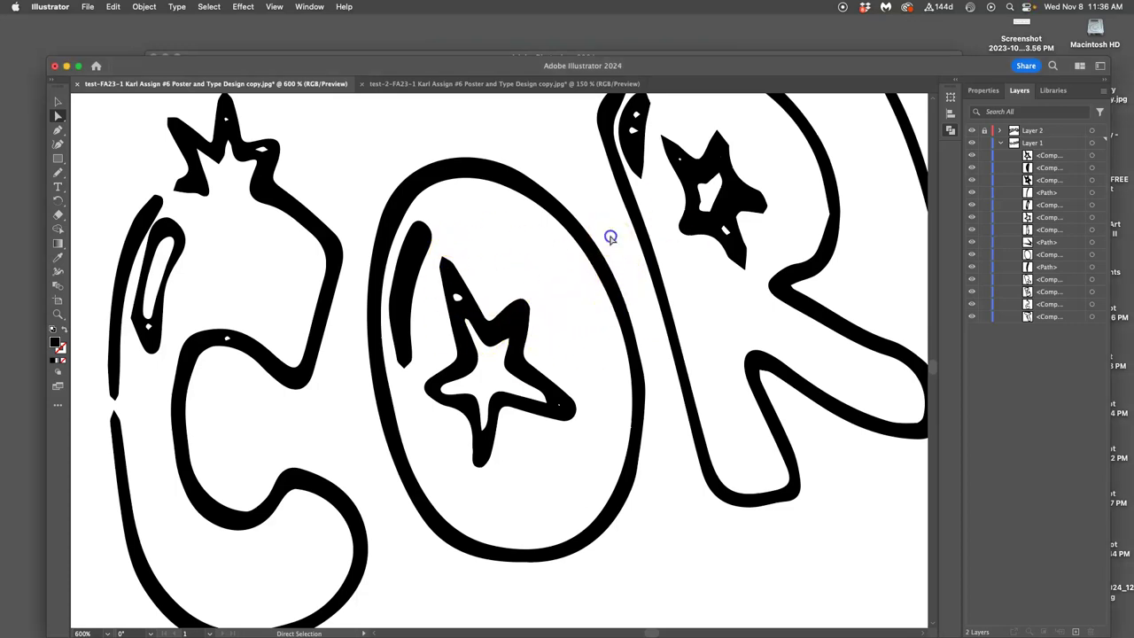
drag(612, 236, 502, 334)
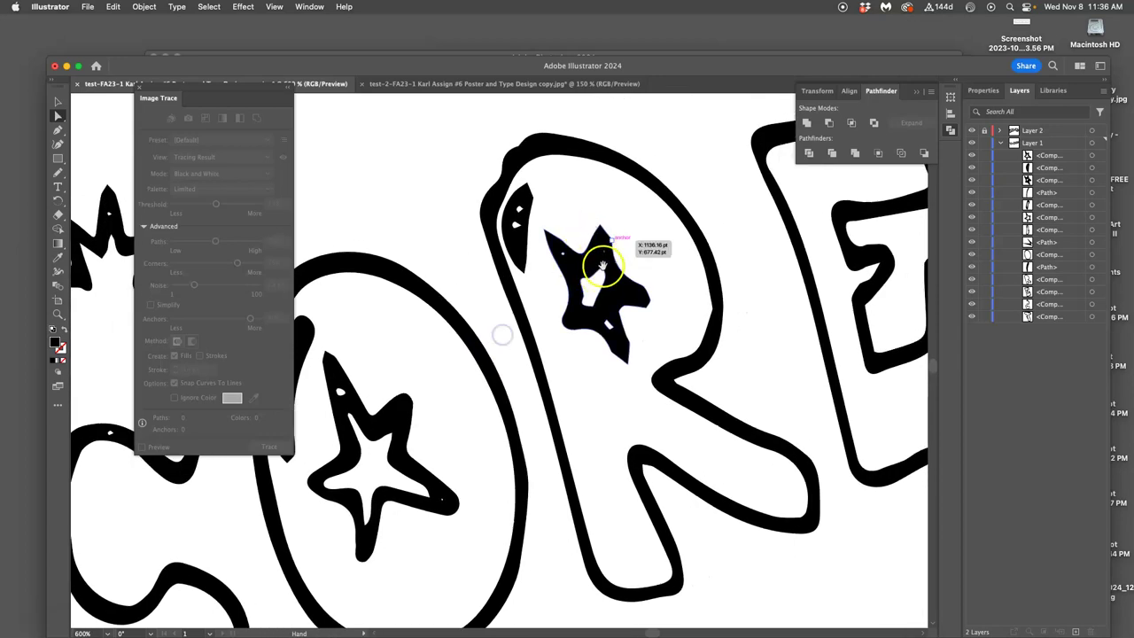
click(613, 281)
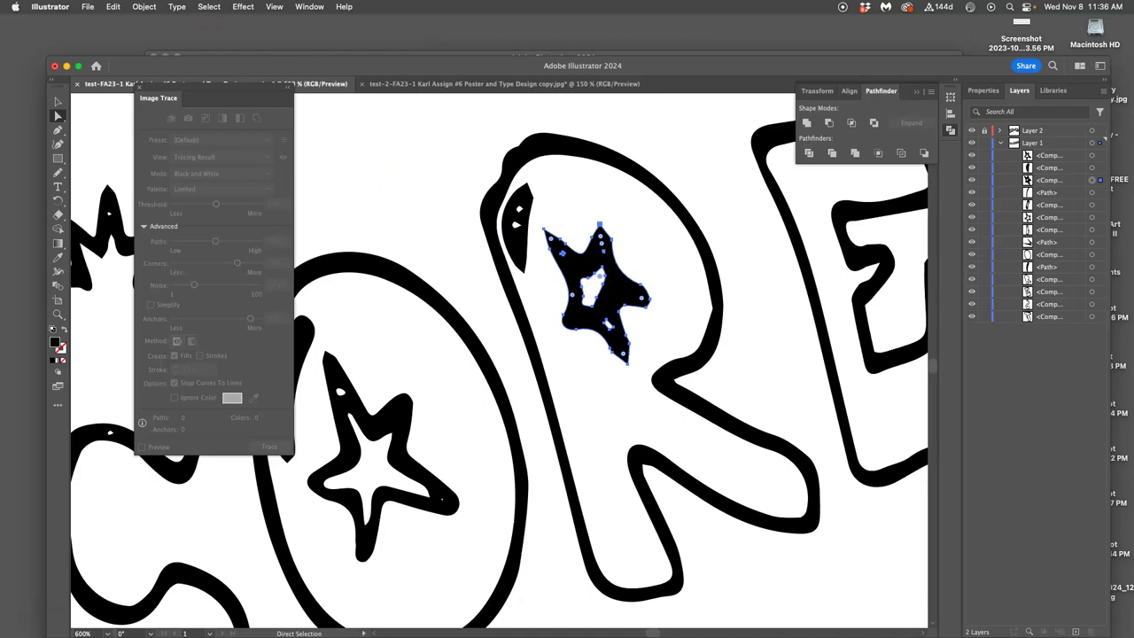
- Simplify the star inside the R to reduce its anchor points
click(144, 7)
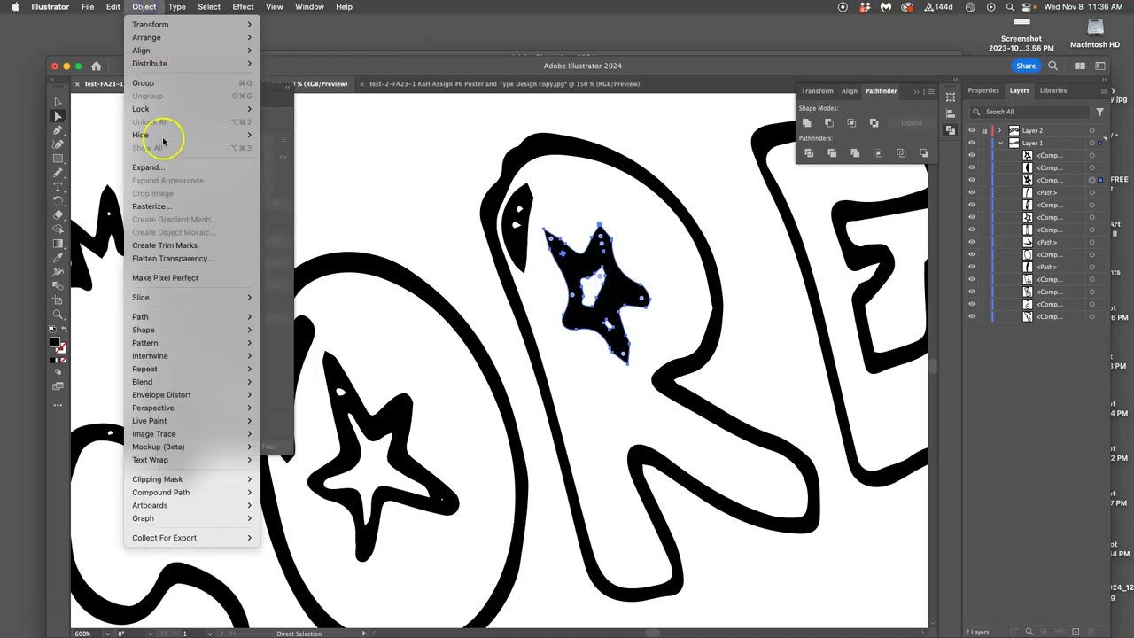
mouse_move(140, 316)
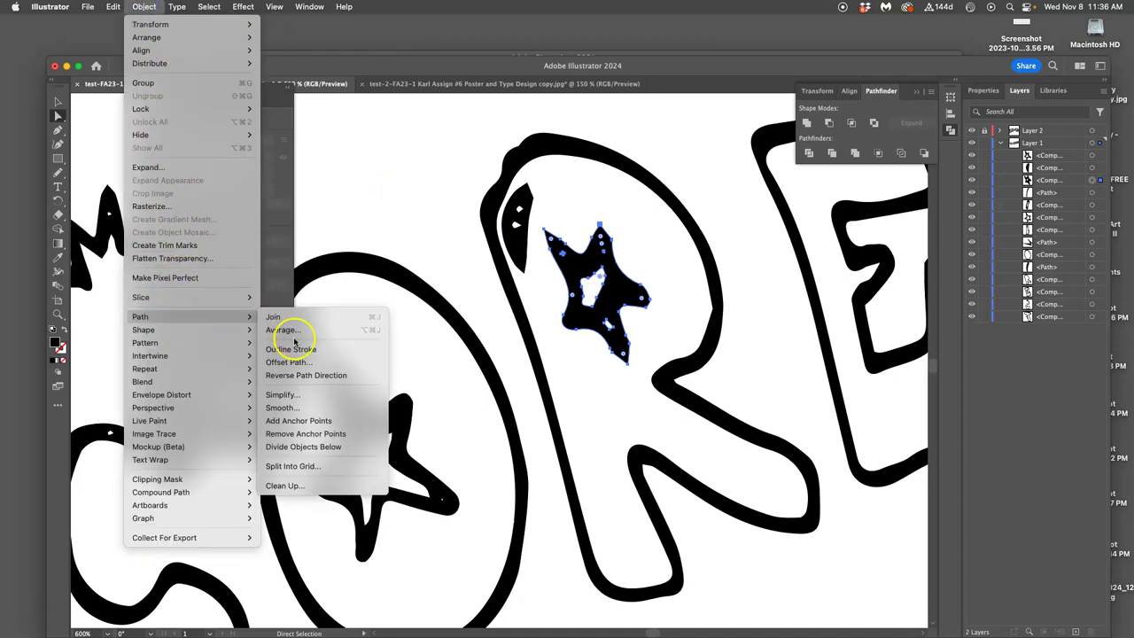
click(280, 395)
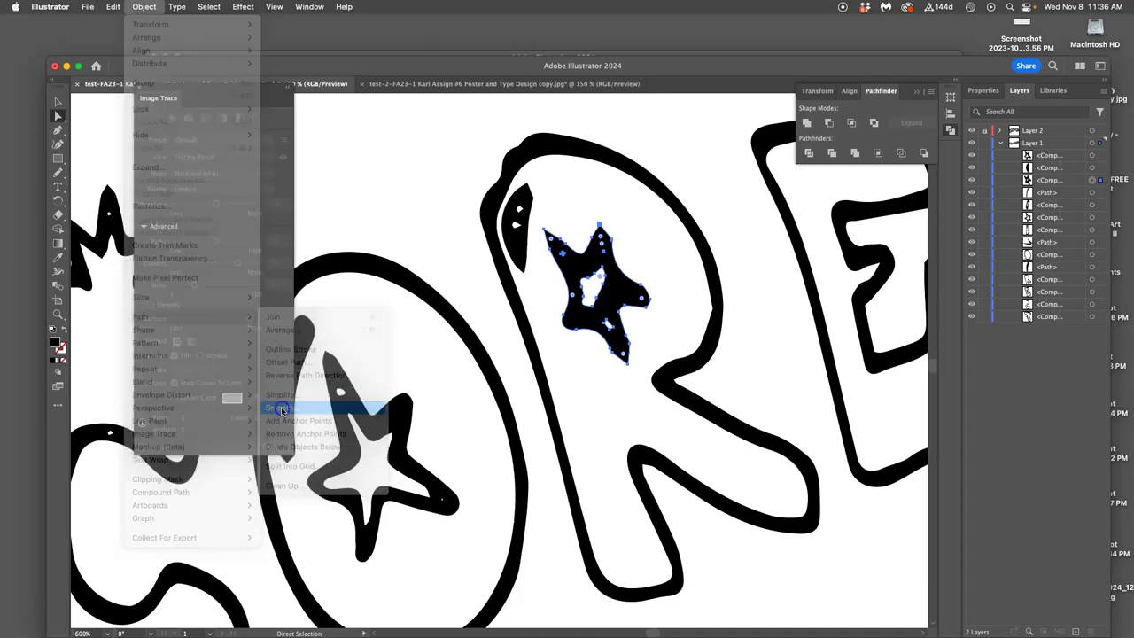
mouse_move(463, 373)
mouse_down()
mouse_move(483, 377)
mouse_move(467, 375)
mouse_up()
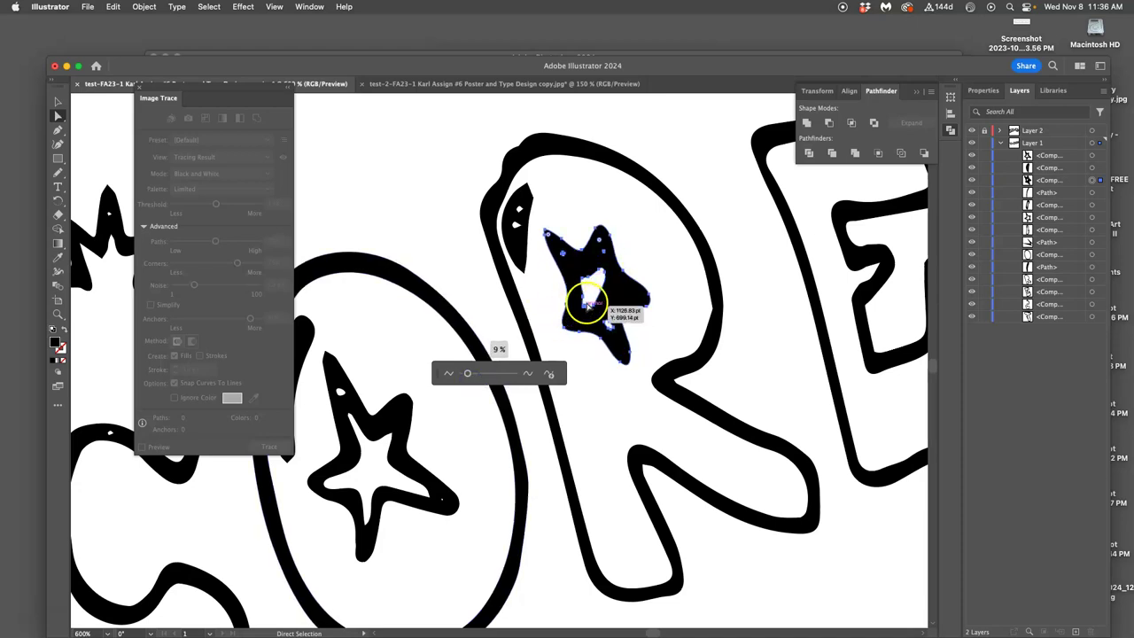
- Select the whole R outline and simplify it to about 16%
key(v)
click(523, 223)
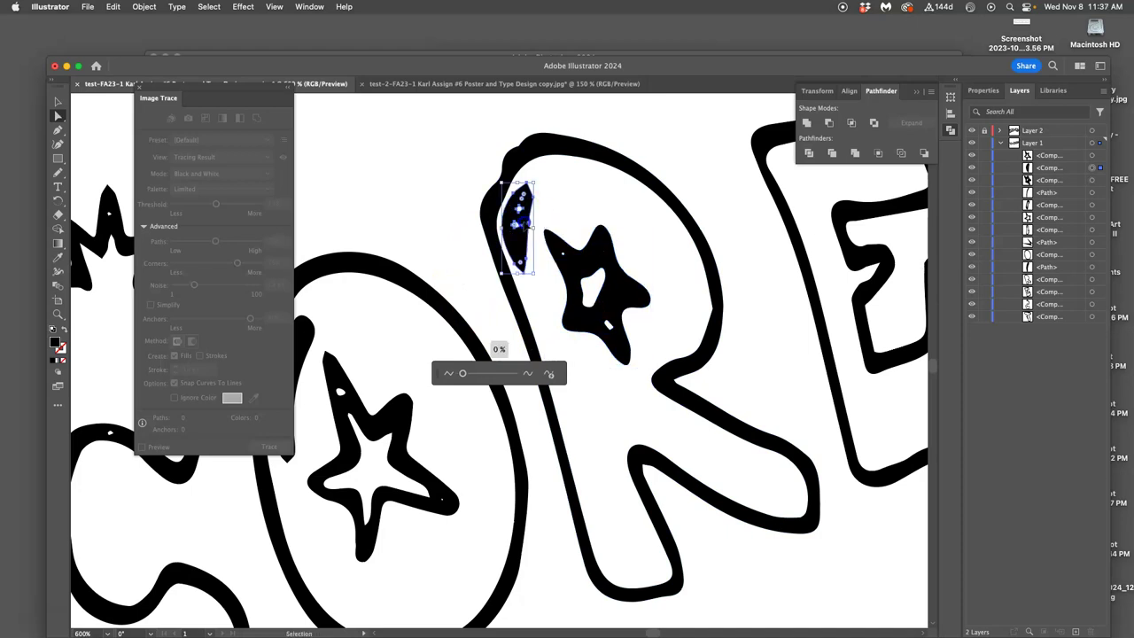
click(542, 158)
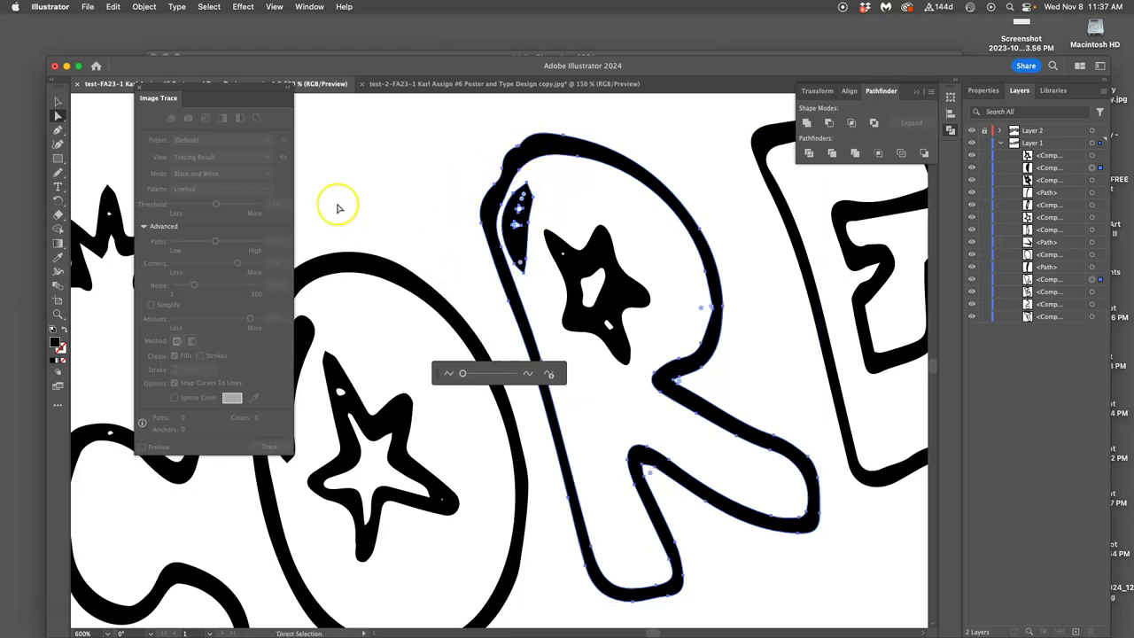
mouse_move(462, 374)
mouse_down()
mouse_move(494, 379)
mouse_move(474, 375)
mouse_up()
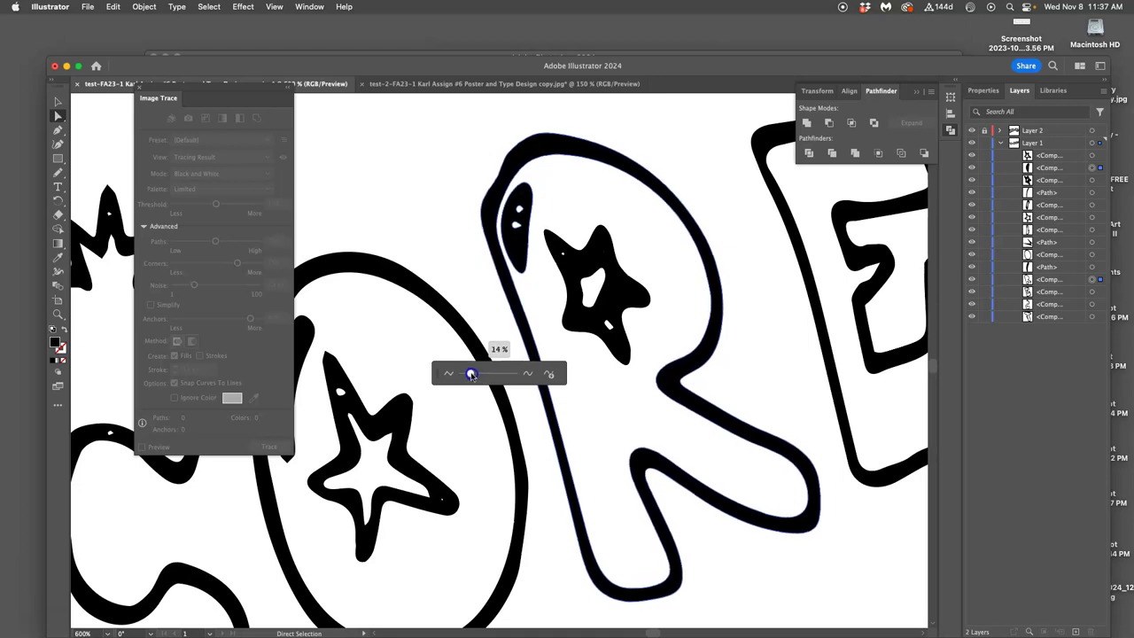
drag(473, 374, 470, 373)
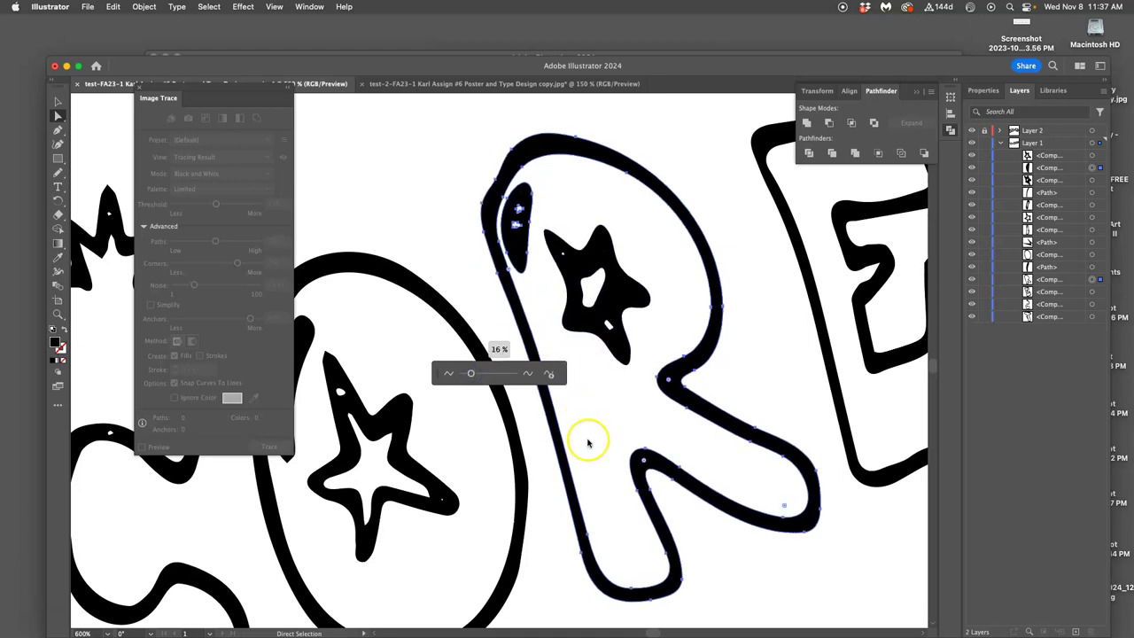
- Select the traced E outline and lightly simplify it to about 3%
drag(607, 422, 339, 446)
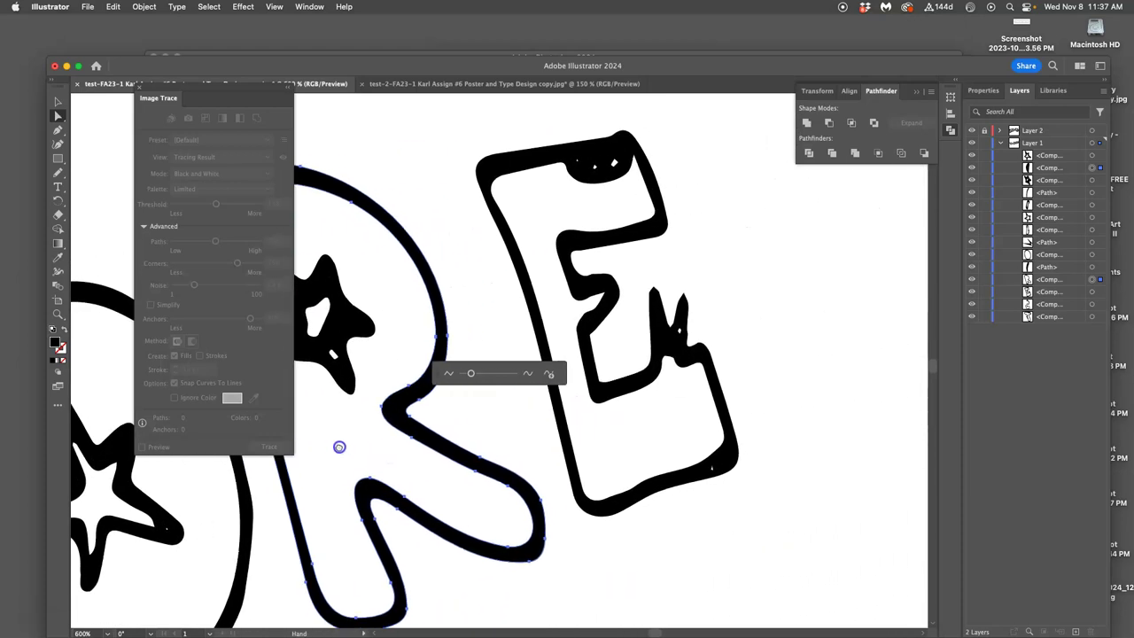
click(566, 251)
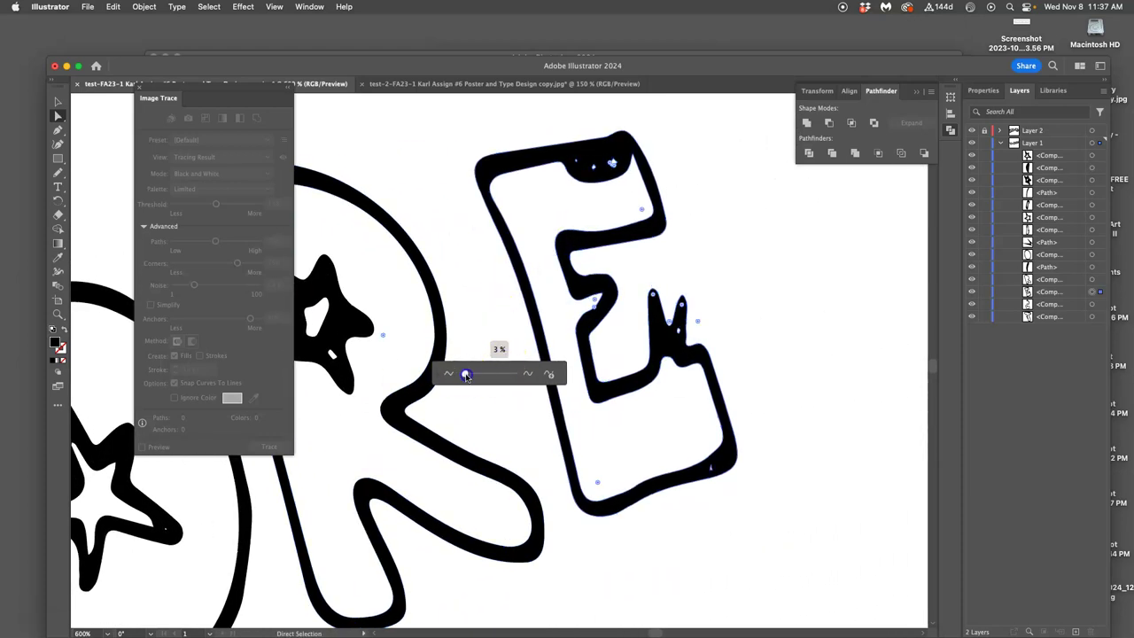
drag(465, 373, 484, 370)
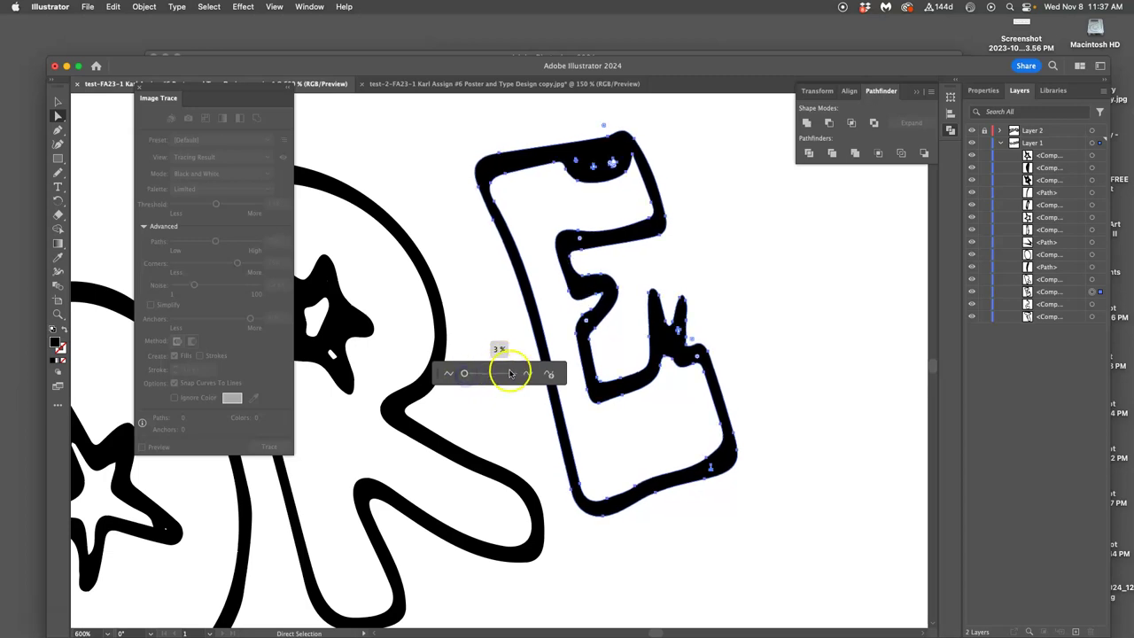
click(144, 7)
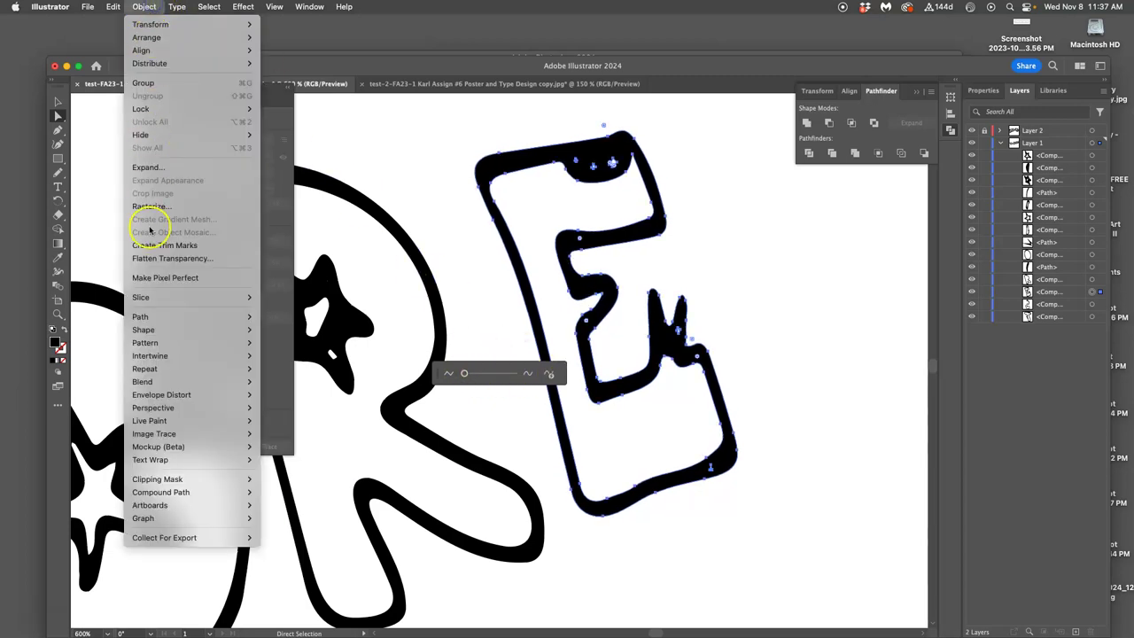
mouse_move(140, 316)
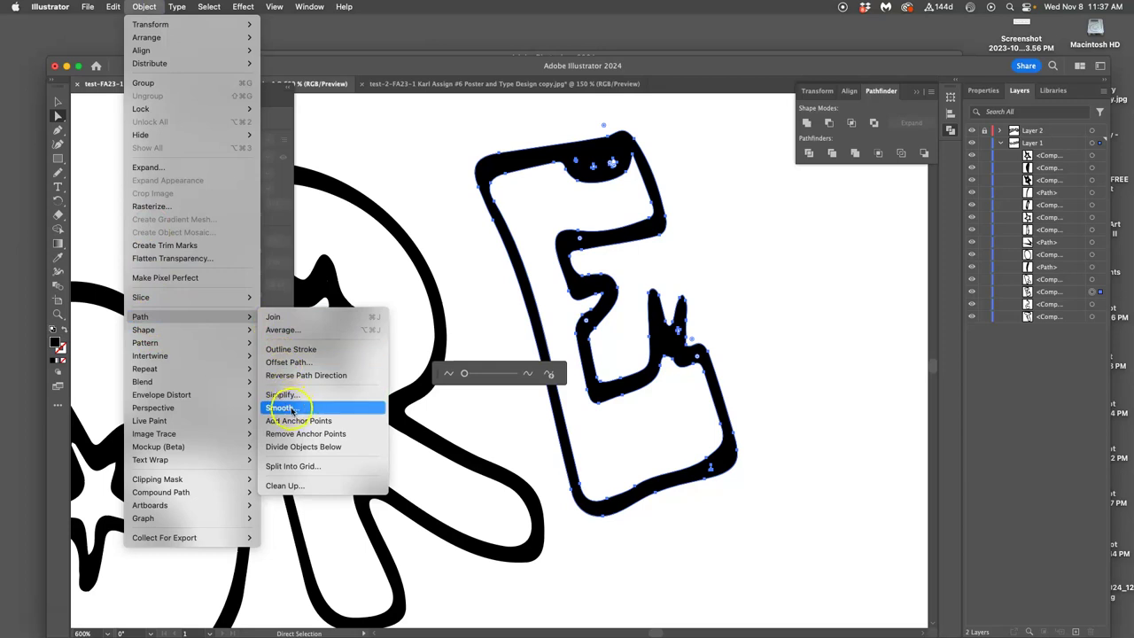
click(619, 452)
- Pan to the C and select its outline, inner oval and left stroke
click(547, 456)
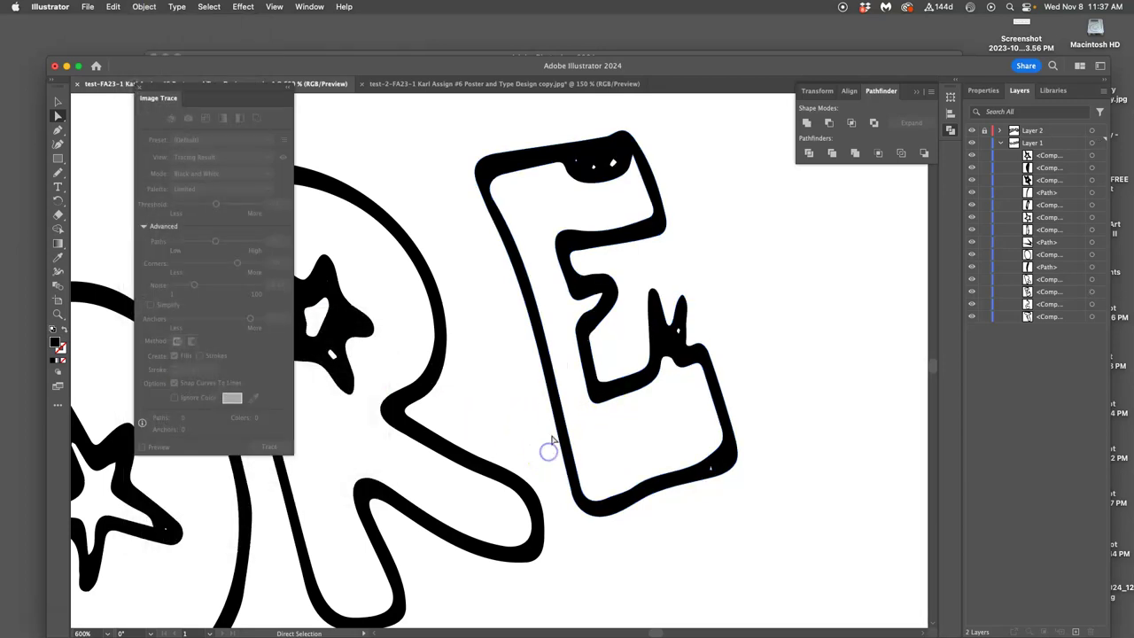
drag(497, 372, 751, 359)
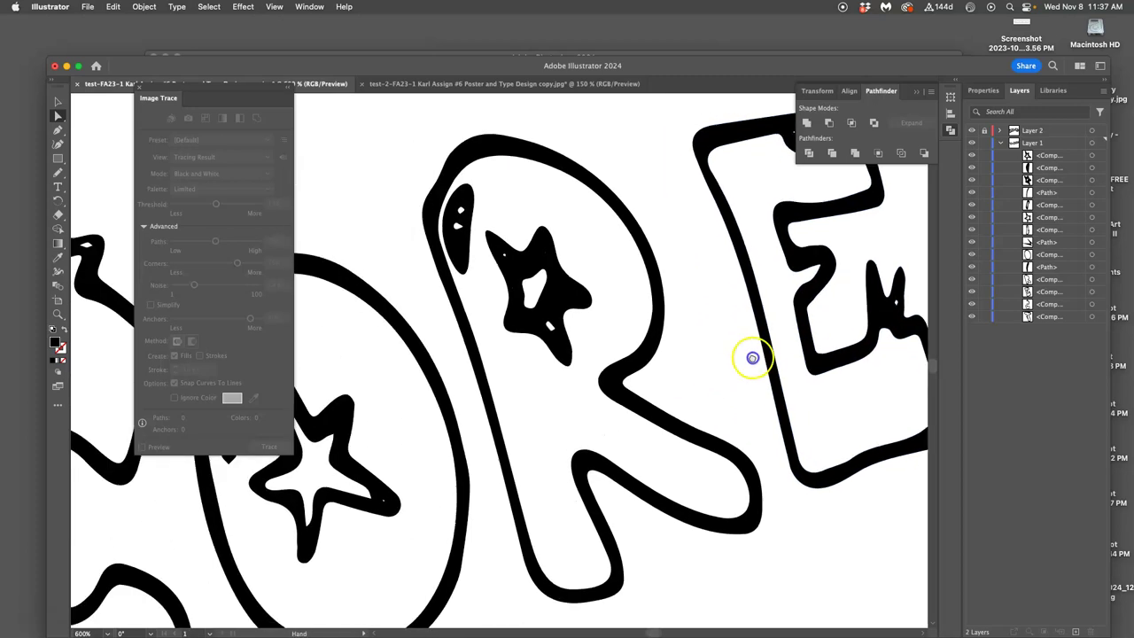
drag(610, 392, 789, 351)
scroll(789, 351, up, 3)
click(678, 322)
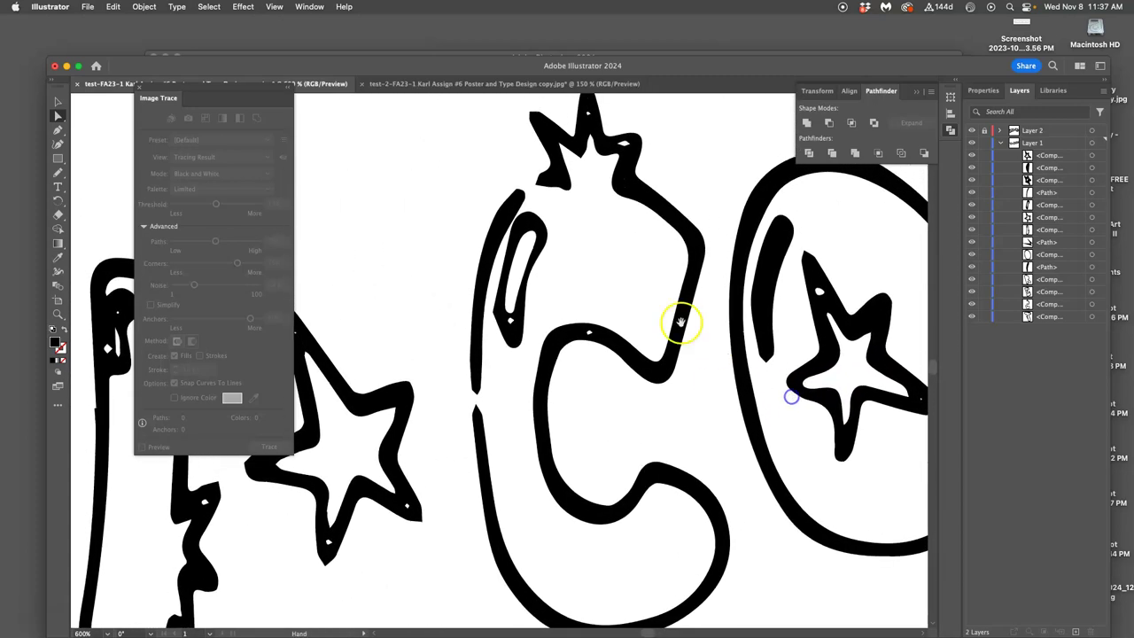
click(627, 183)
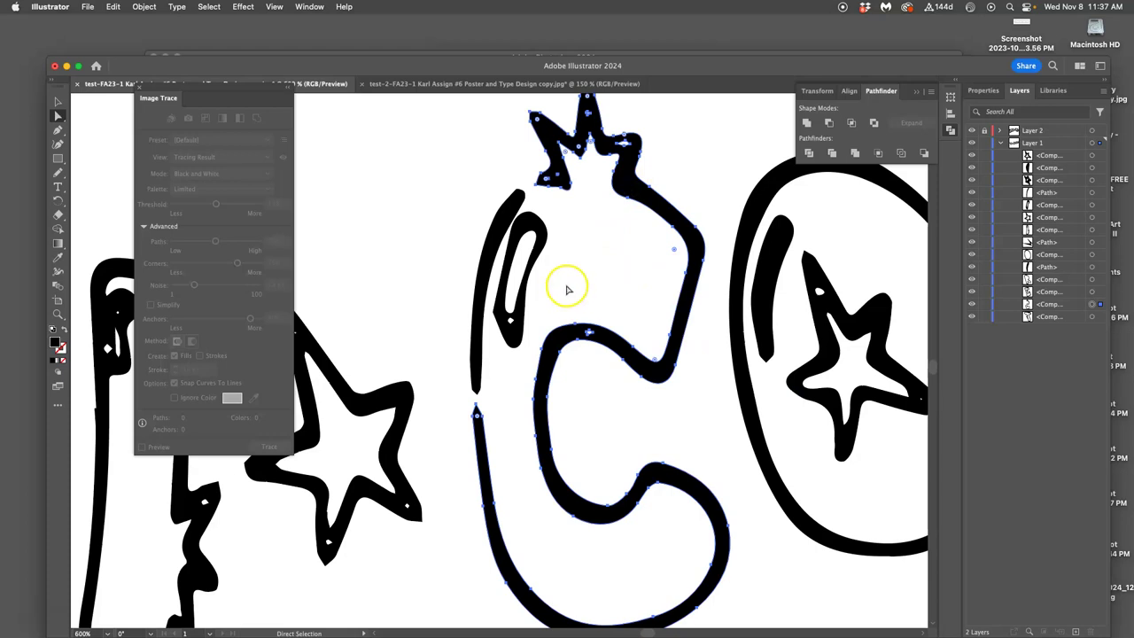
click(507, 319)
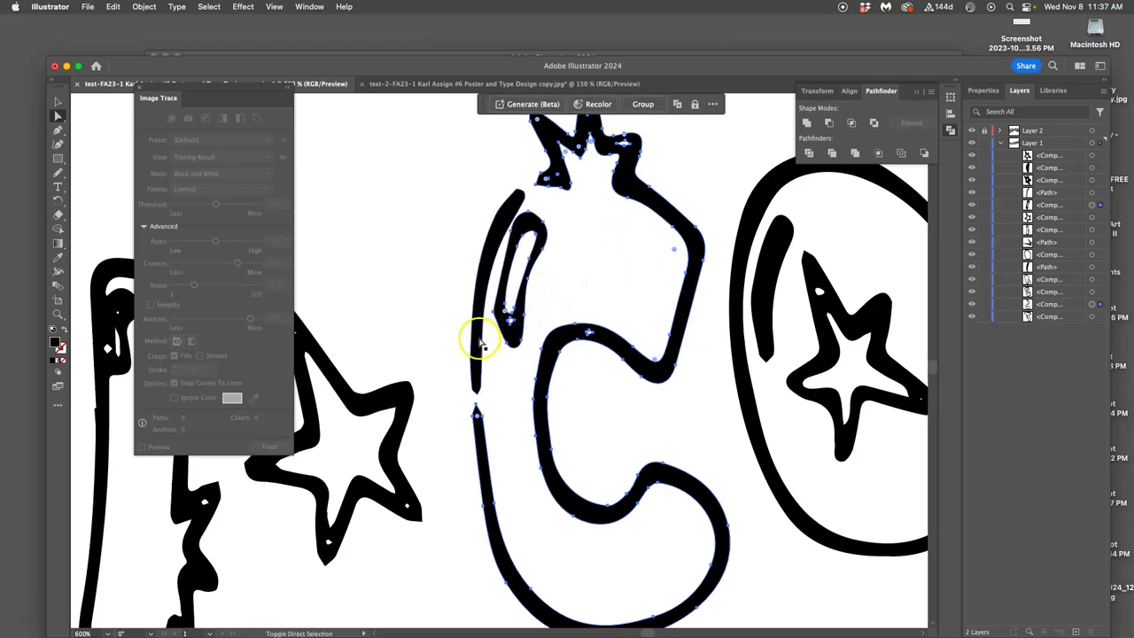
click(479, 345)
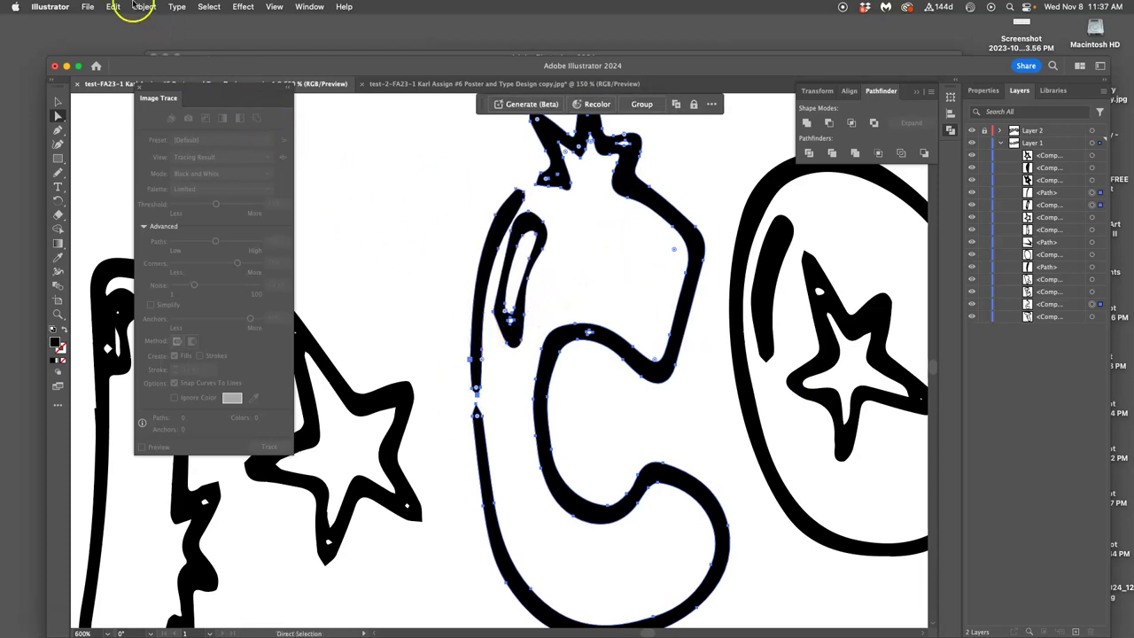
- Simplify the selected C paths to about 11%
click(139, 85)
click(143, 6)
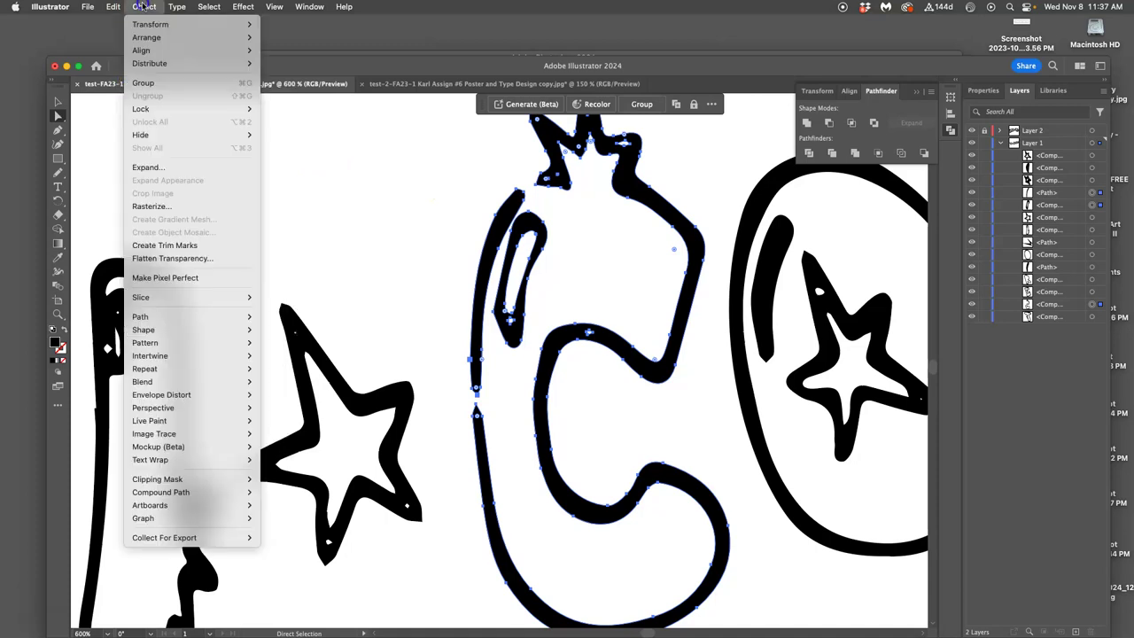
mouse_move(140, 317)
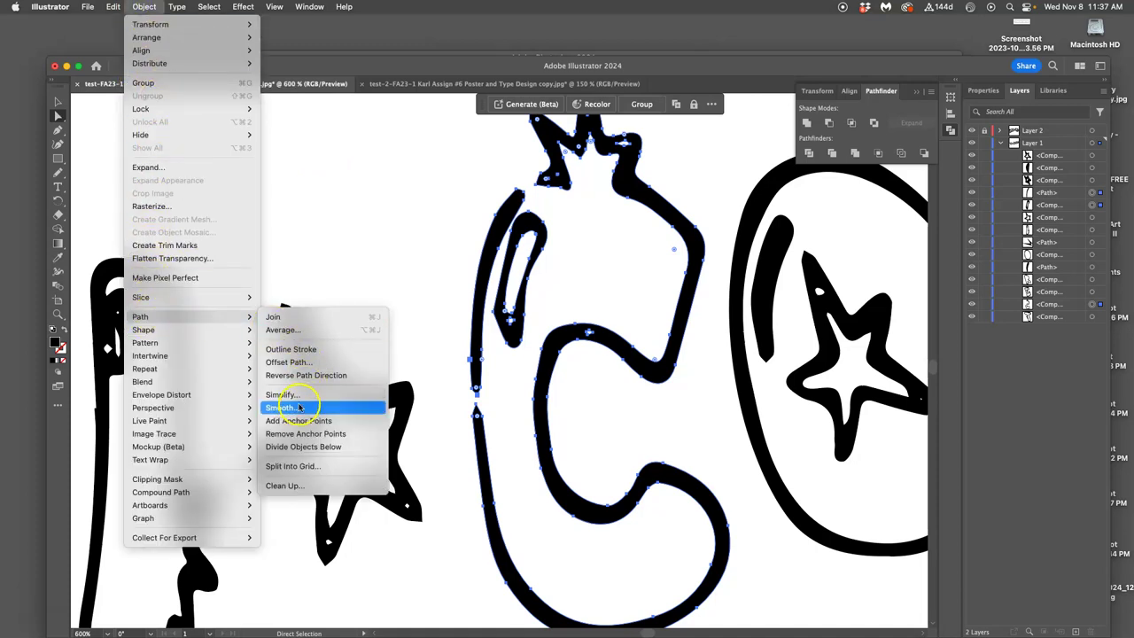
click(300, 404)
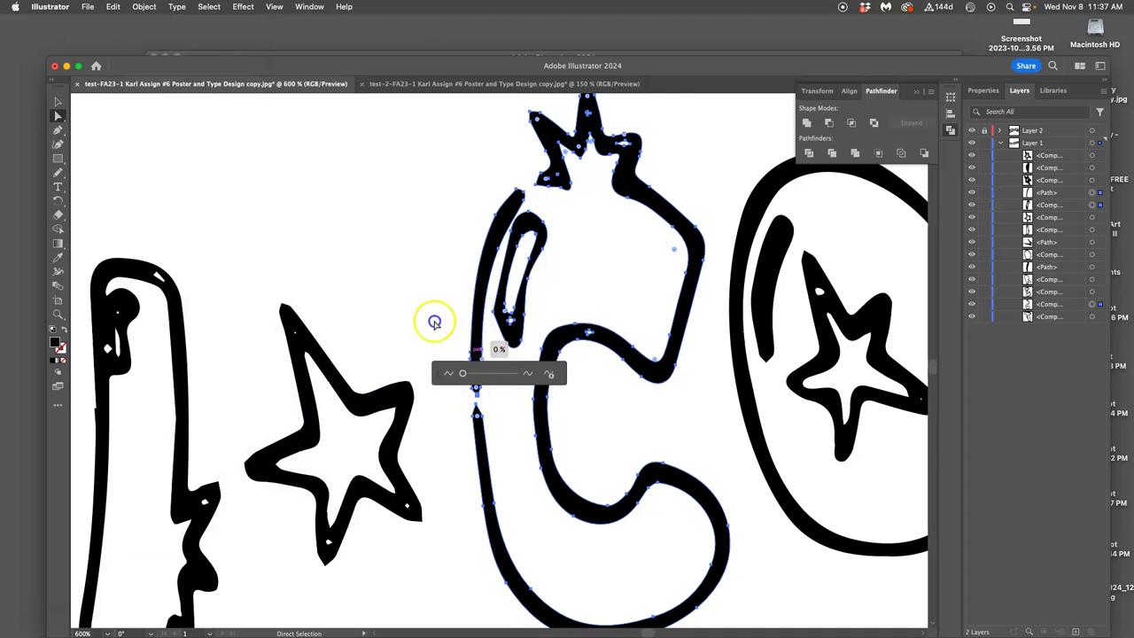
drag(462, 373, 305, 183)
click(470, 307)
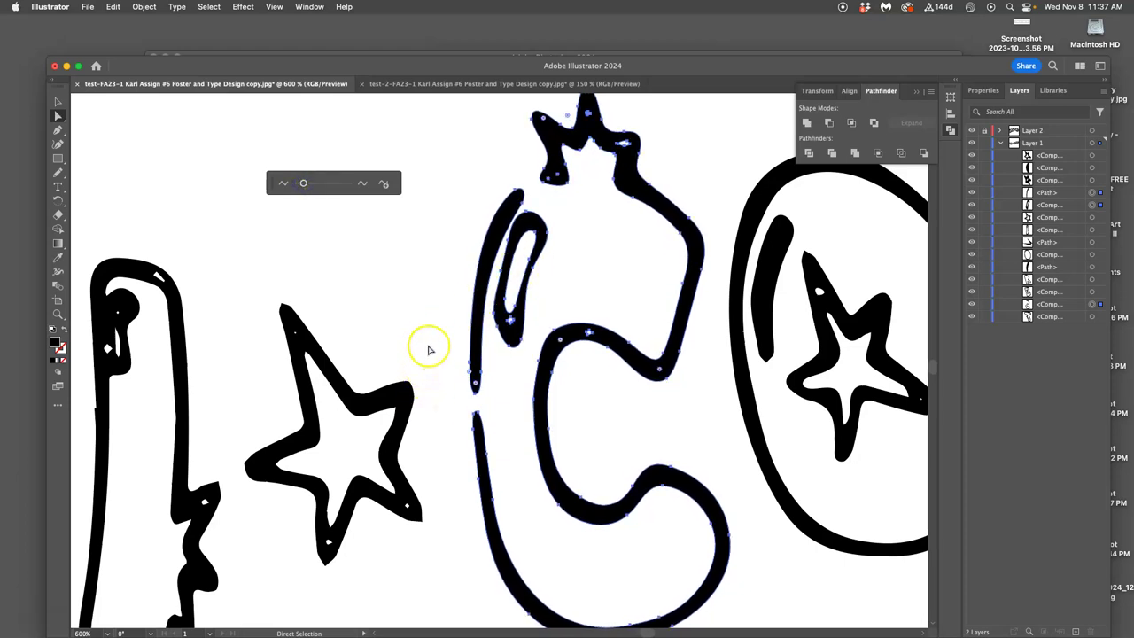
- Select the bar inside the O and simplify it to 19%
click(771, 288)
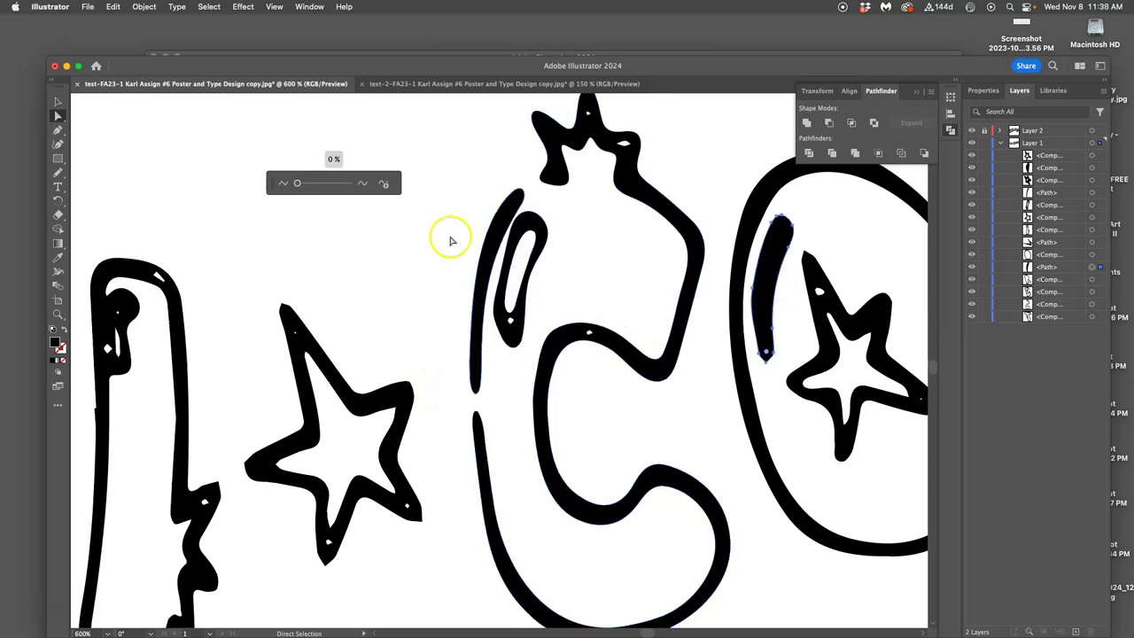
drag(302, 183, 308, 184)
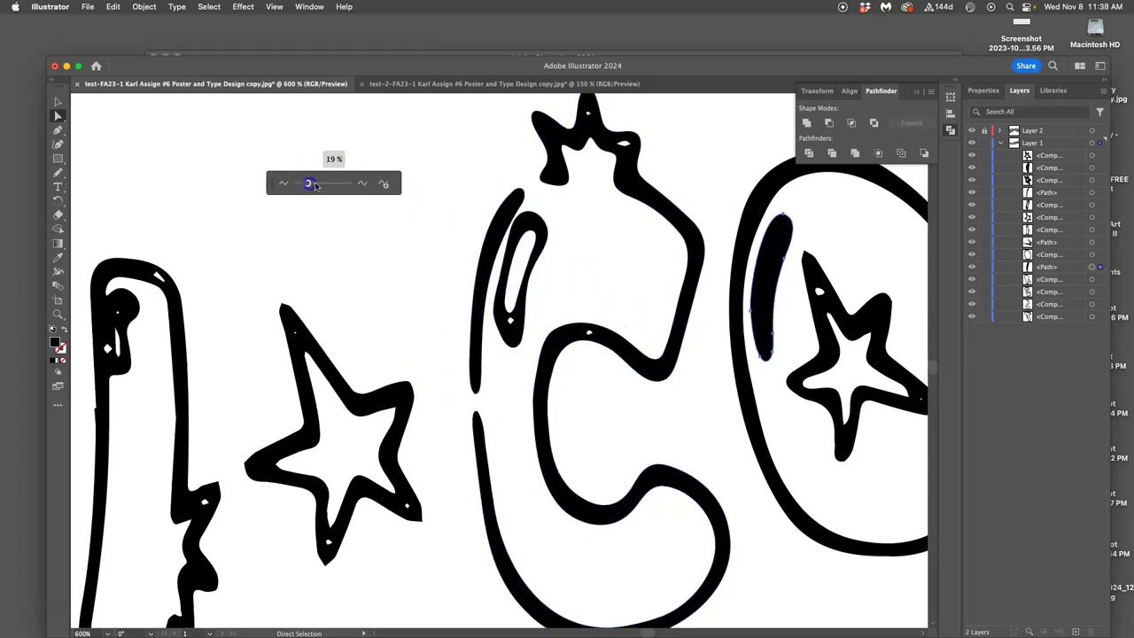
click(375, 294)
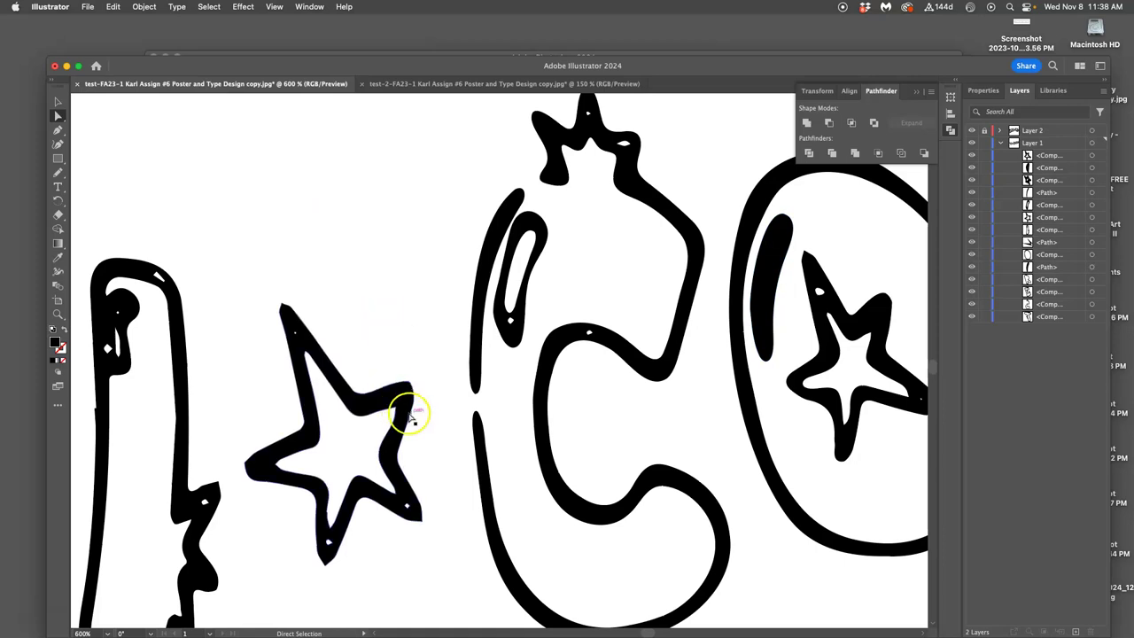
mouse_move(417, 405)
mouse_down()
mouse_move(430, 417)
mouse_move(497, 336)
mouse_up()
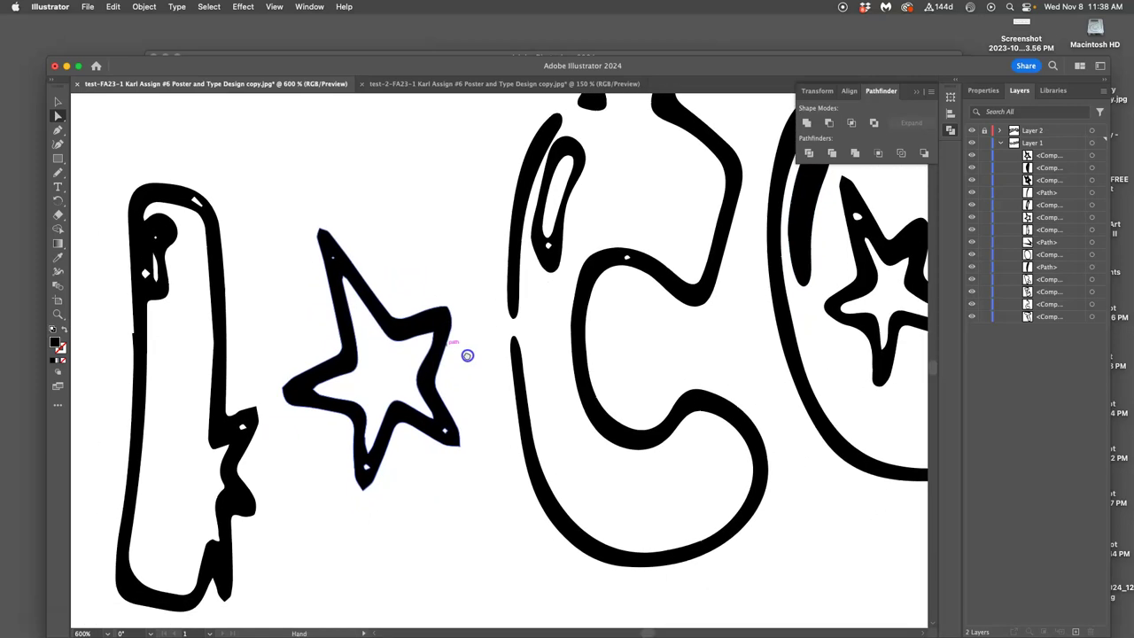
- Select the star between the I and C and simplify its outline to about 8%
click(479, 371)
click(462, 356)
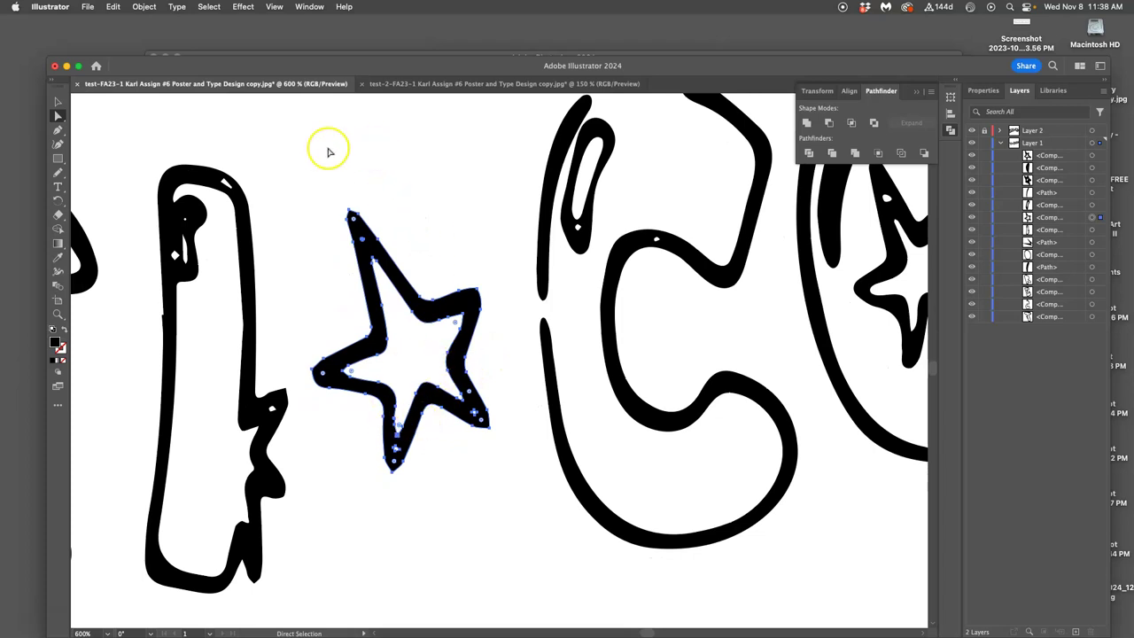
click(145, 9)
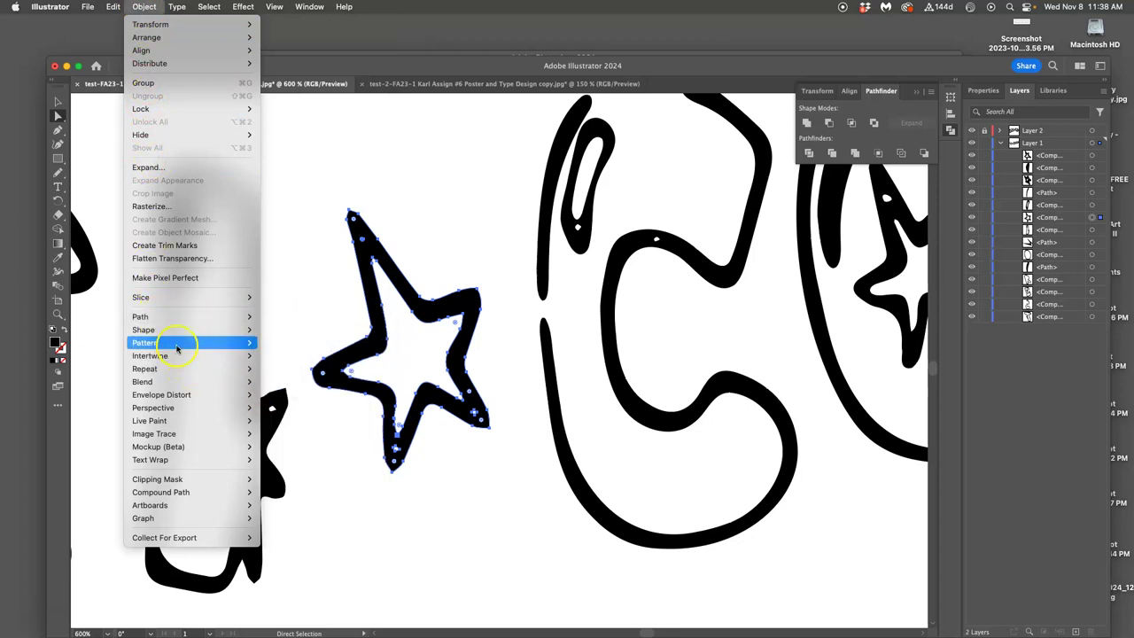
click(282, 394)
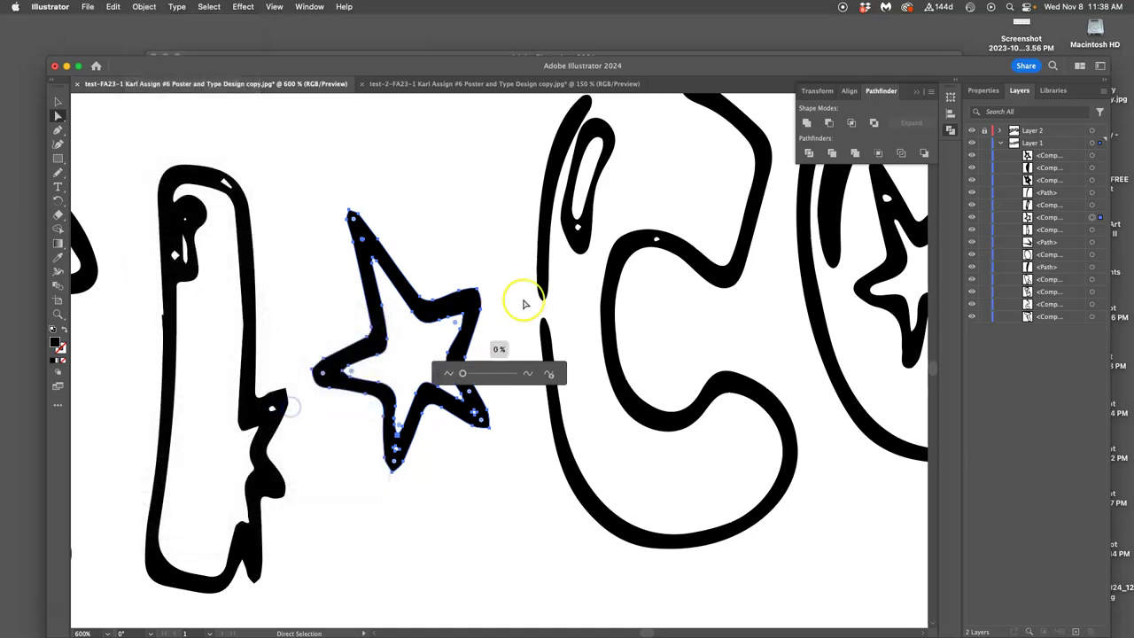
drag(463, 375, 468, 374)
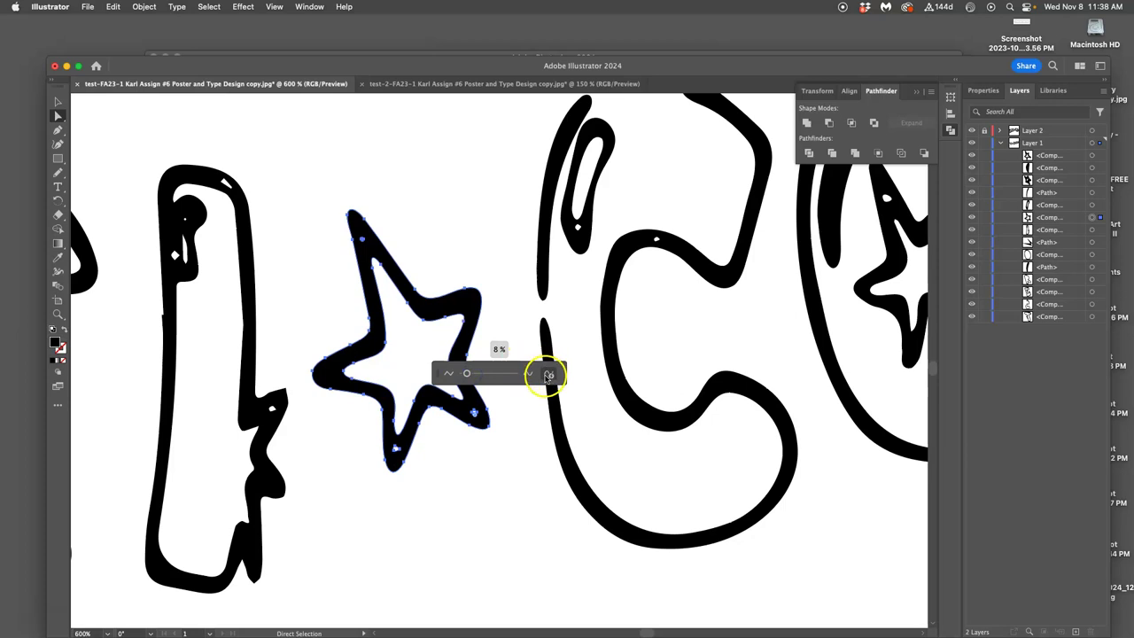
drag(507, 365, 477, 500)
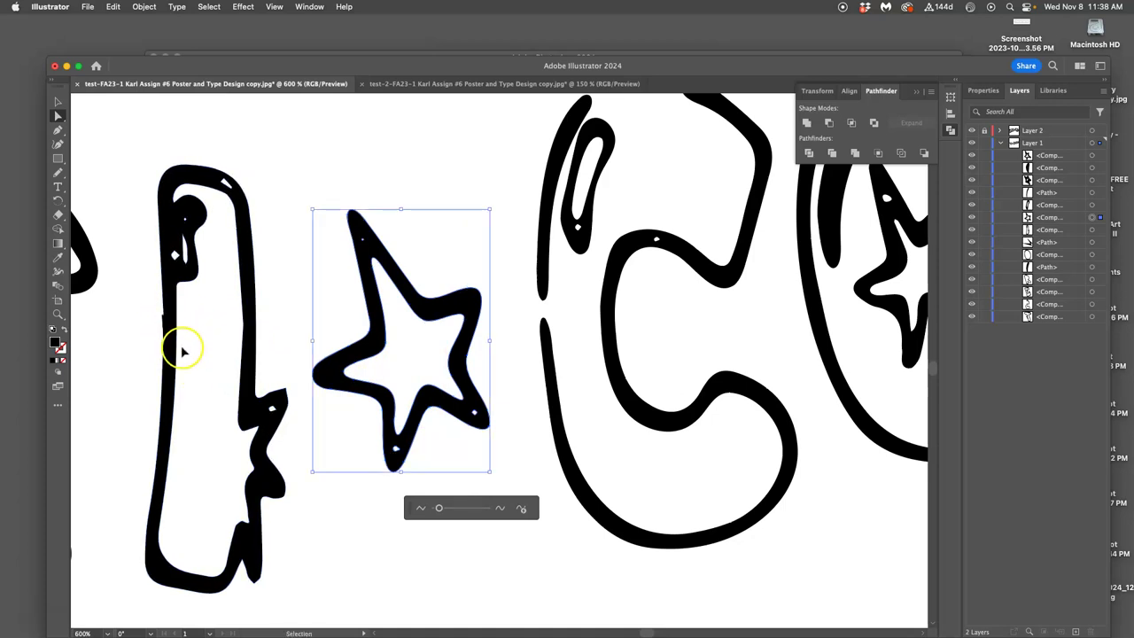
- Zoom in, select the tall I outline, and redraw its left edge straighter with the Pencil
key(super+equal)
key(super+equal)
key(super+equal)
drag(203, 337, 381, 275)
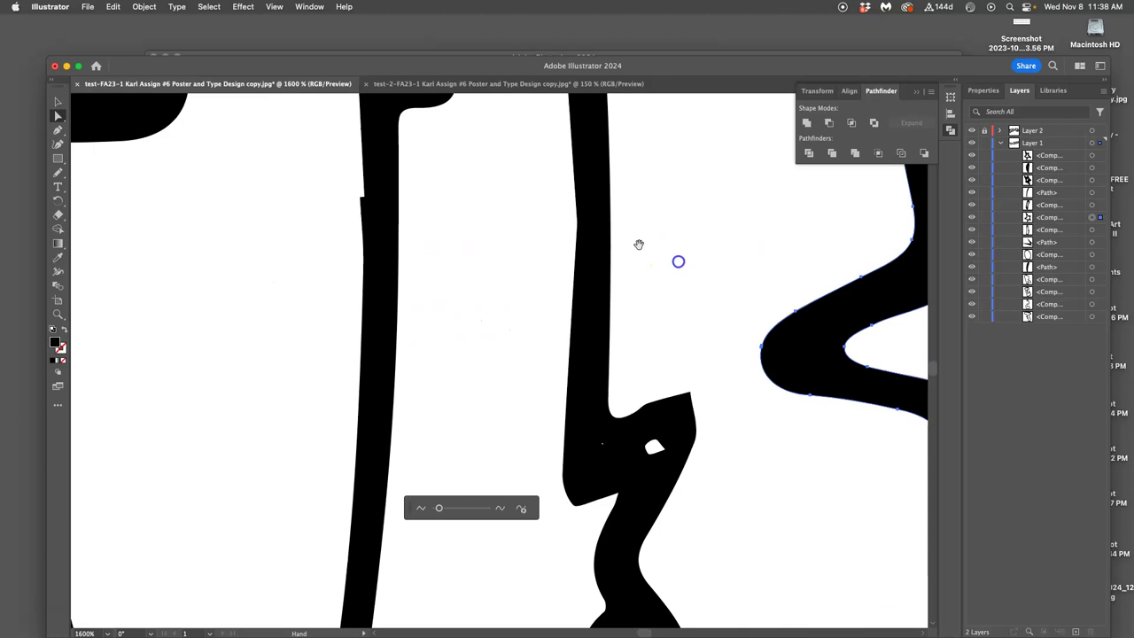
click(380, 266)
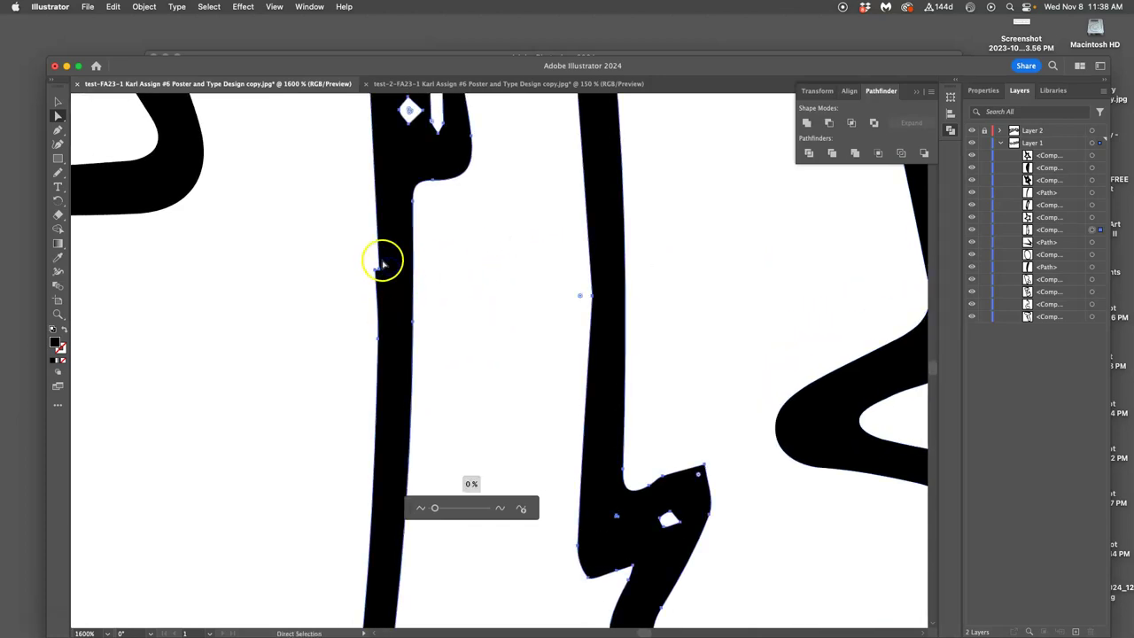
click(57, 172)
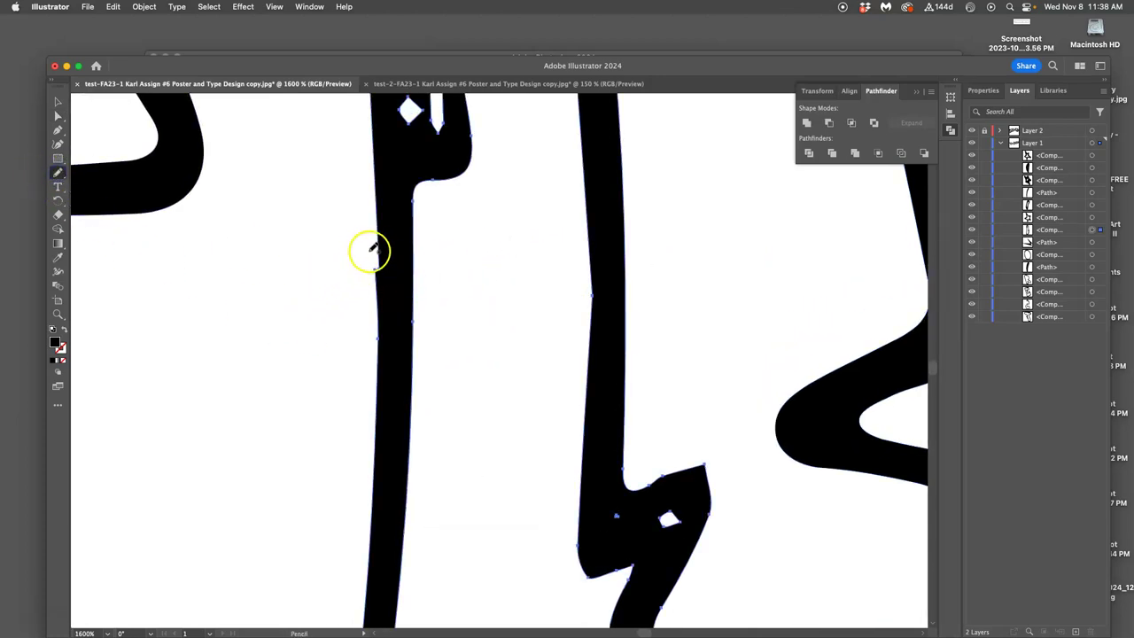
drag(377, 317, 358, 489)
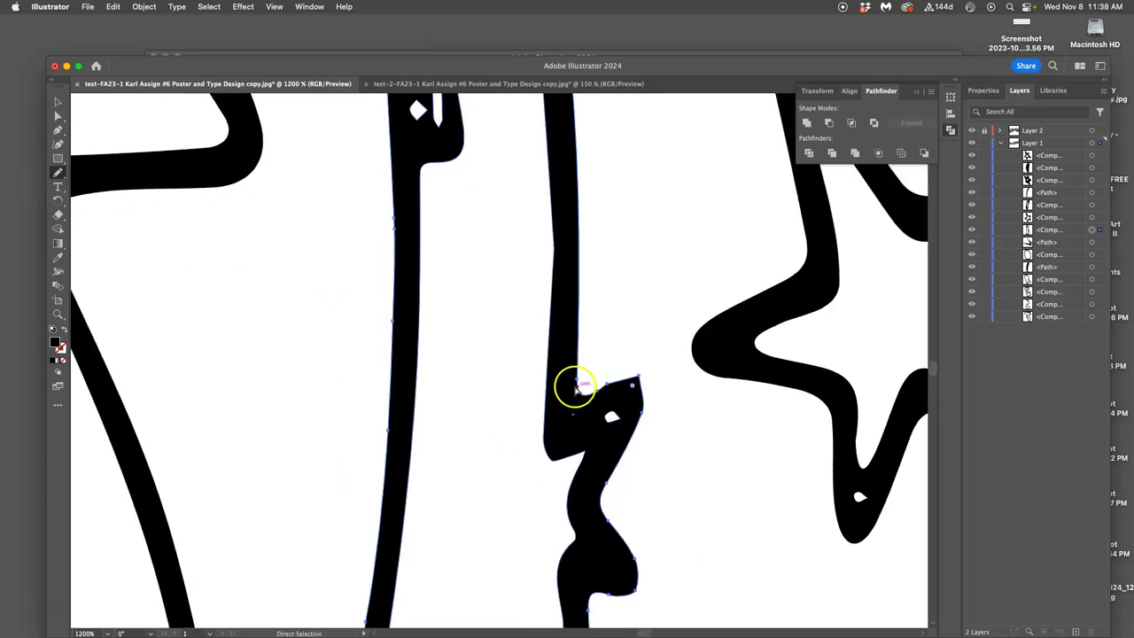
scroll(574, 381, down, 3)
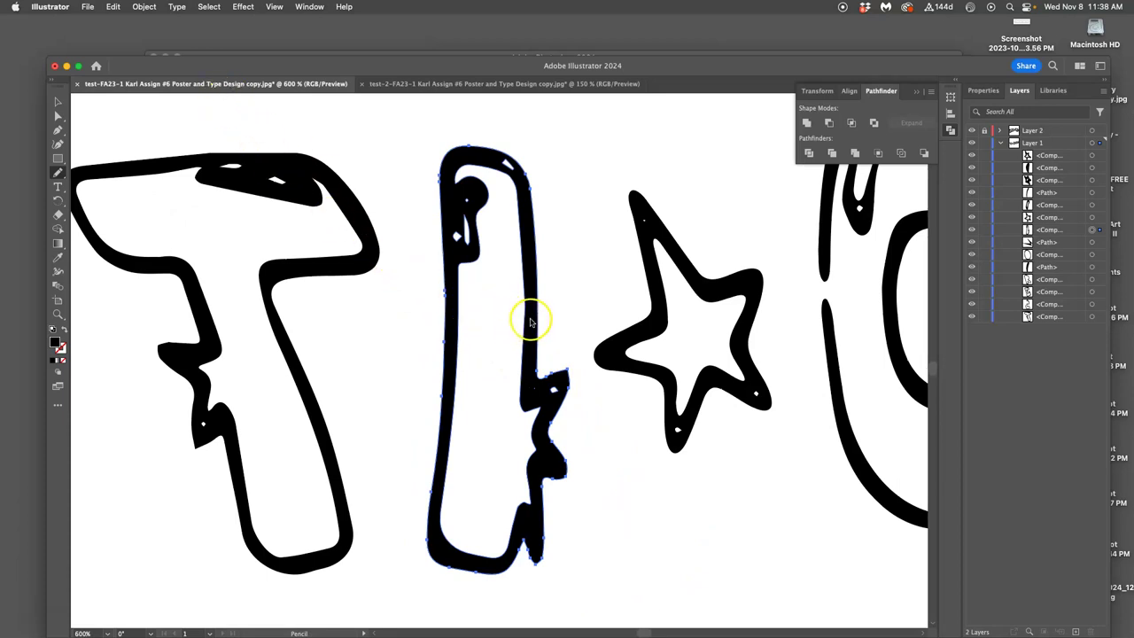
- Apply Object > Path > Smooth to the I outline, raising the smoothing amount
click(144, 7)
mouse_move(140, 316)
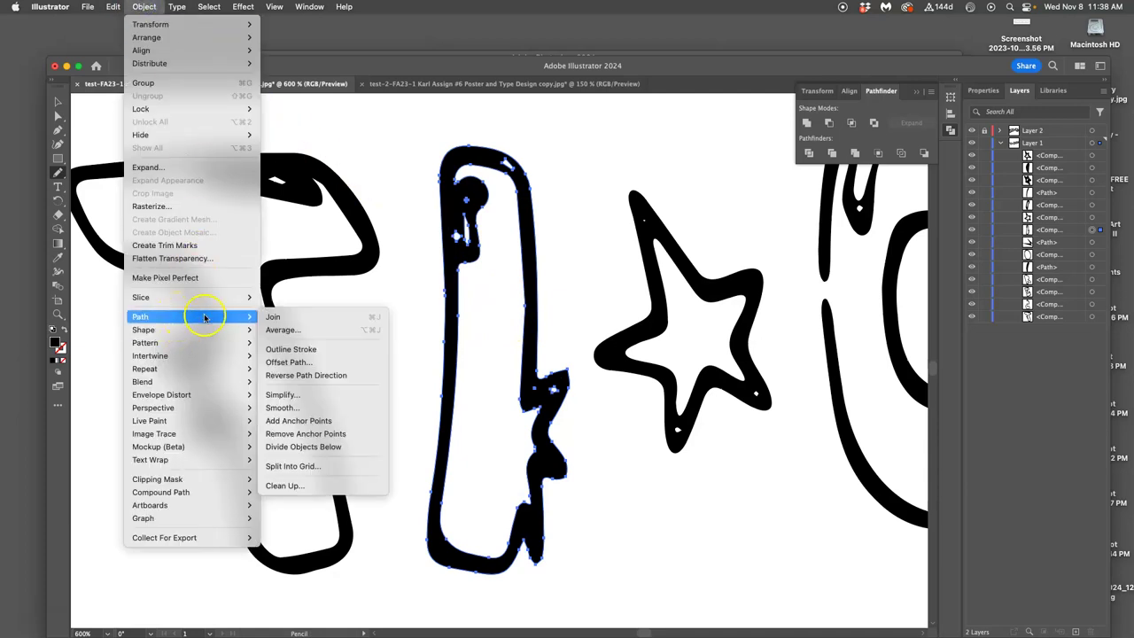
click(287, 409)
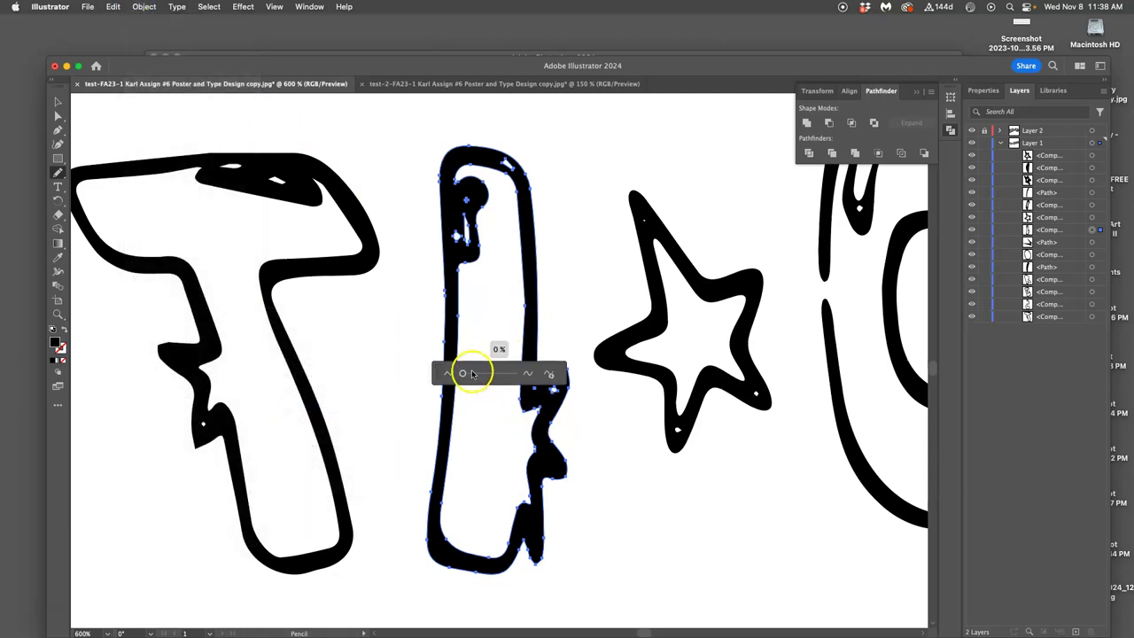
drag(455, 374, 469, 374)
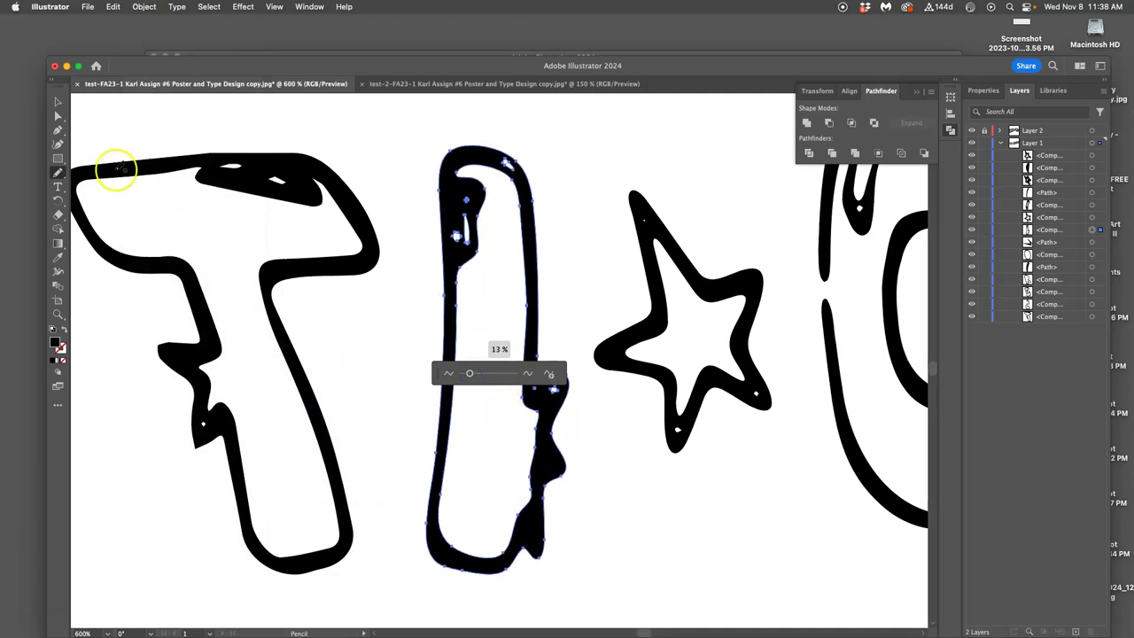
- Redraw the lower right edge of the I with several Pencil strokes
click(58, 174)
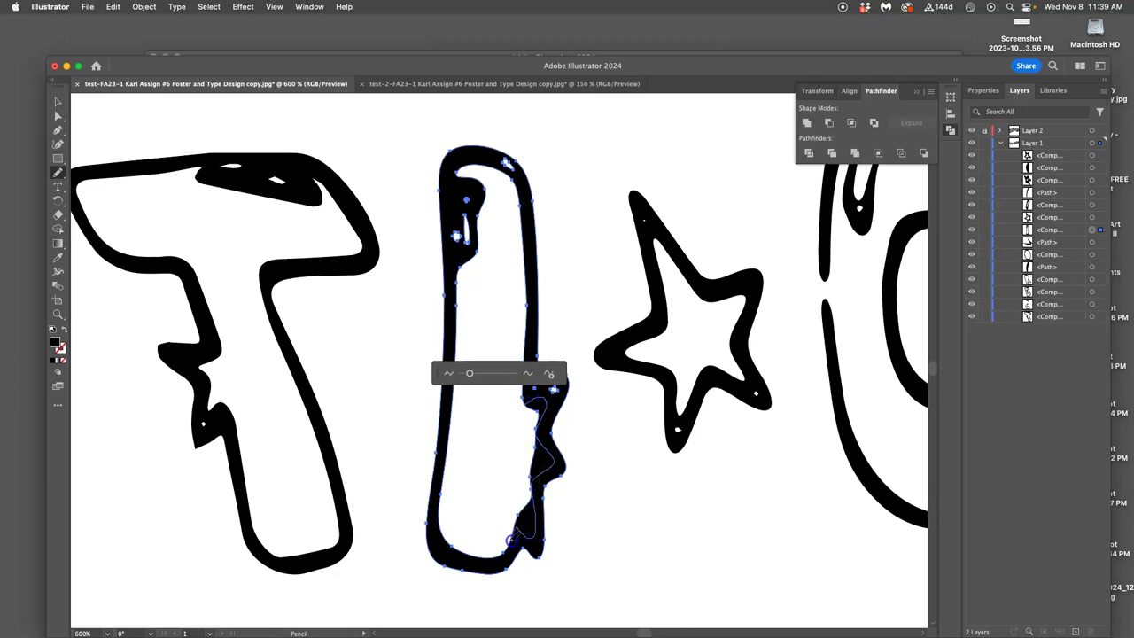
drag(511, 540, 516, 531)
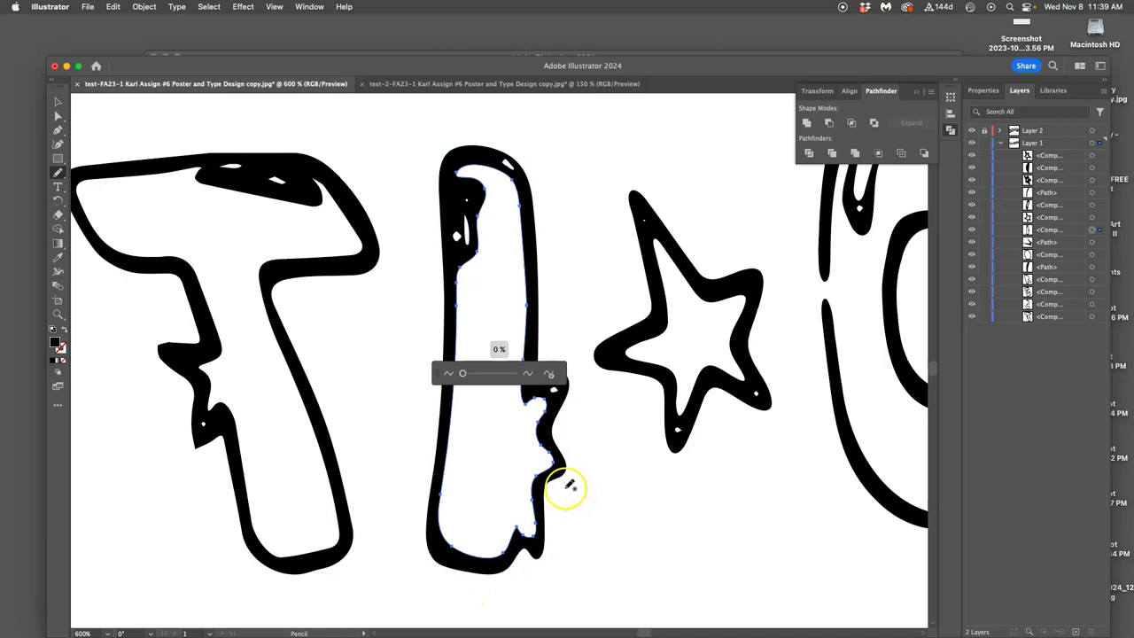
drag(567, 485, 557, 470)
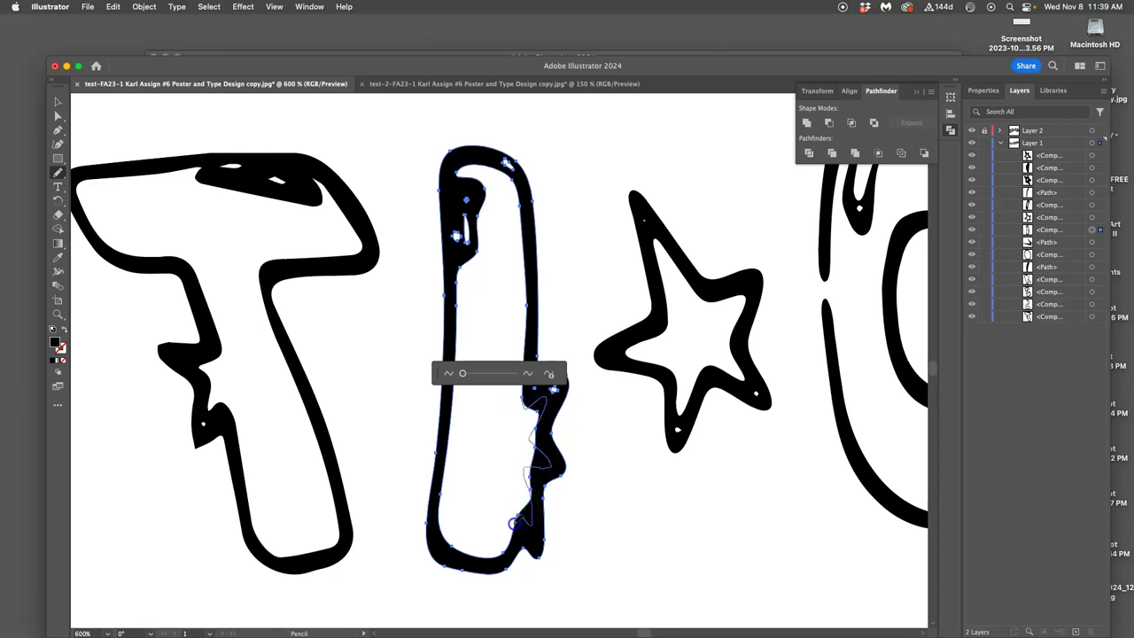
drag(512, 523, 512, 526)
mouse_move(559, 475)
mouse_down()
mouse_move(567, 456)
mouse_move(532, 481)
mouse_up()
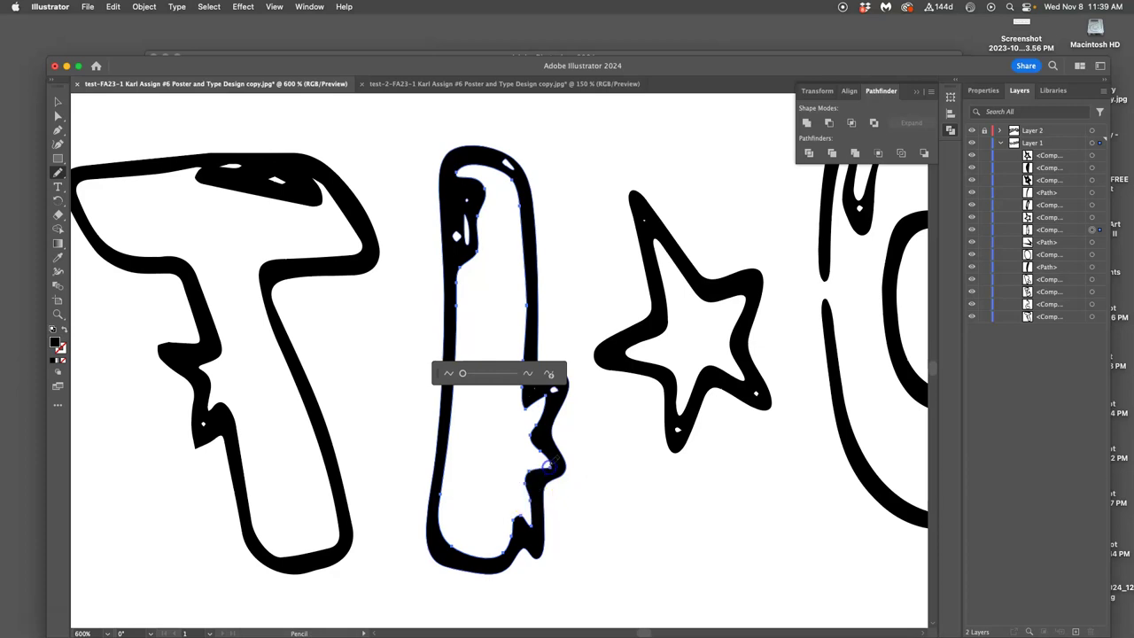
- Deselect the I, reframe on the T, and reshape the T's lower-left notch
key(a)
click(591, 456)
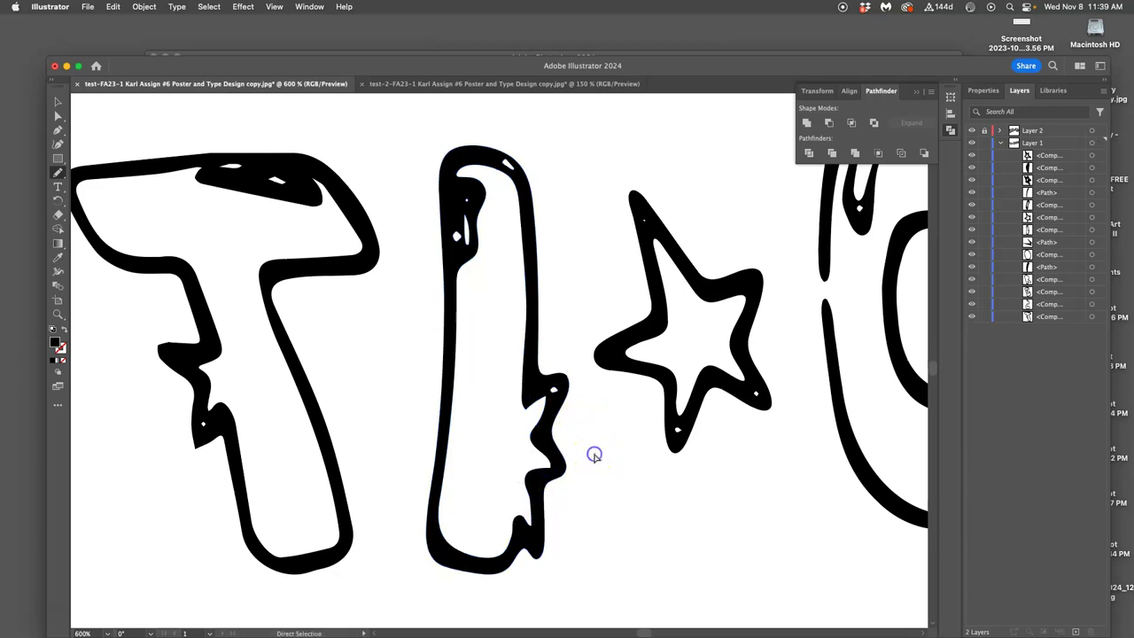
drag(584, 404, 597, 449)
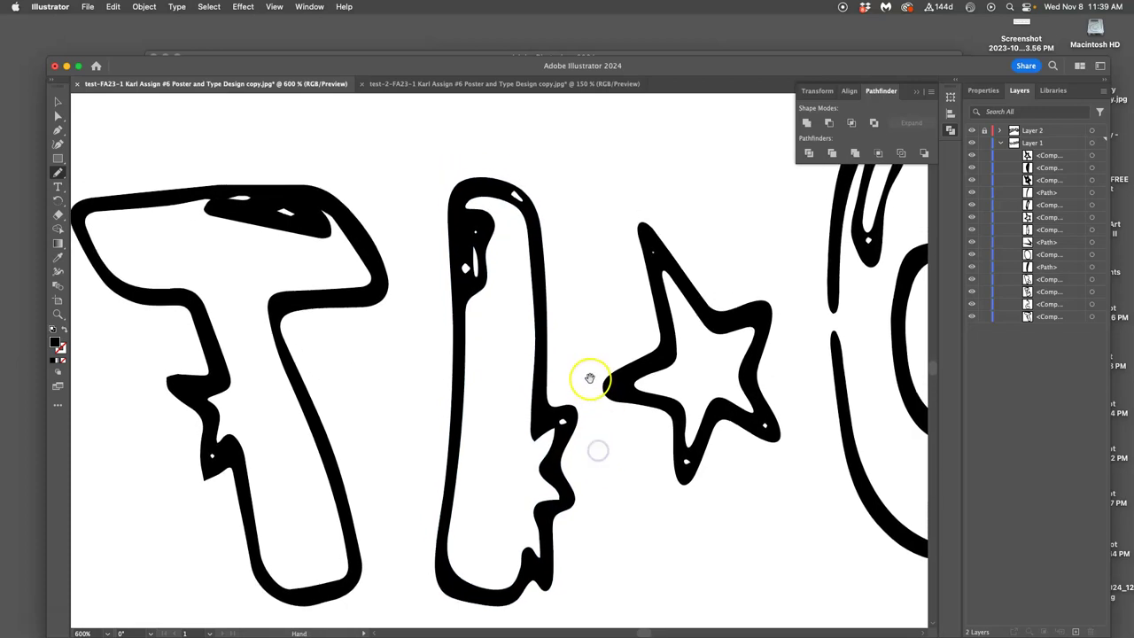
mouse_move(590, 379)
mouse_down()
mouse_move(571, 384)
mouse_move(608, 366)
mouse_up()
drag(481, 398, 513, 402)
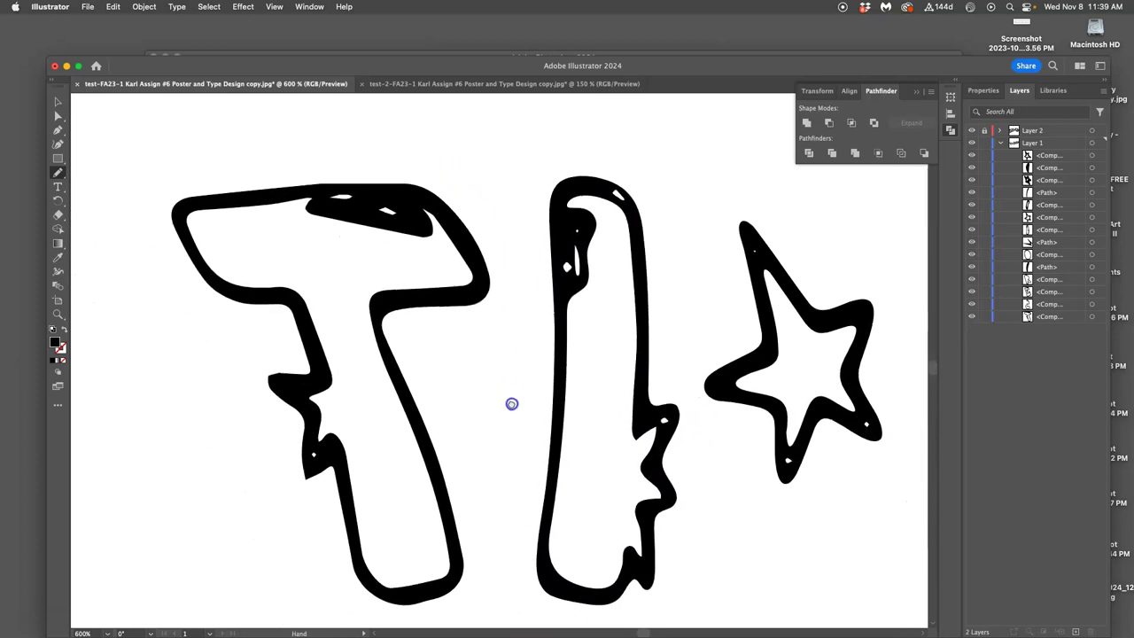
drag(336, 469, 354, 481)
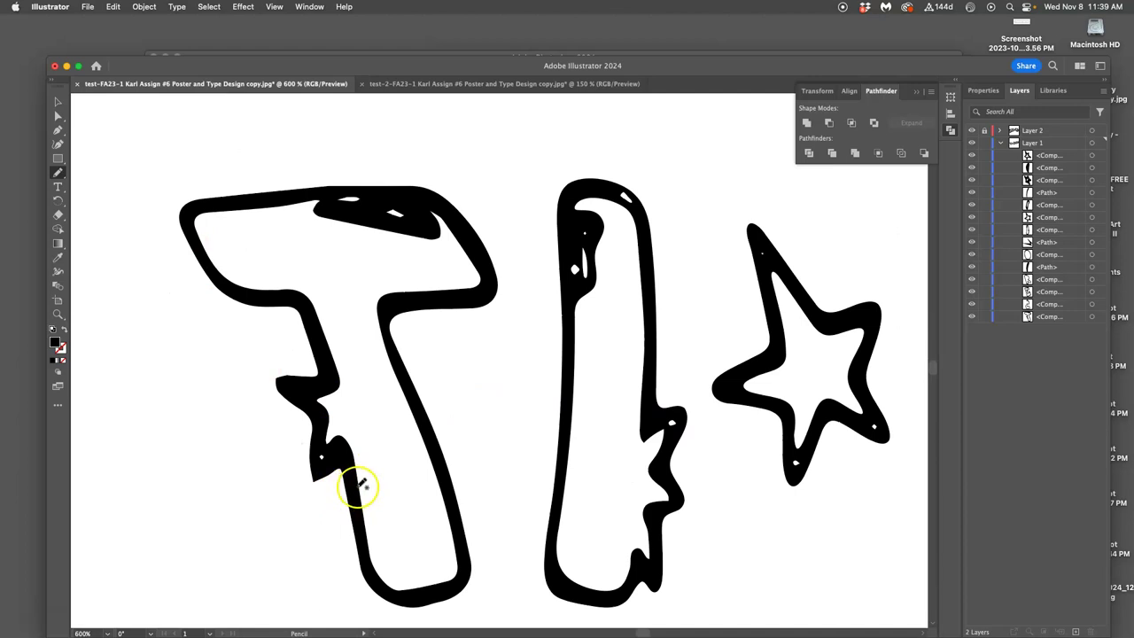
- Select the T and simplify it to 41 anchor points with Auto-Simplify
key(a)
click(345, 456)
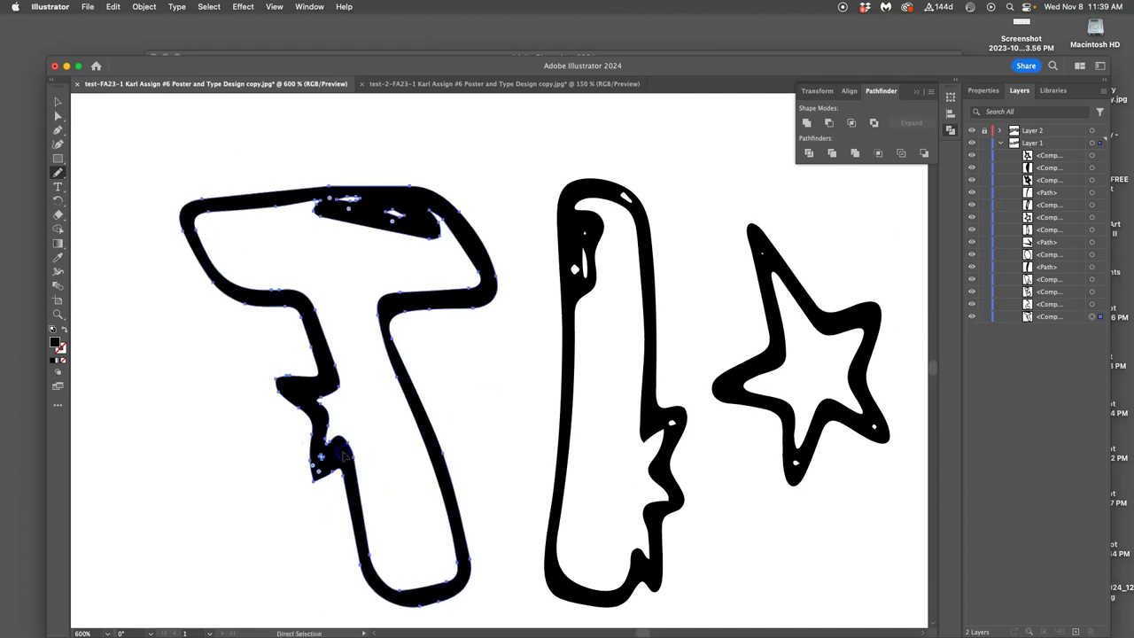
click(143, 7)
mouse_move(140, 316)
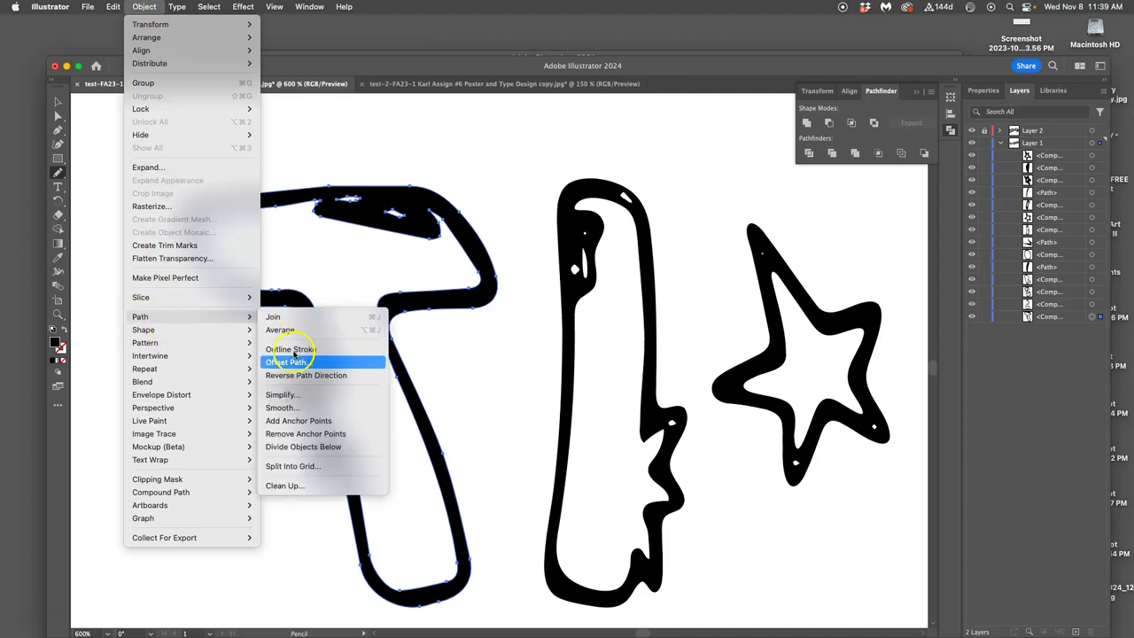
click(283, 394)
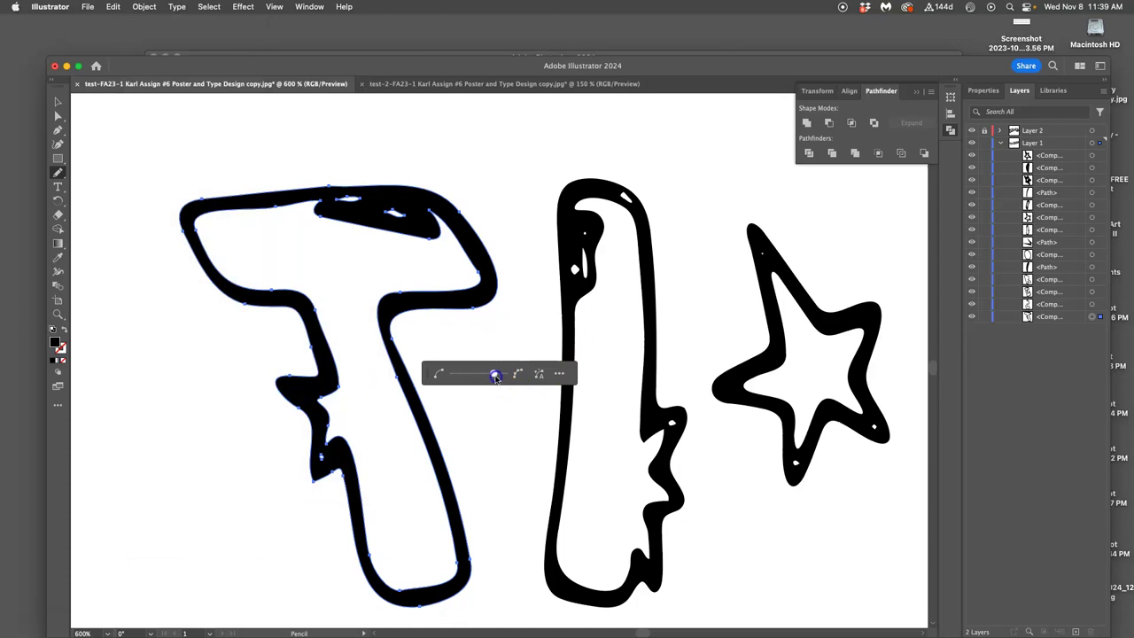
click(496, 376)
drag(492, 375, 484, 374)
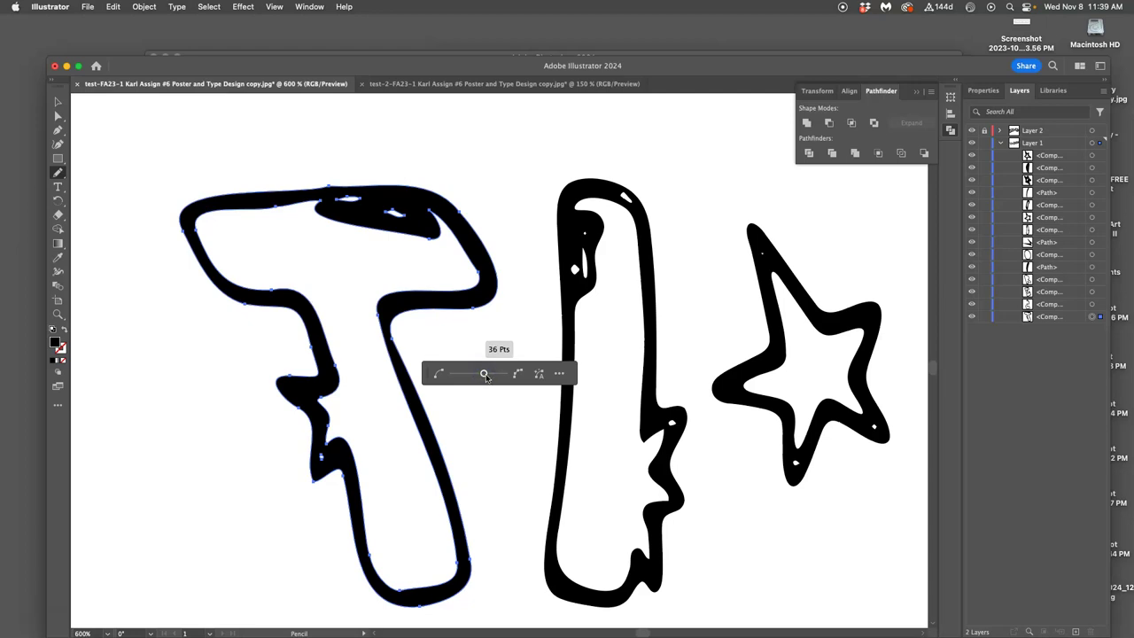
click(559, 373)
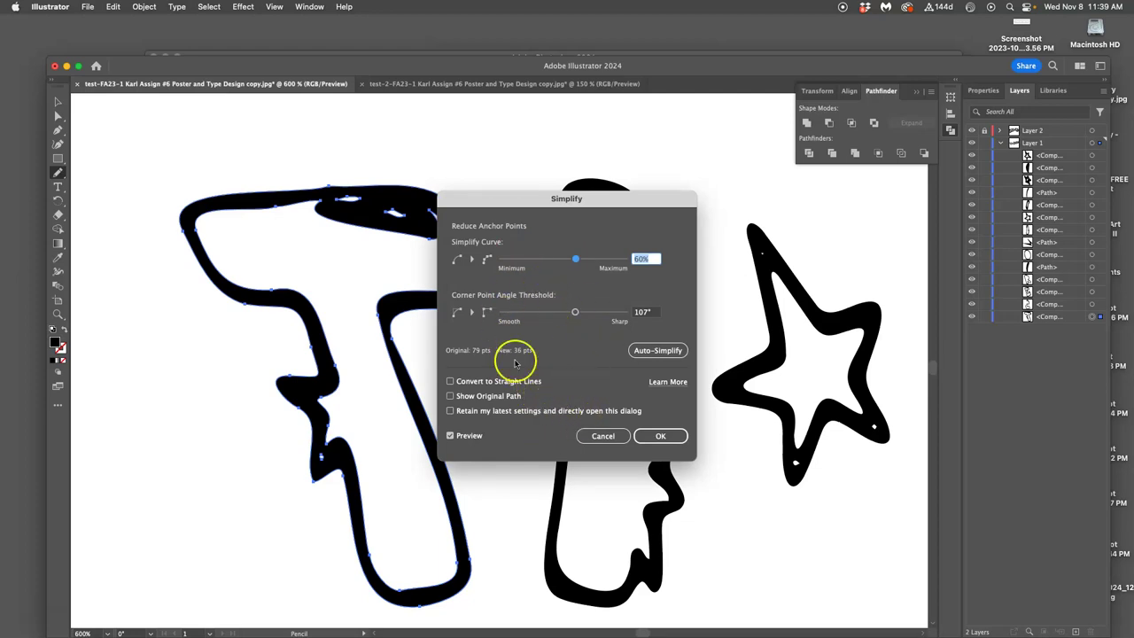
click(644, 352)
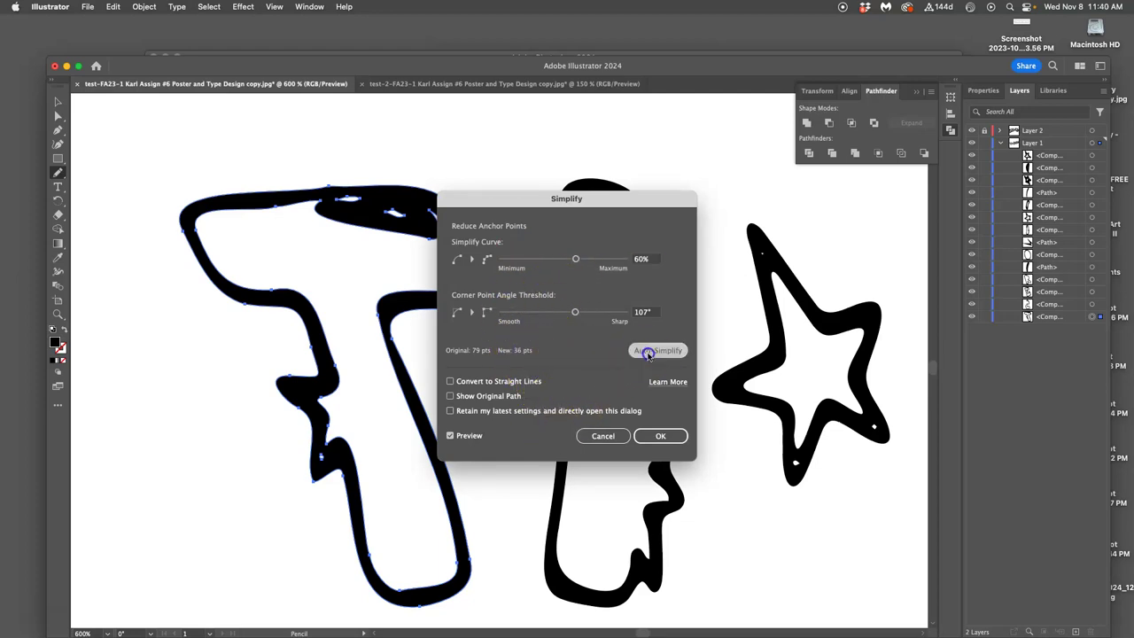
click(663, 435)
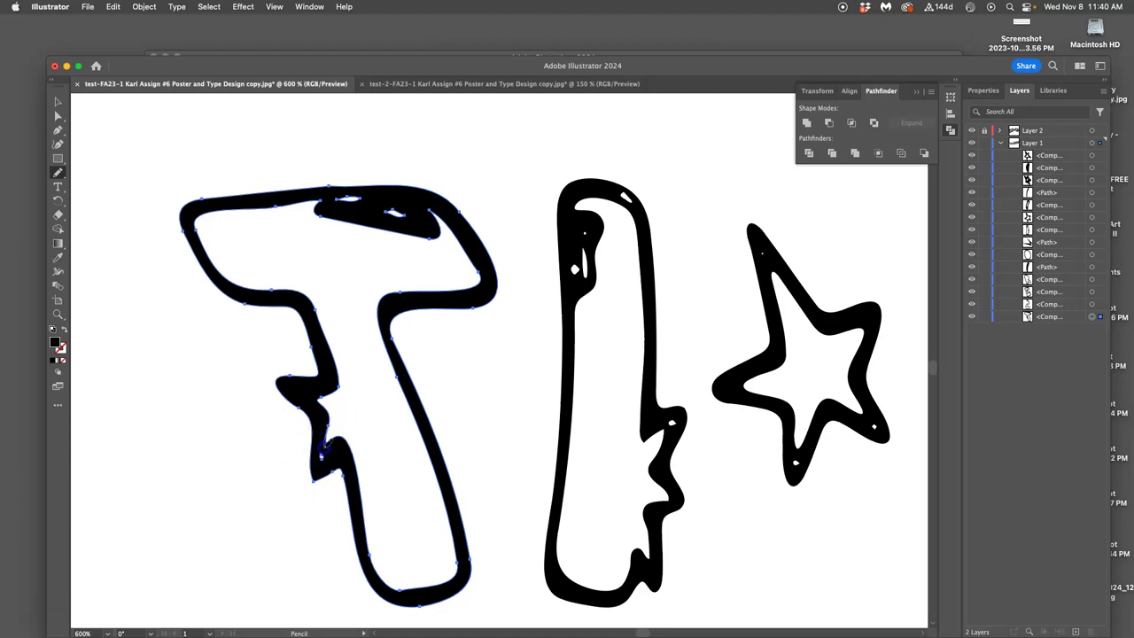
- Redraw the T's left notch with the Pencil, then zoom out to view all of TI★CORE
drag(351, 437, 347, 443)
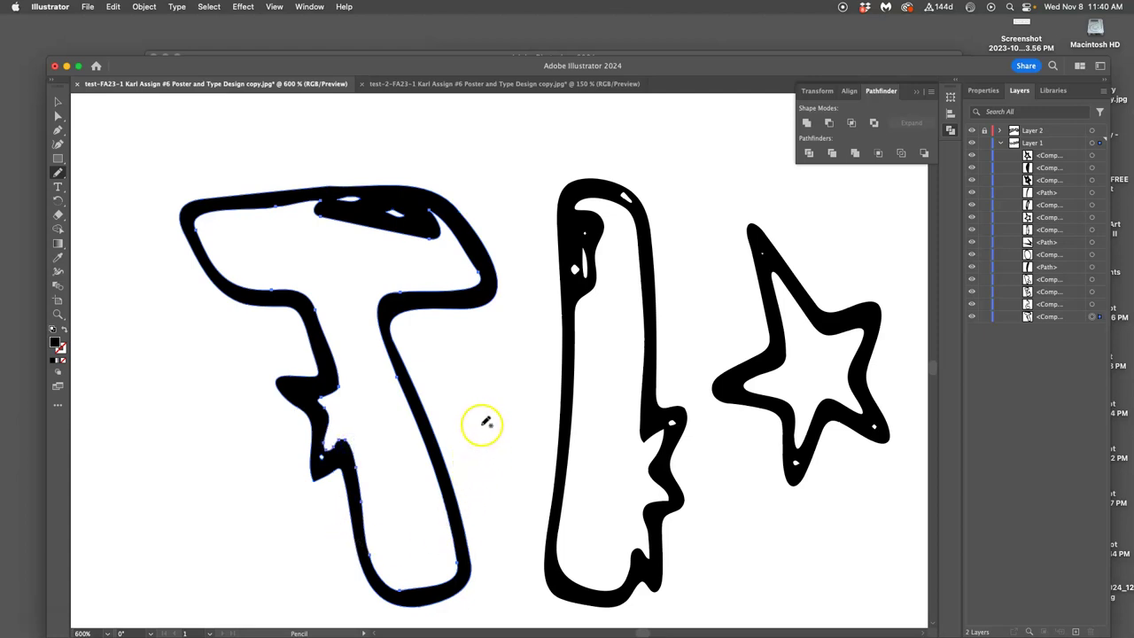
scroll(481, 427, down, 3)
scroll(493, 417, down, 3)
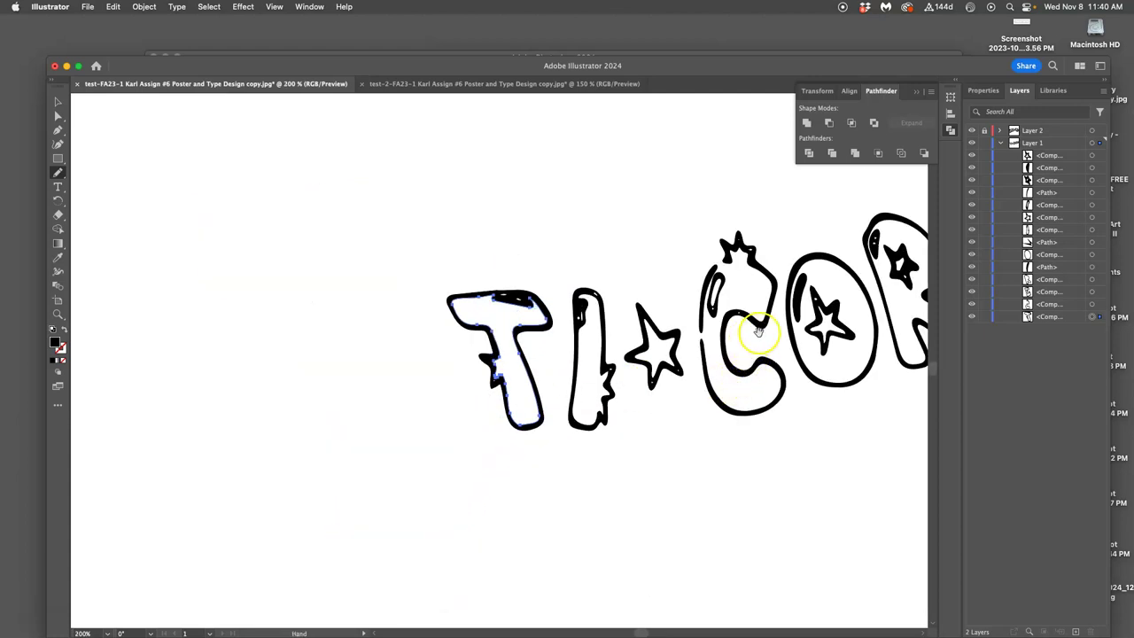
drag(754, 329, 558, 381)
- Zoom back in and pan along the lettering to the O, R and E
scroll(558, 381, right, 3)
scroll(558, 381, up, 1)
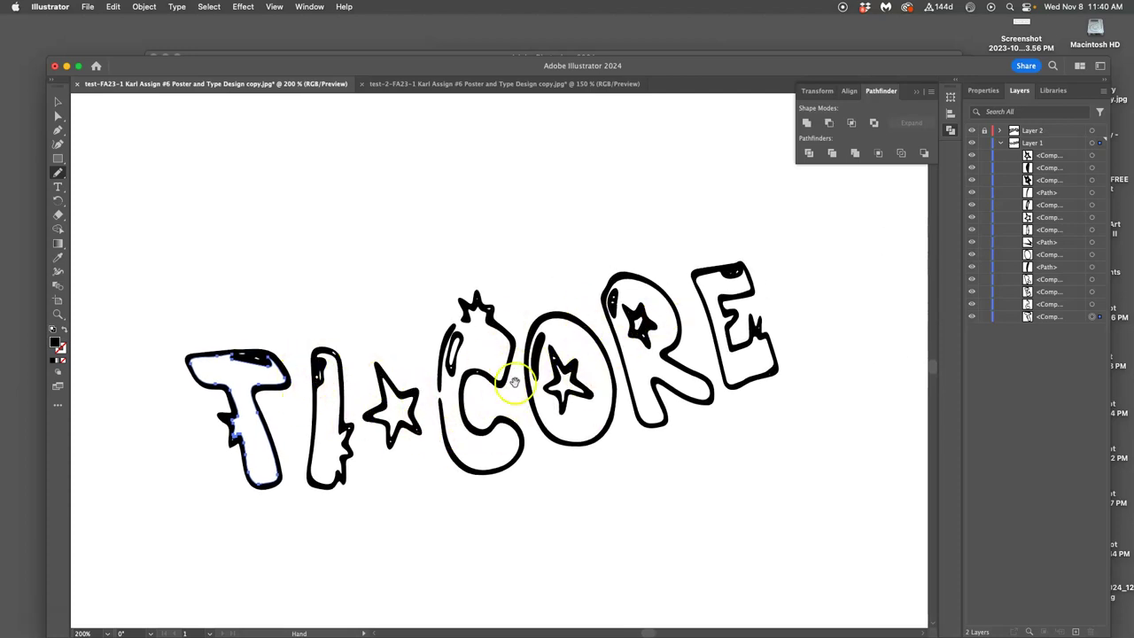
scroll(670, 332, up, 3)
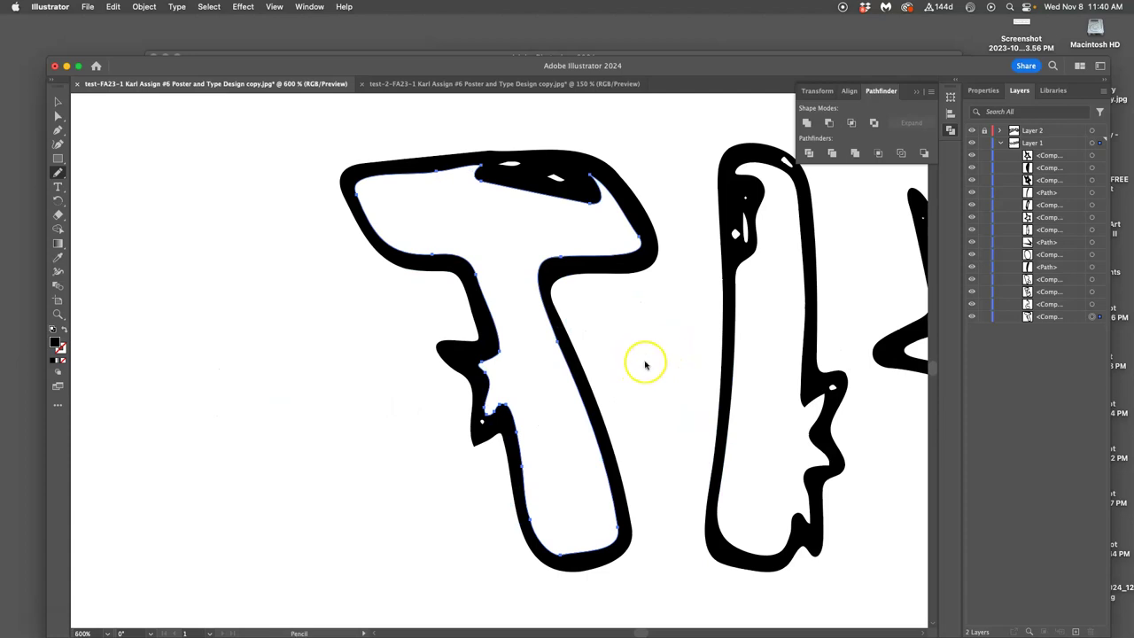
mouse_move(644, 361)
mouse_down()
mouse_move(472, 367)
mouse_move(313, 395)
mouse_up()
drag(629, 367, 342, 413)
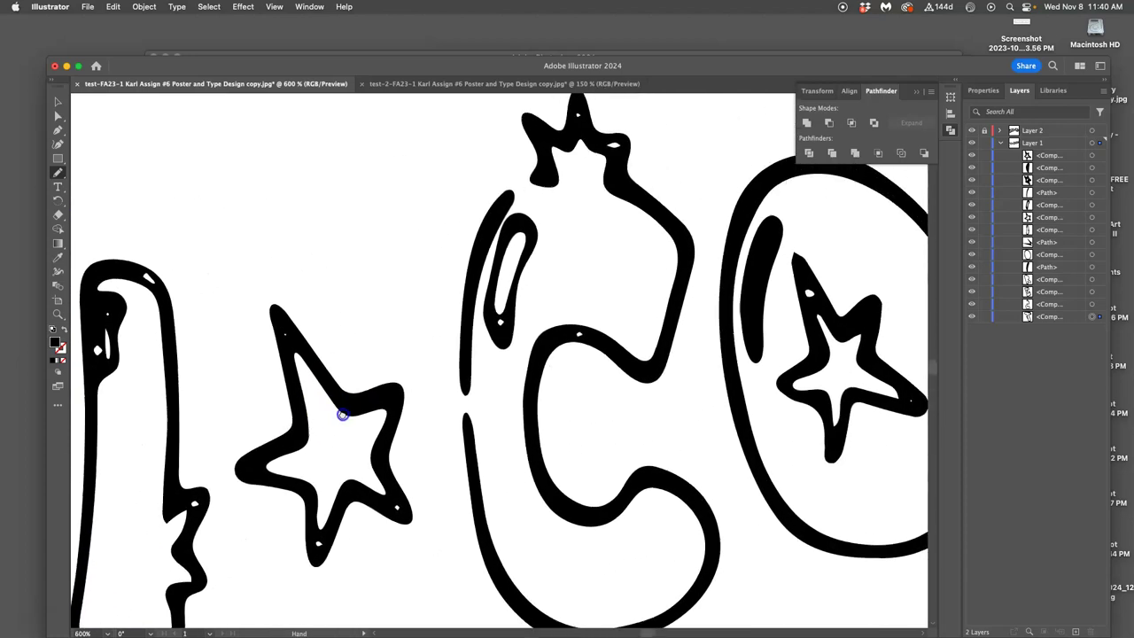
mouse_move(461, 336)
mouse_down()
mouse_move(404, 311)
mouse_move(283, 342)
mouse_move(382, 332)
mouse_move(266, 327)
mouse_move(312, 357)
mouse_up()
drag(413, 347, 375, 384)
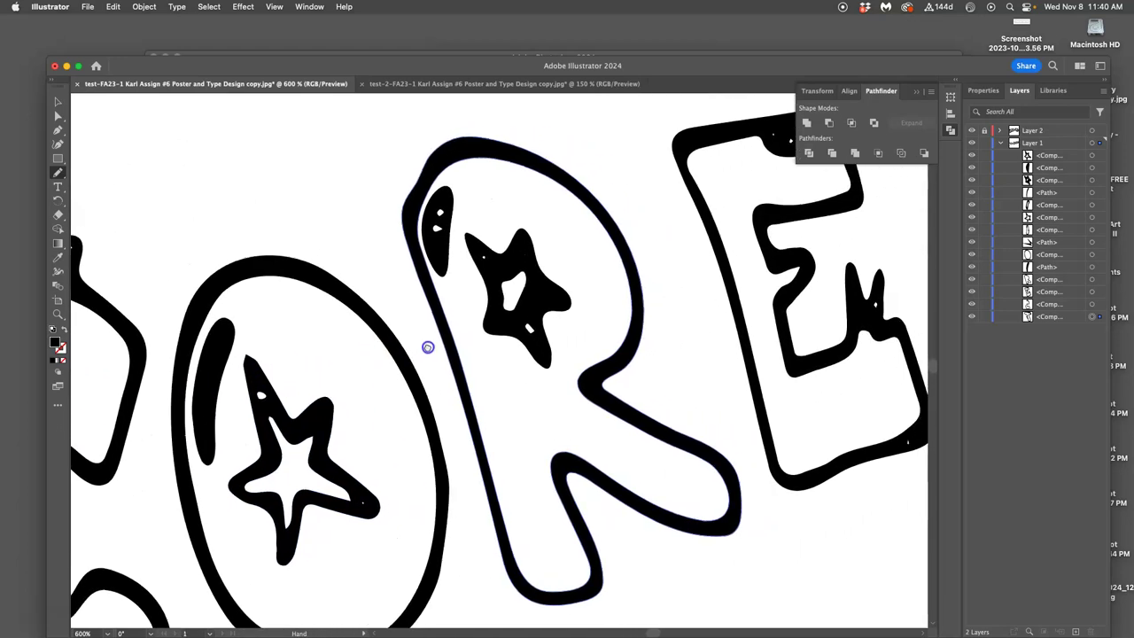
click(483, 244)
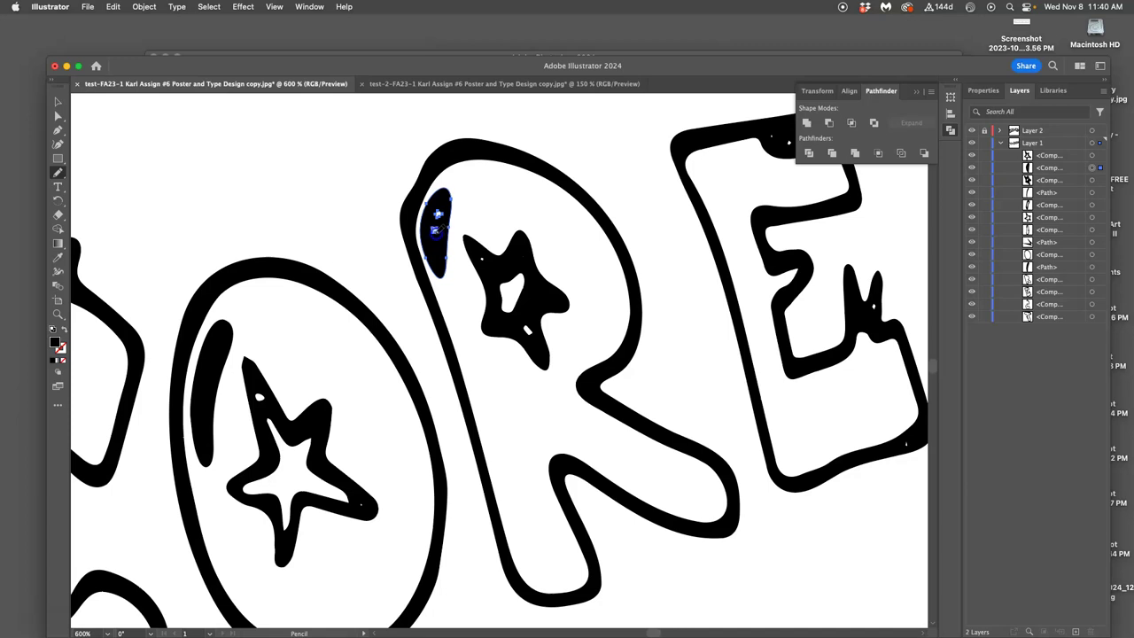
- With the Blob Brush, thicken the E's right edge and paint the star's arm tip
drag(614, 308, 509, 345)
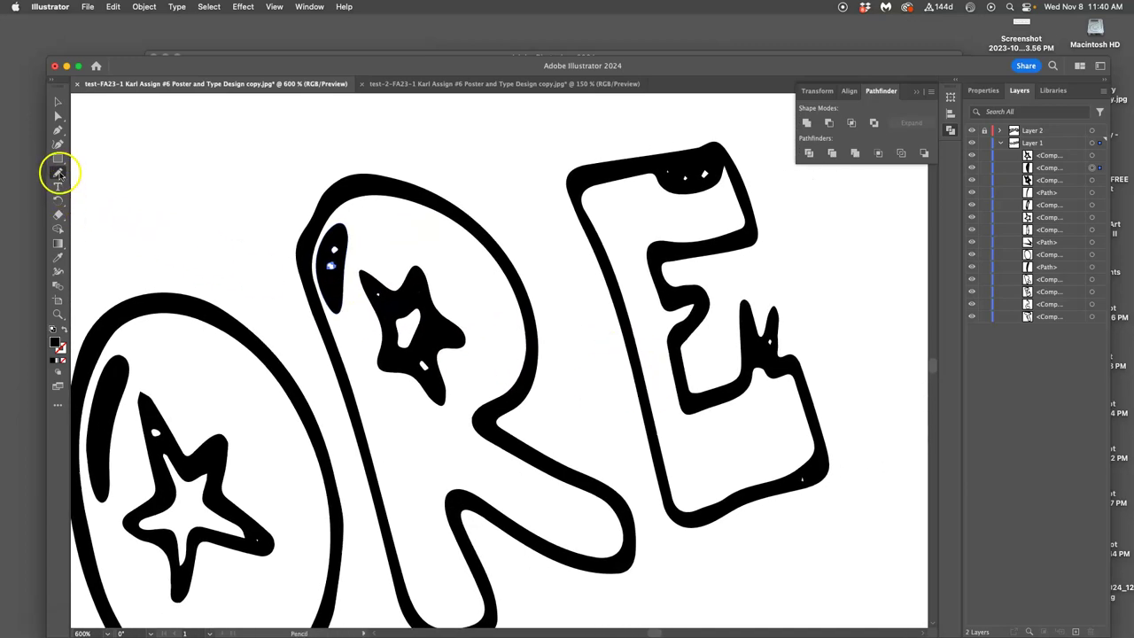
drag(57, 173, 100, 193)
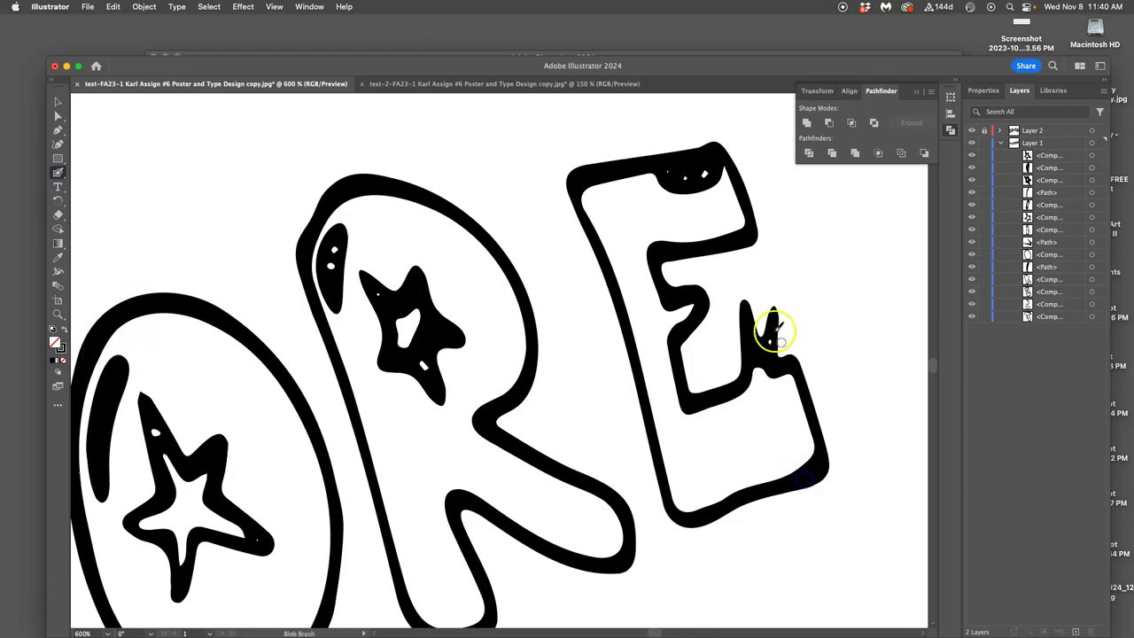
drag(774, 333, 772, 342)
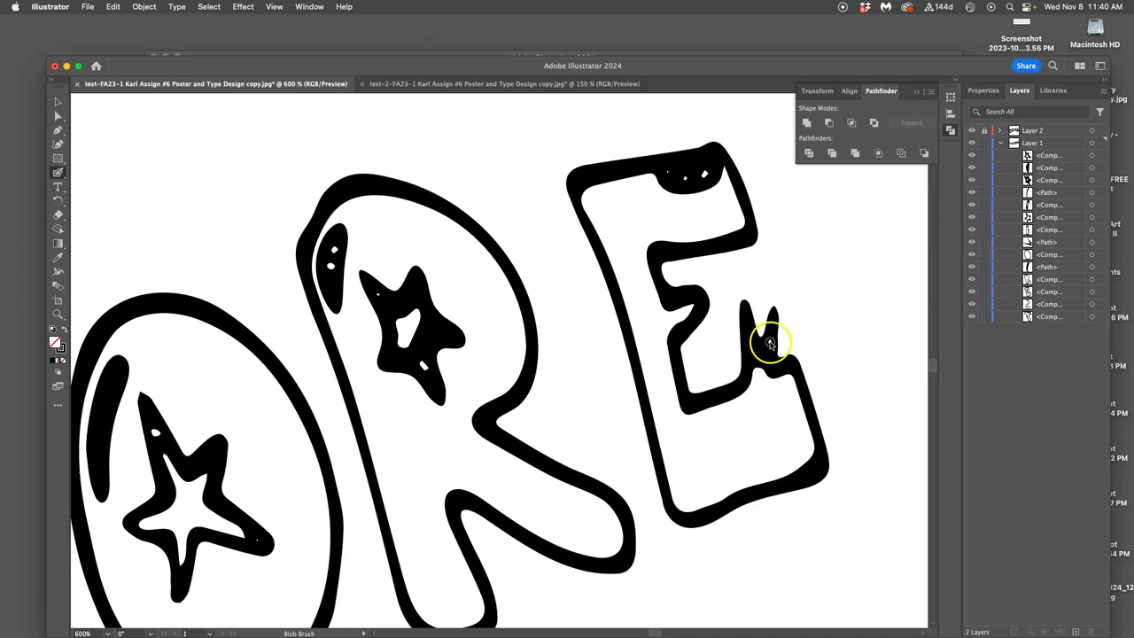
scroll(398, 354, left, 5)
scroll(399, 354, down, 2)
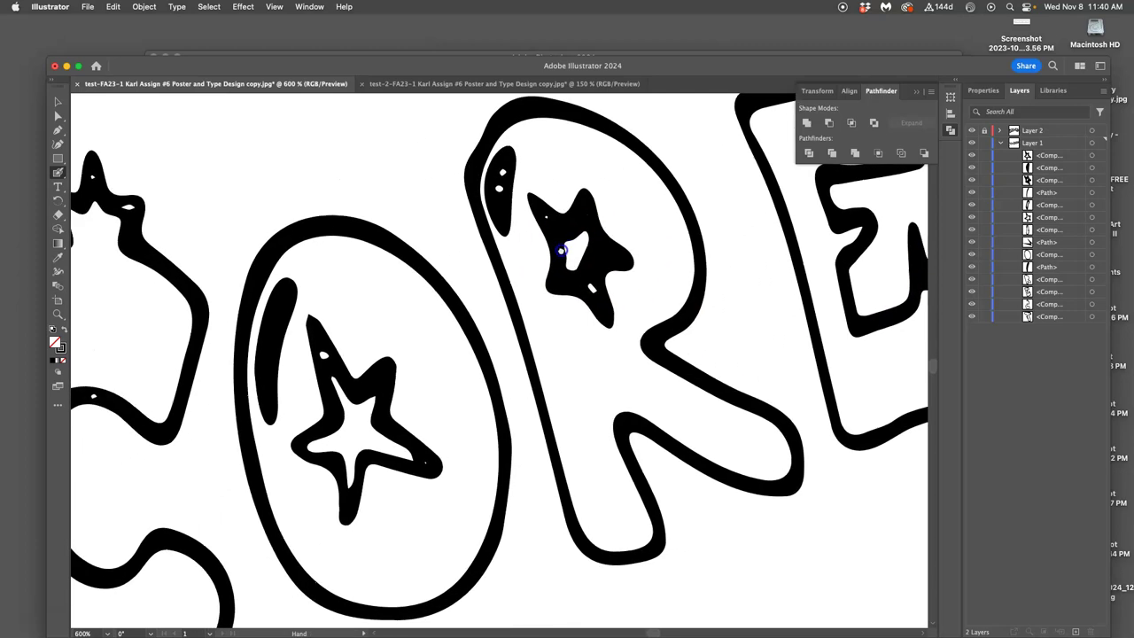
drag(431, 464, 427, 459)
- Pan back to the I and fill the top of the I with black
drag(295, 341, 534, 328)
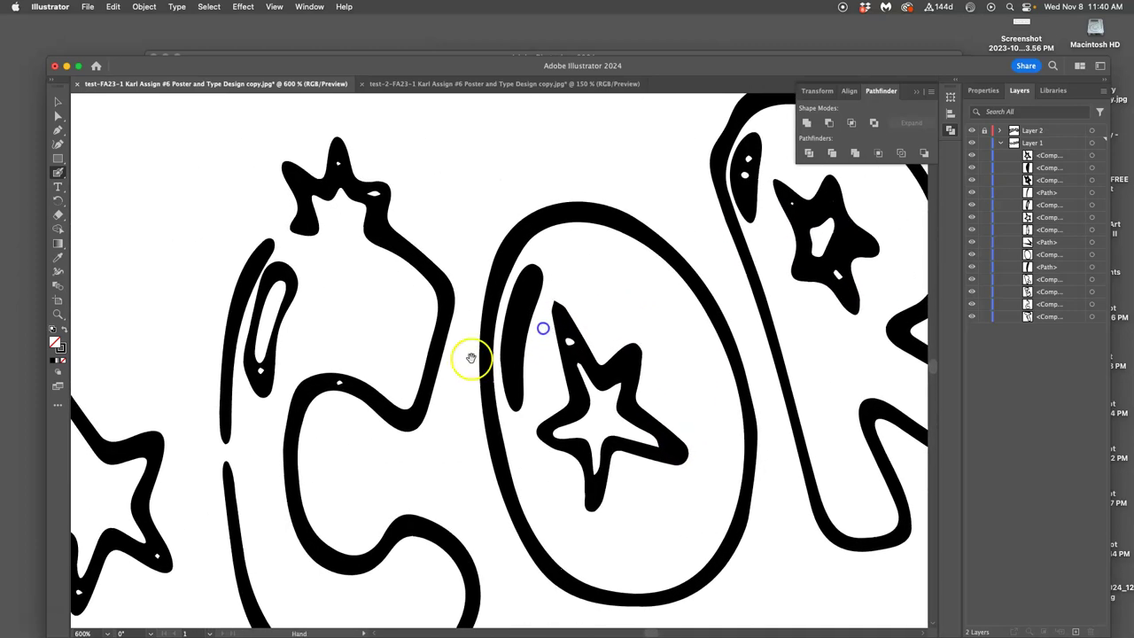
drag(368, 348, 534, 273)
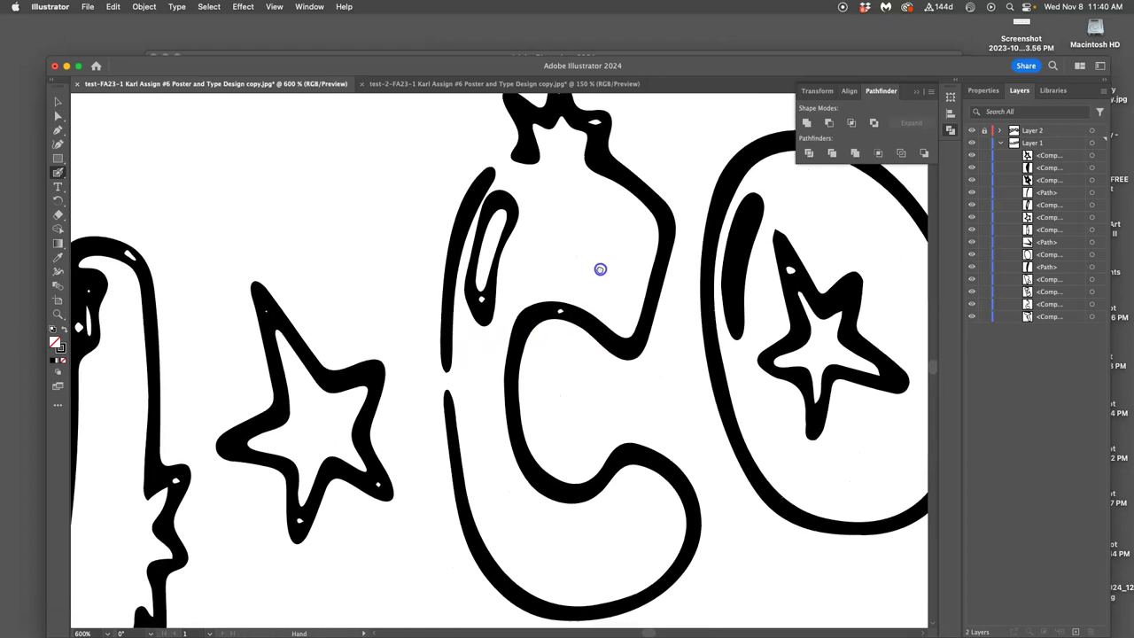
mouse_move(389, 354)
mouse_down()
mouse_move(504, 336)
mouse_move(681, 256)
mouse_up()
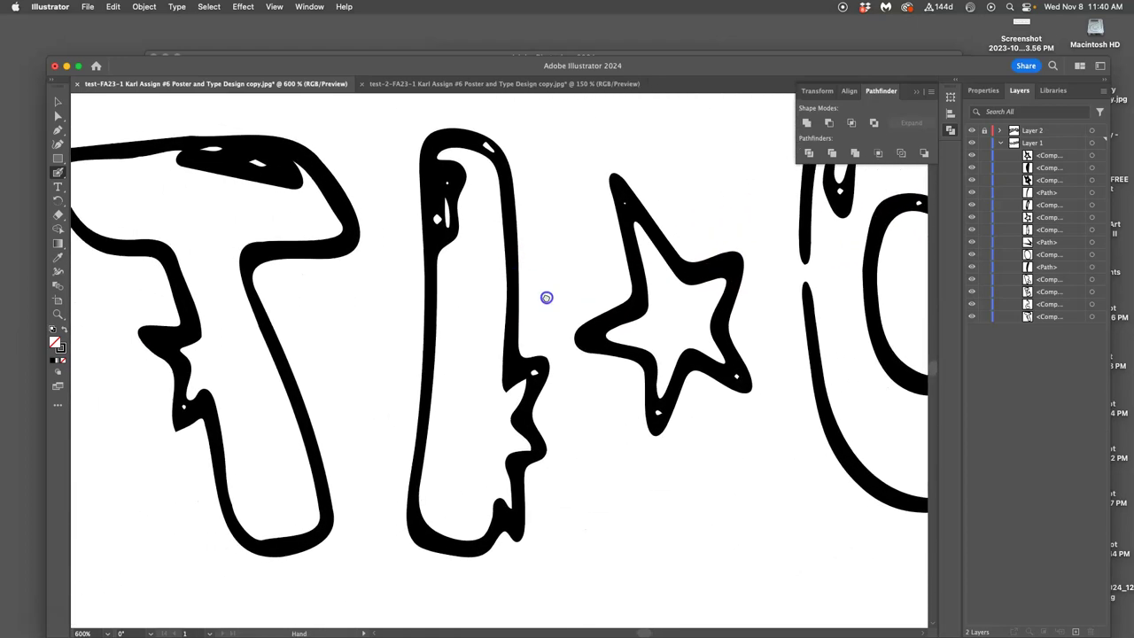
scroll(543, 296, left, 5)
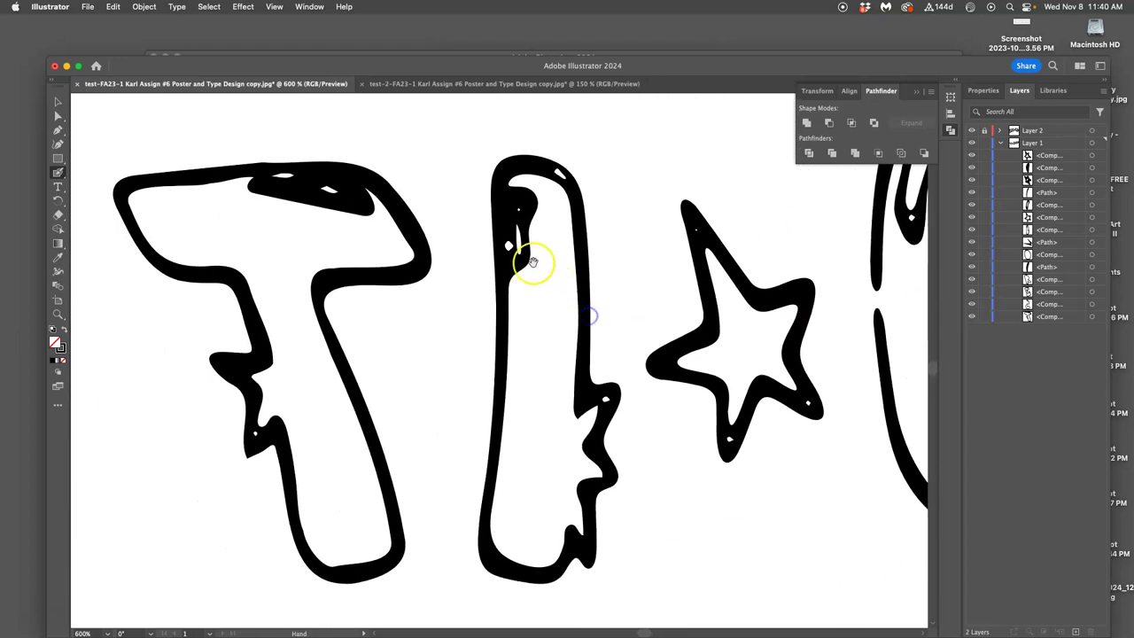
click(521, 202)
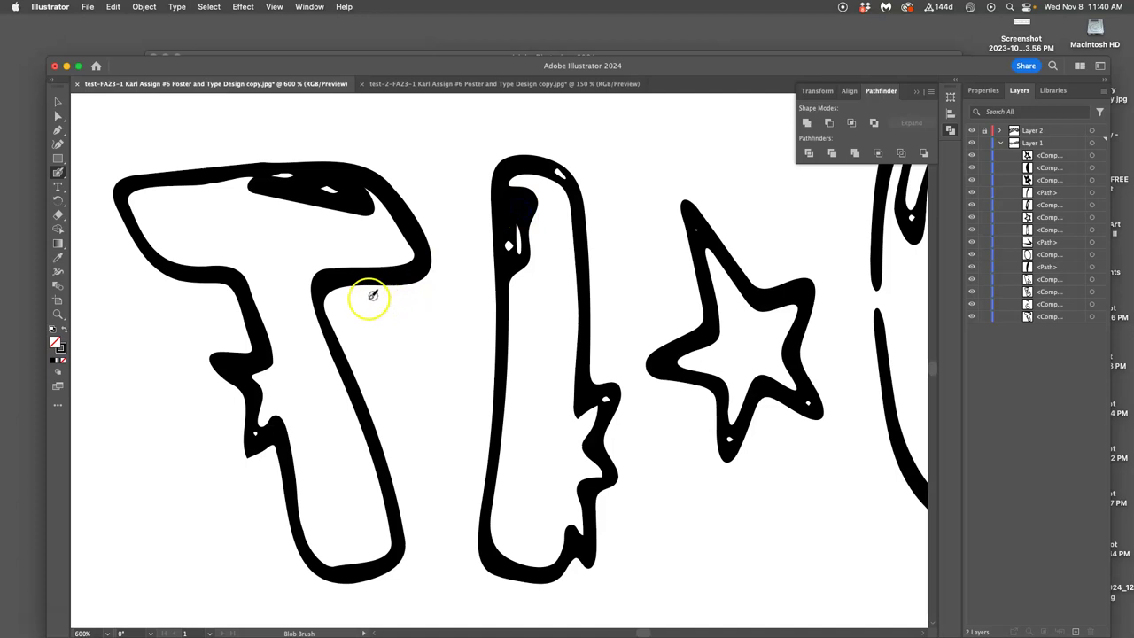
- Erase part of the black highlight fill at the top of the T
click(58, 217)
drag(272, 190, 250, 186)
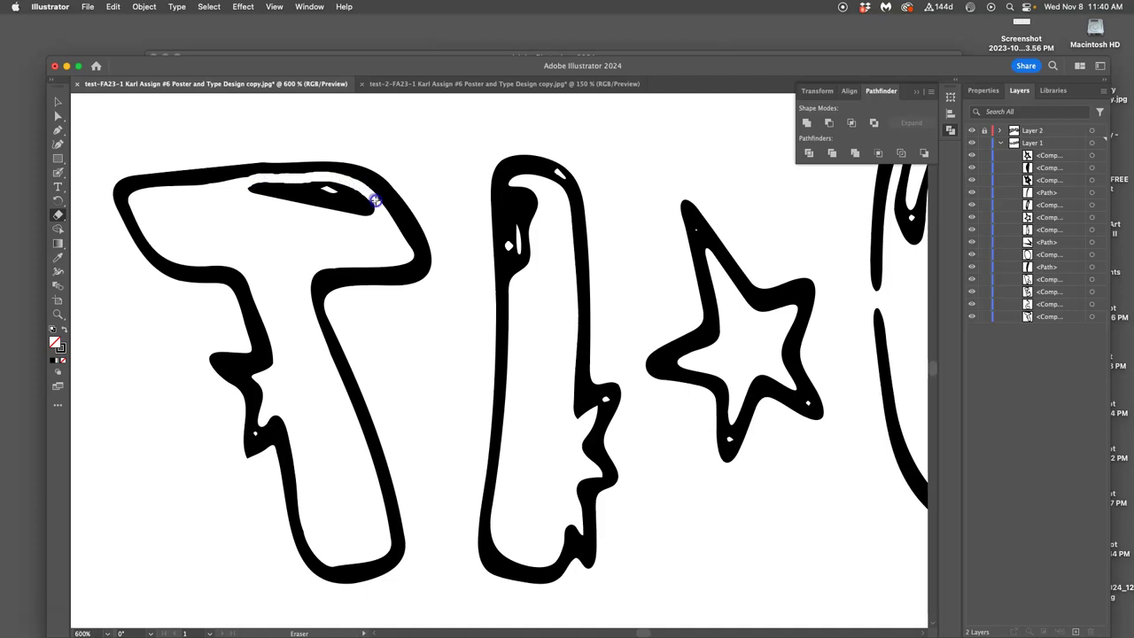
drag(374, 201, 367, 213)
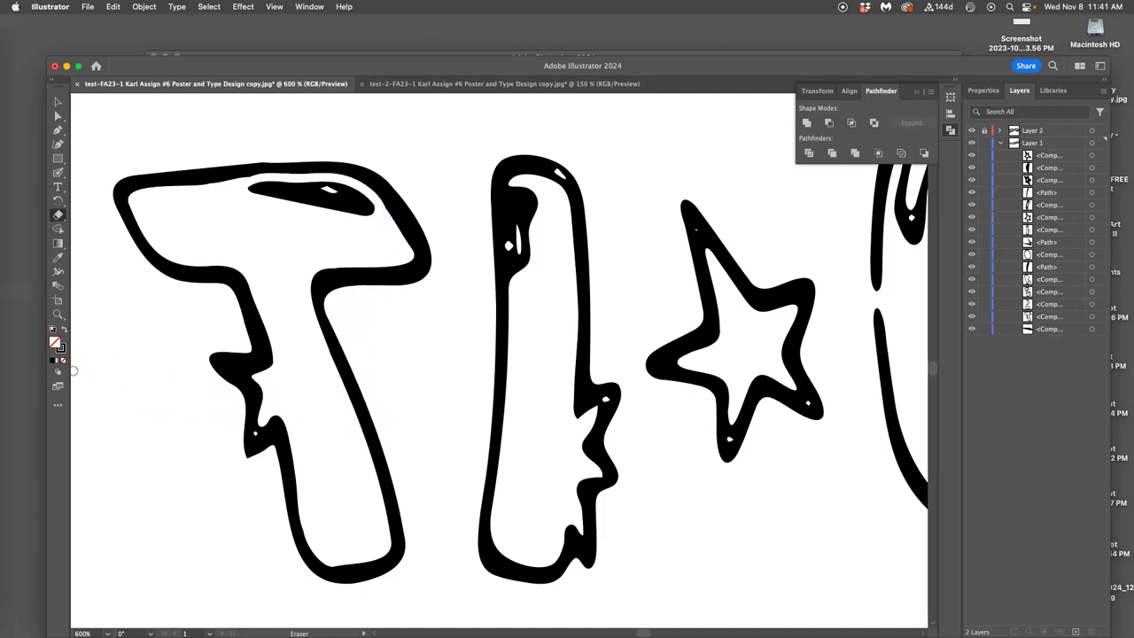
- Inspect the T's highlight and outline paths with Direct Selection, then deselect
drag(59, 175, 97, 184)
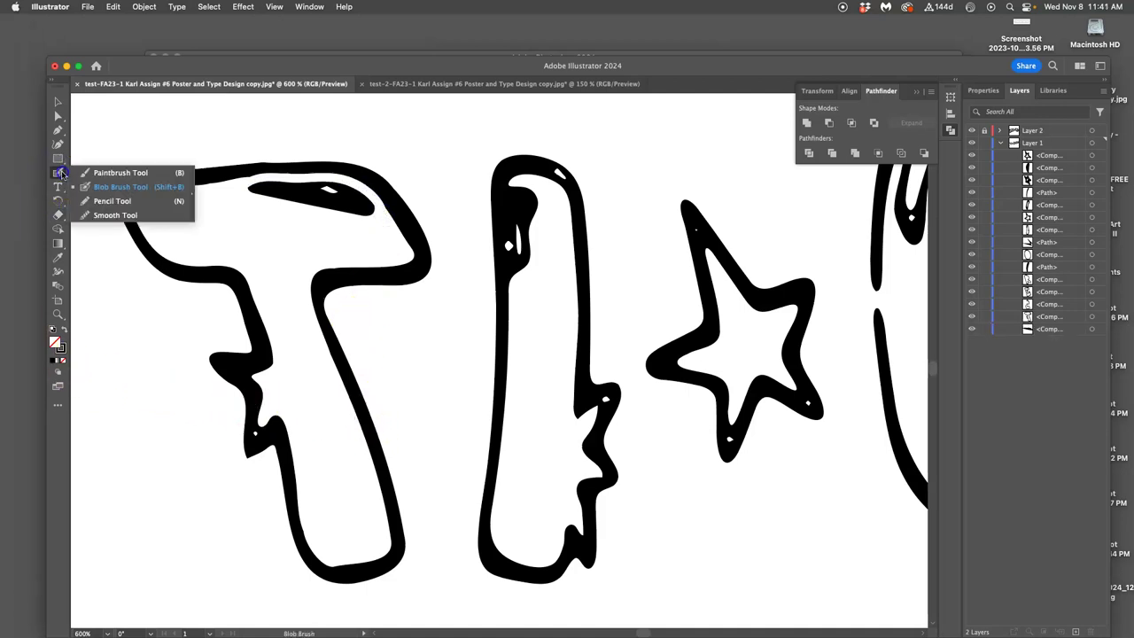
key(a)
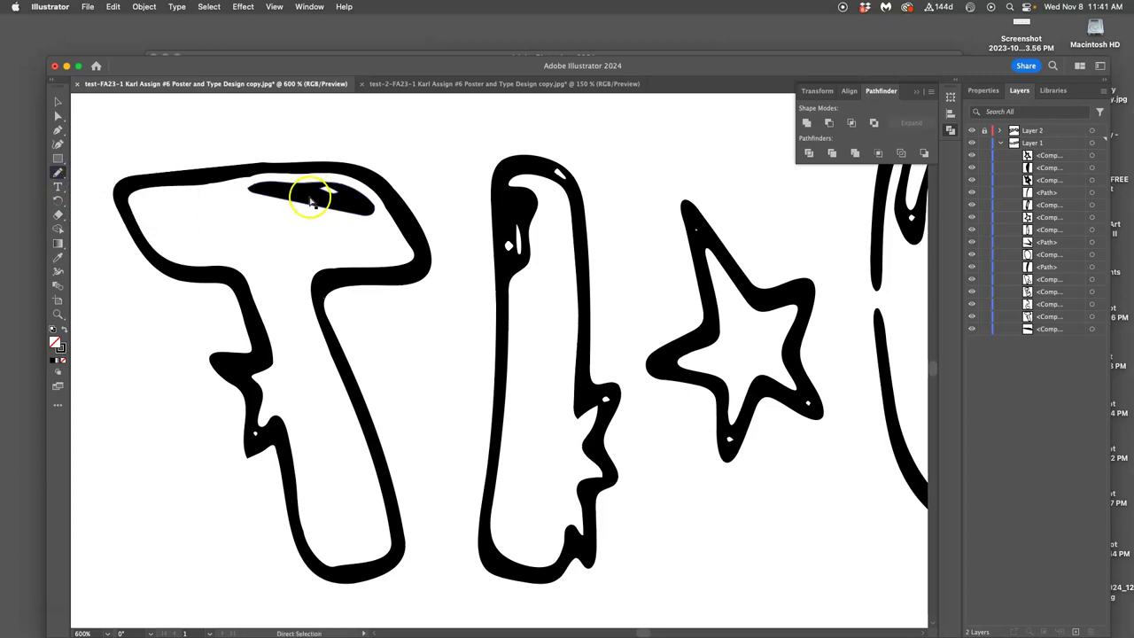
click(308, 200)
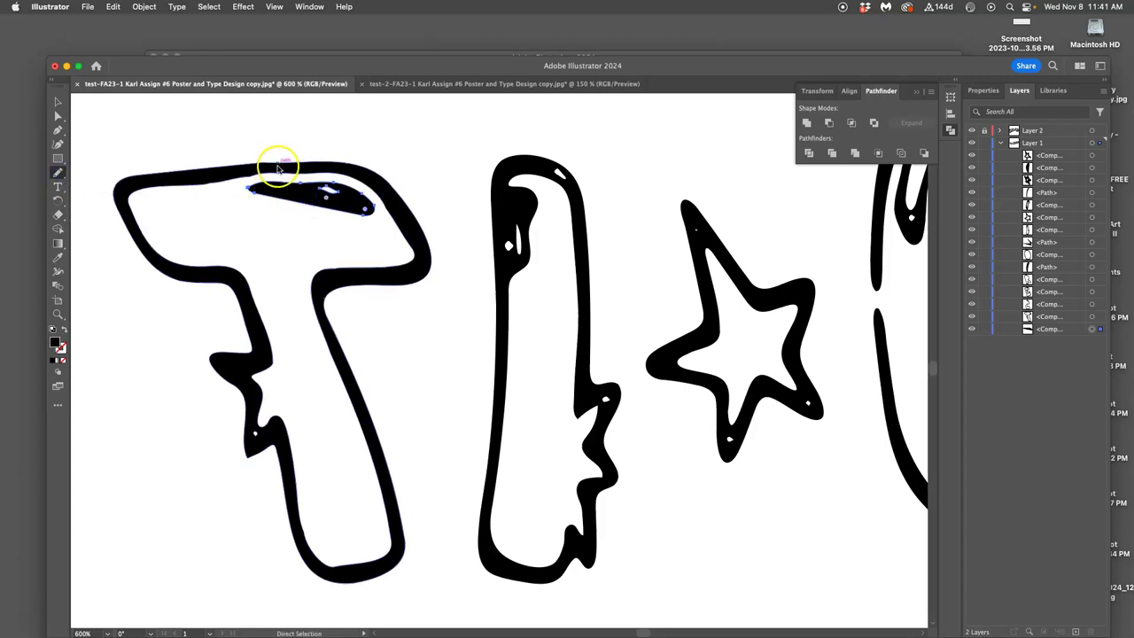
click(278, 168)
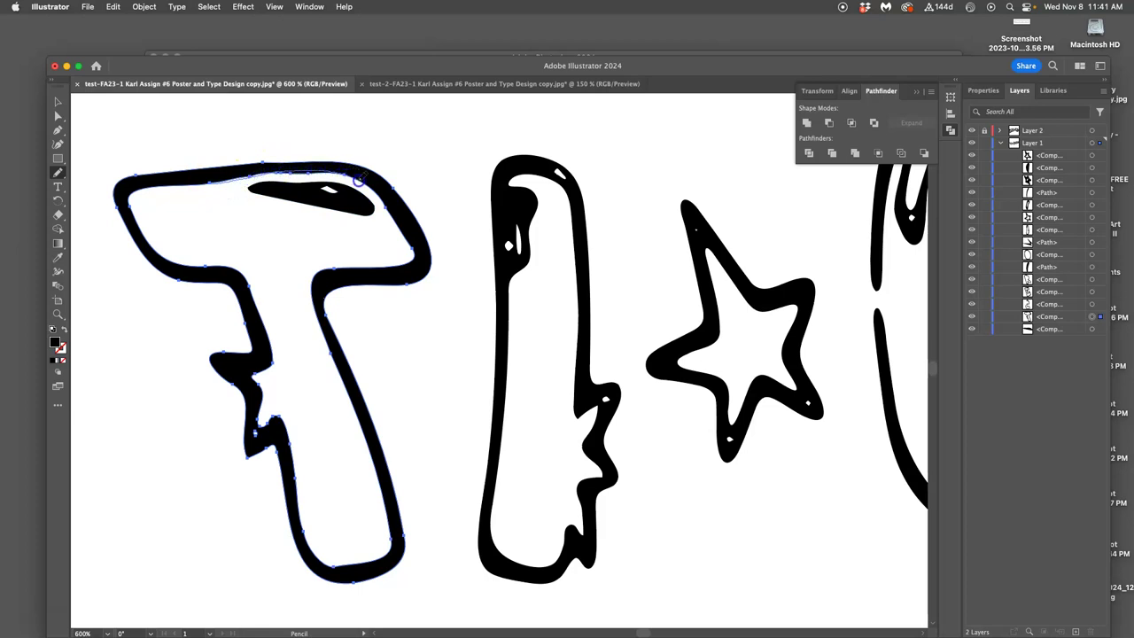
key(super+shift+a)
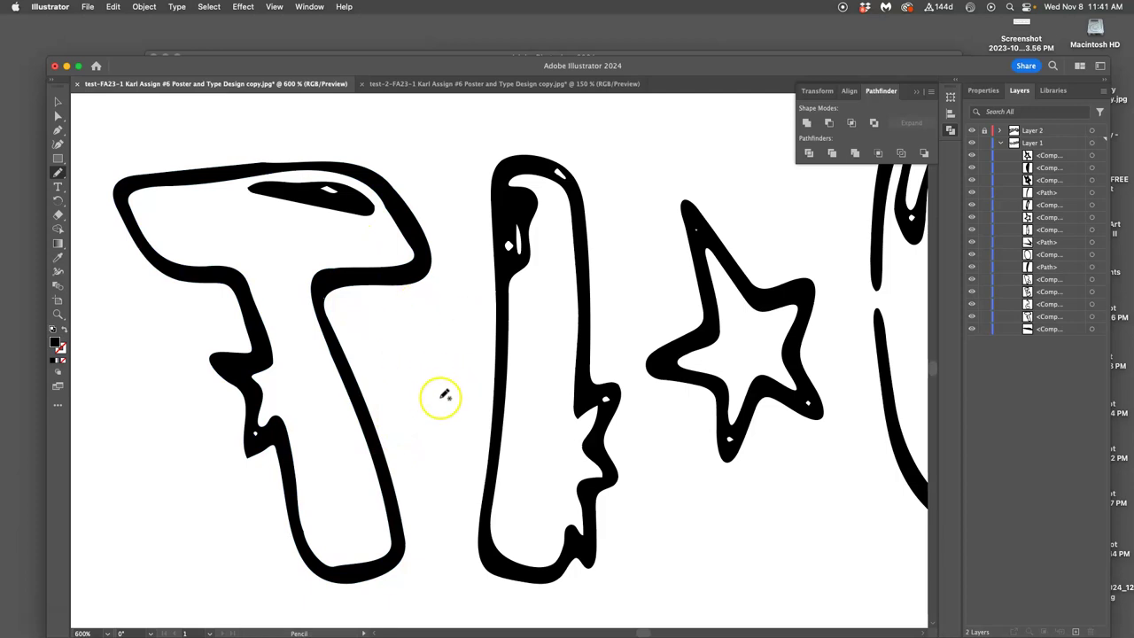
- Redraw the T outline's upper-right crossbar corner into a smoother curve, then reframe the lettering
key(super+minus)
key(super+minus)
key(super+minus)
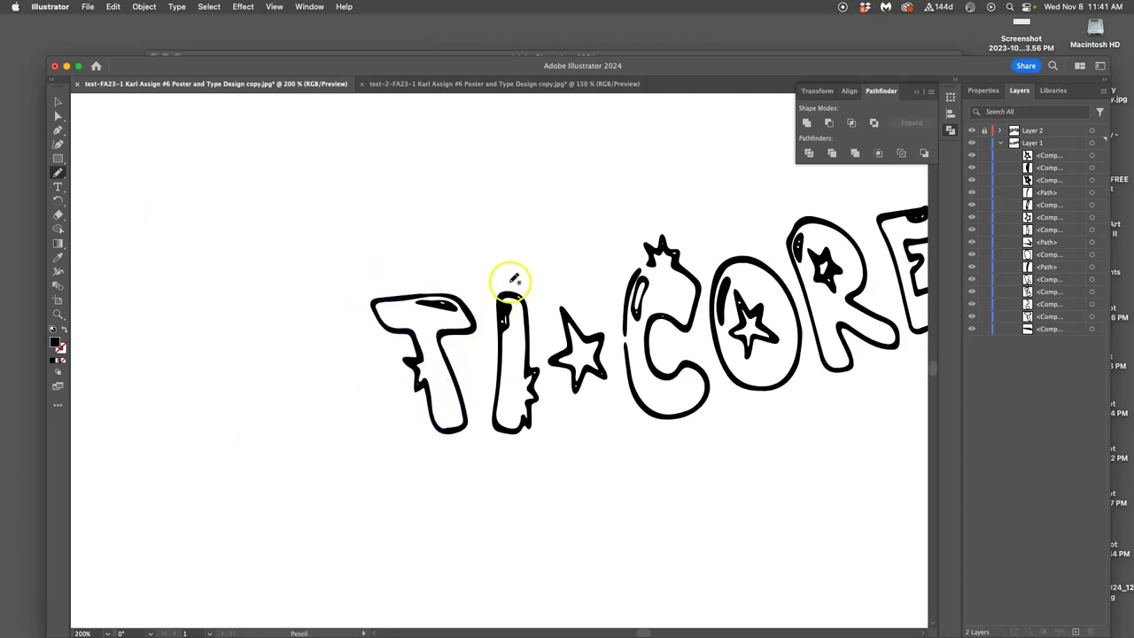
drag(514, 280, 460, 324)
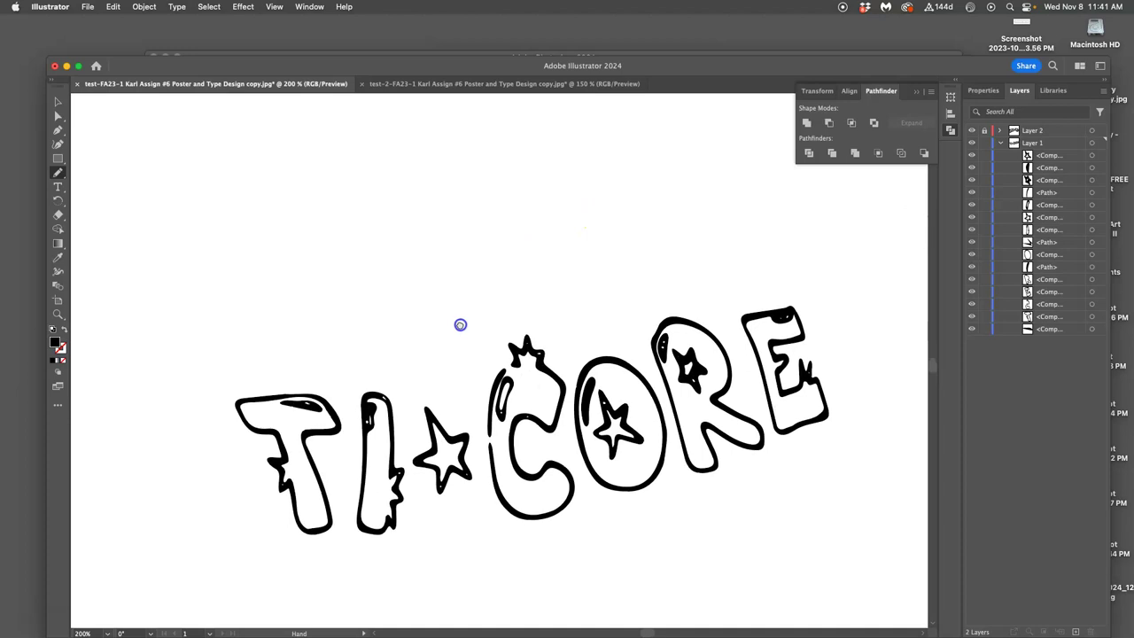
super+click(451, 332)
super+click(286, 417)
super+click(665, 222)
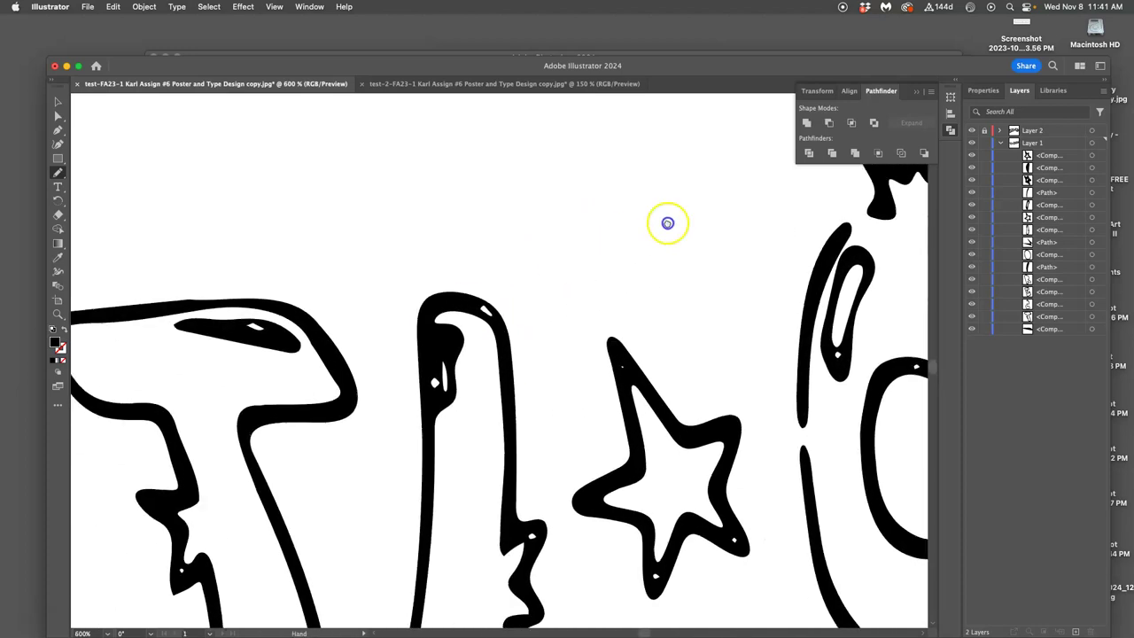
super+click(334, 285)
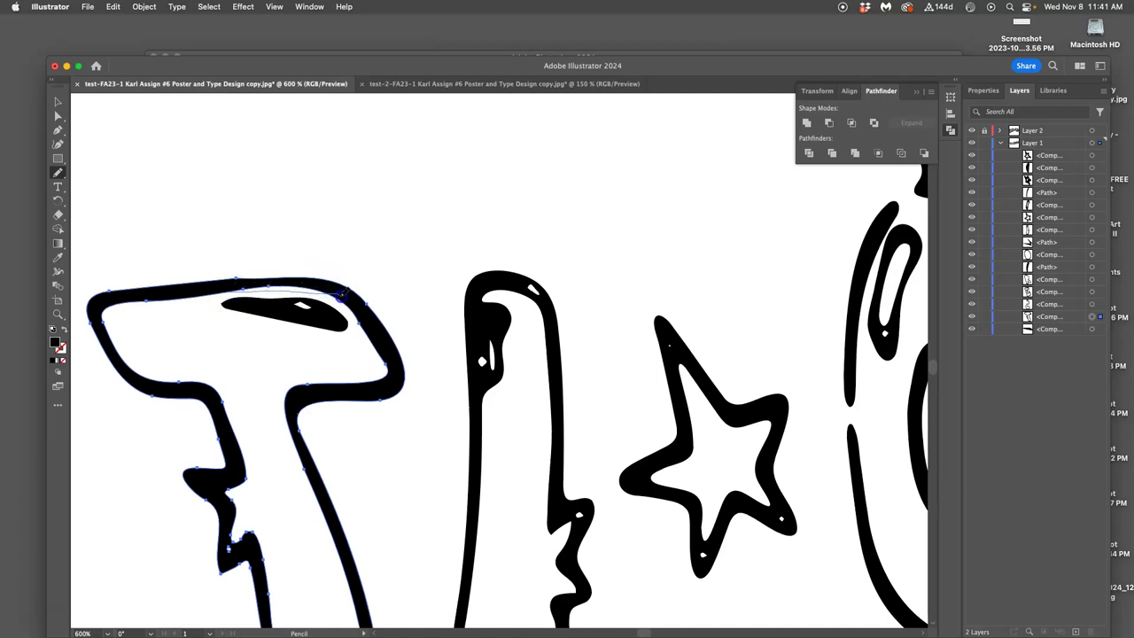
drag(356, 321, 363, 332)
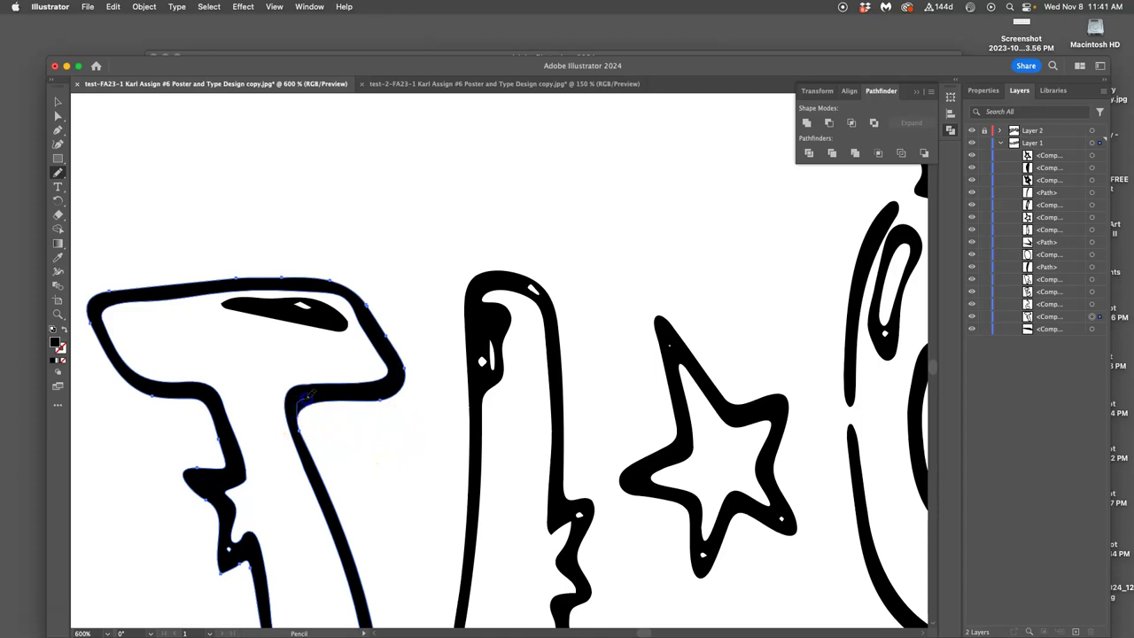
click(370, 431)
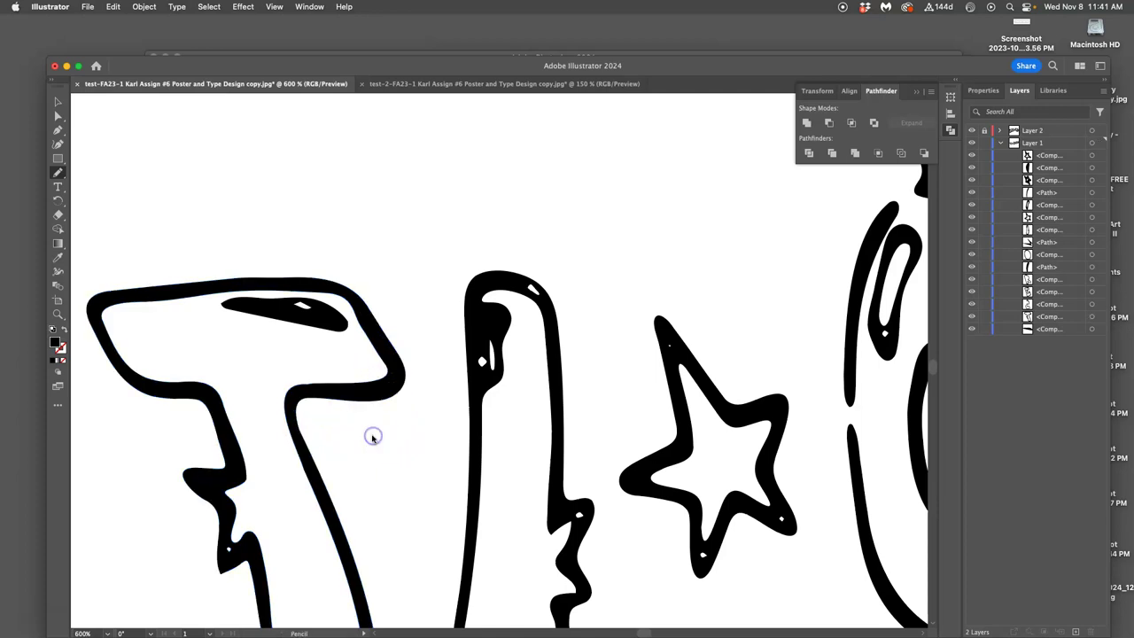
scroll(431, 467, down, 3)
mouse_move(557, 363)
mouse_down()
mouse_move(380, 435)
mouse_move(371, 463)
mouse_up()
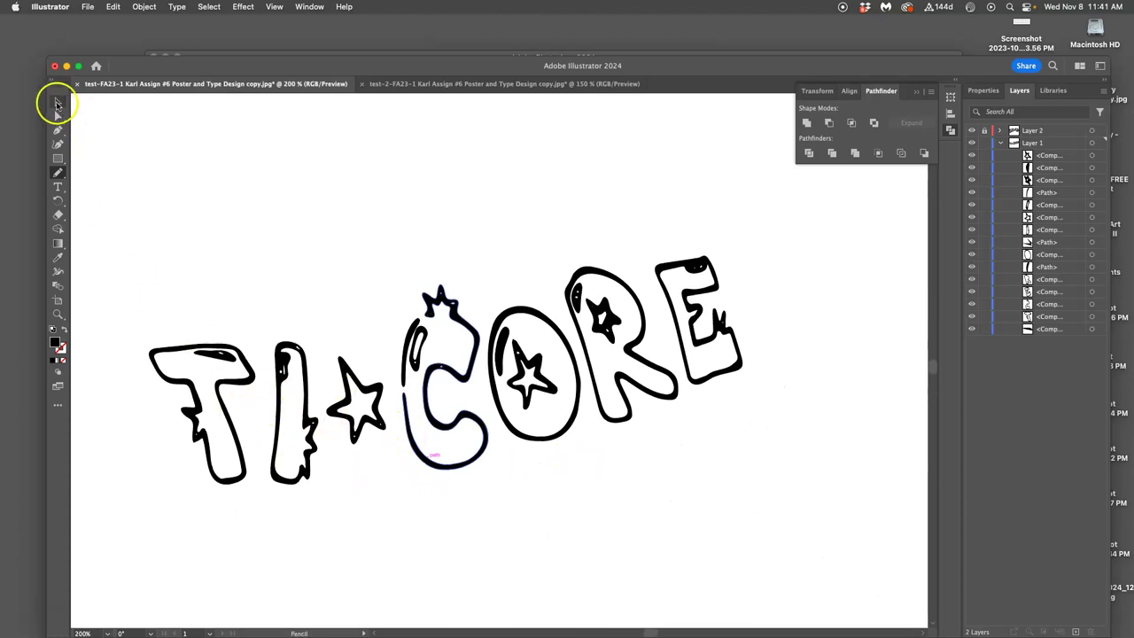
- Marquee-select the whole T, rotate it slightly and scale it to fit beside the I
click(57, 101)
click(57, 115)
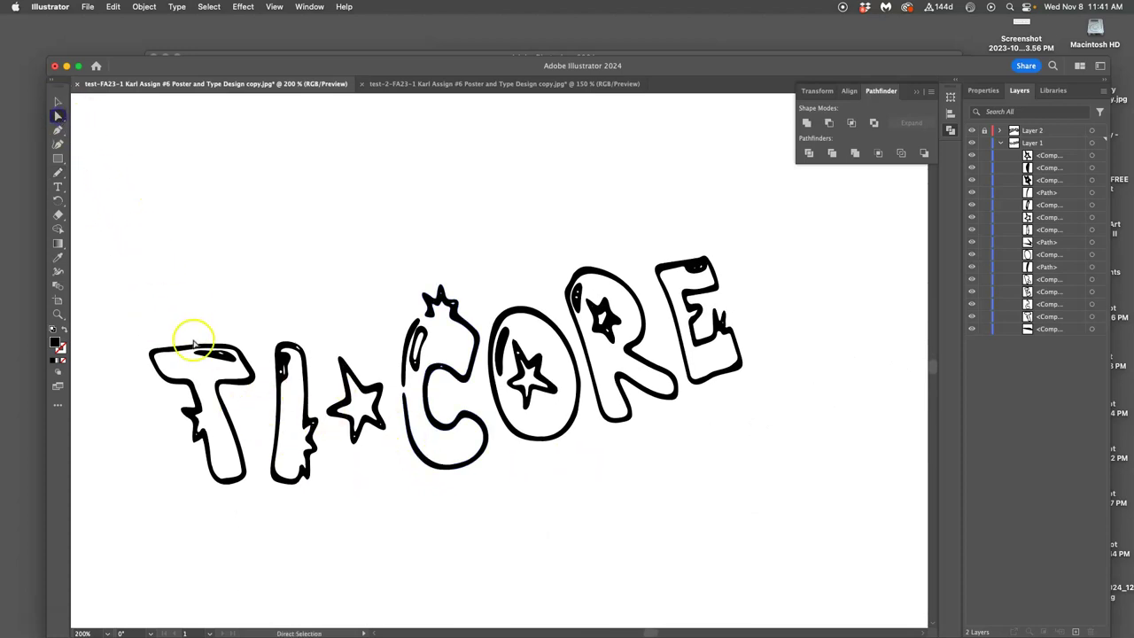
drag(140, 336, 261, 487)
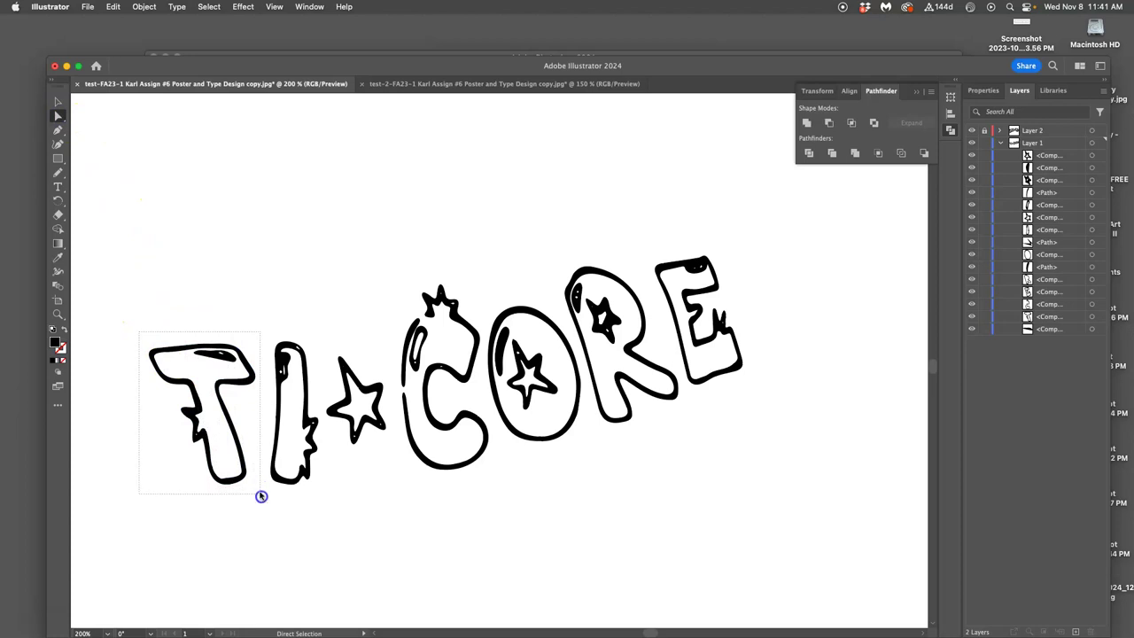
click(57, 101)
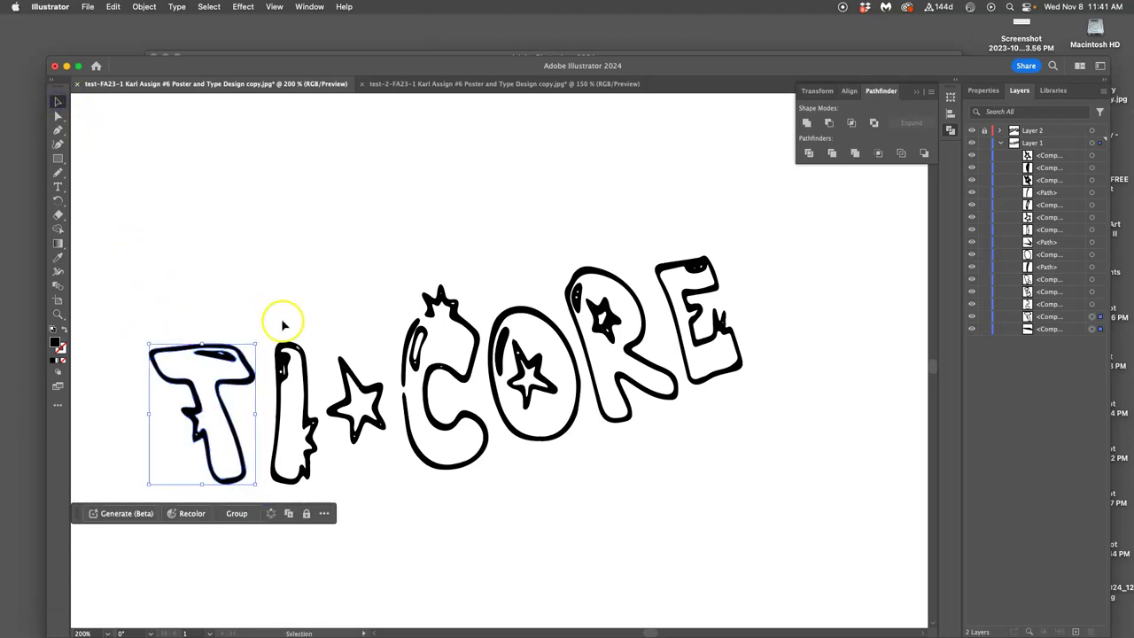
mouse_move(260, 343)
mouse_down()
mouse_move(252, 368)
mouse_move(262, 345)
mouse_up()
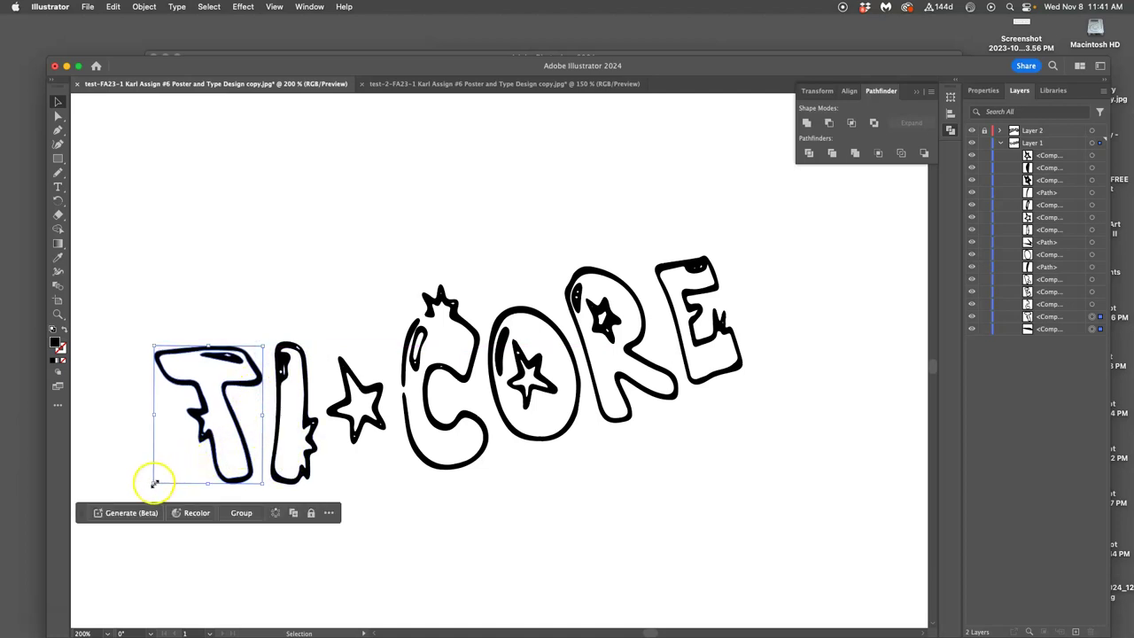
drag(154, 482, 122, 490)
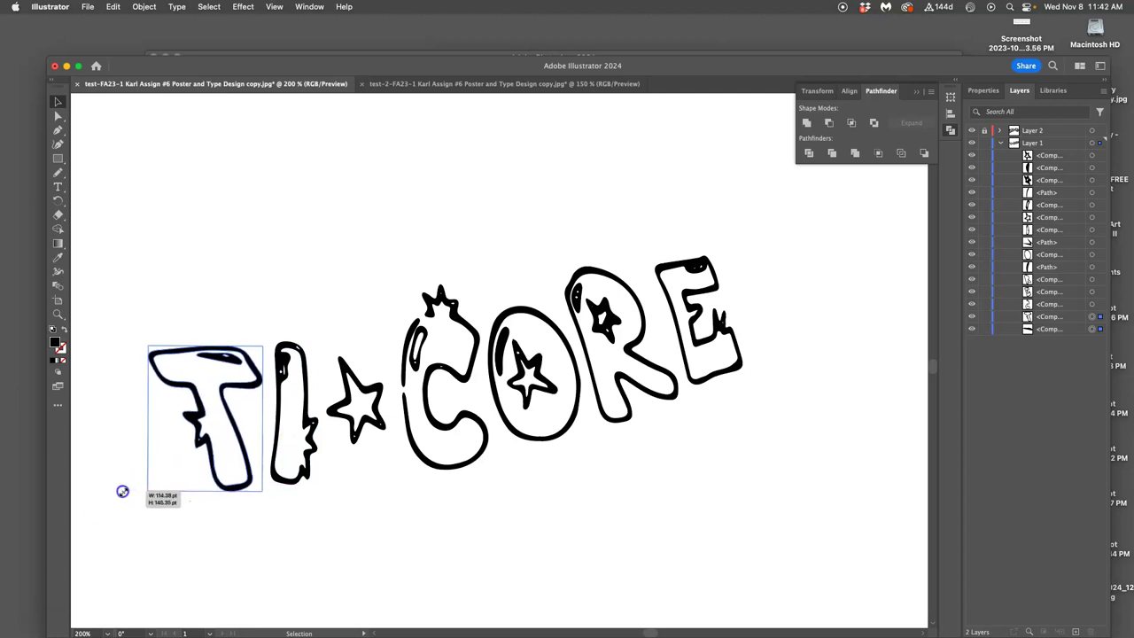
drag(122, 490, 153, 483)
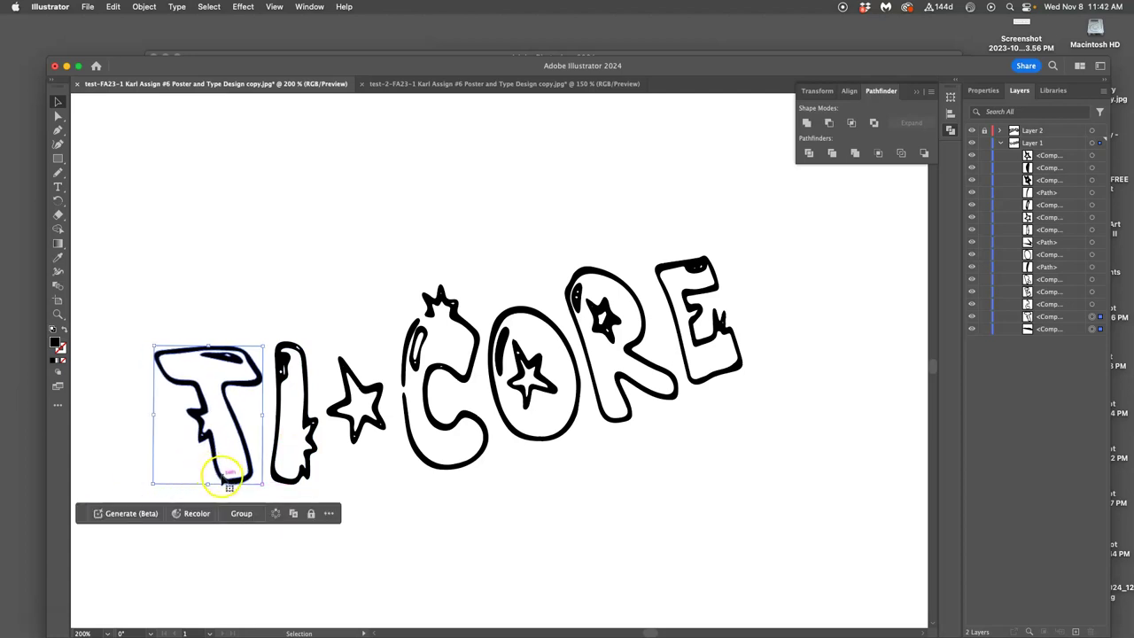
click(58, 116)
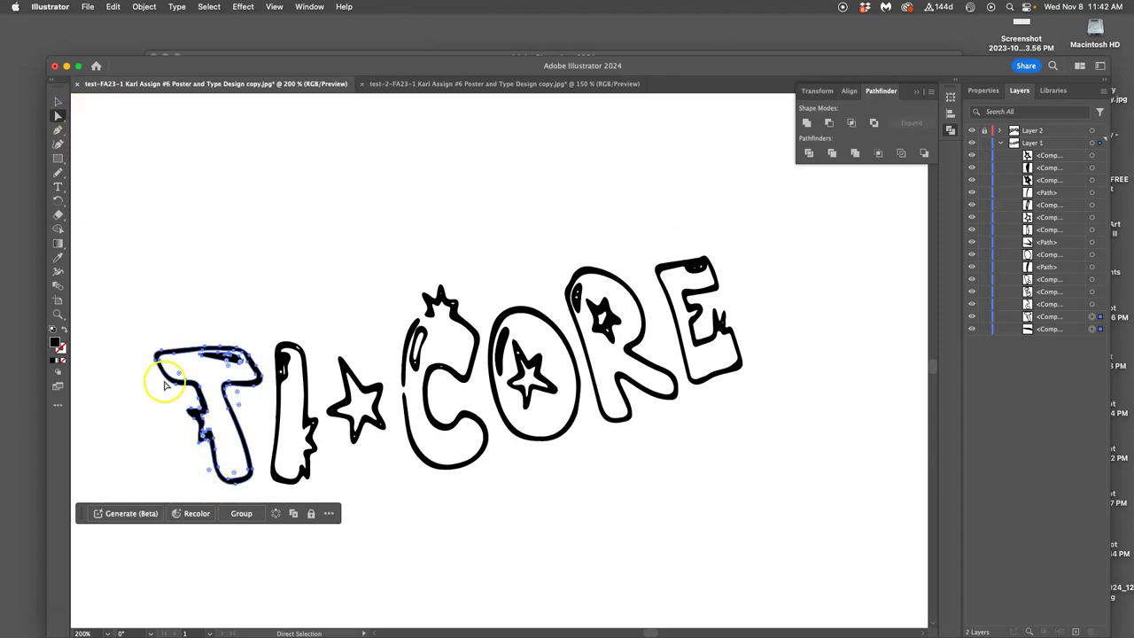
- Lasso-select the T's lower anchor points and drag them to narrow its stem base
drag(230, 481, 232, 483)
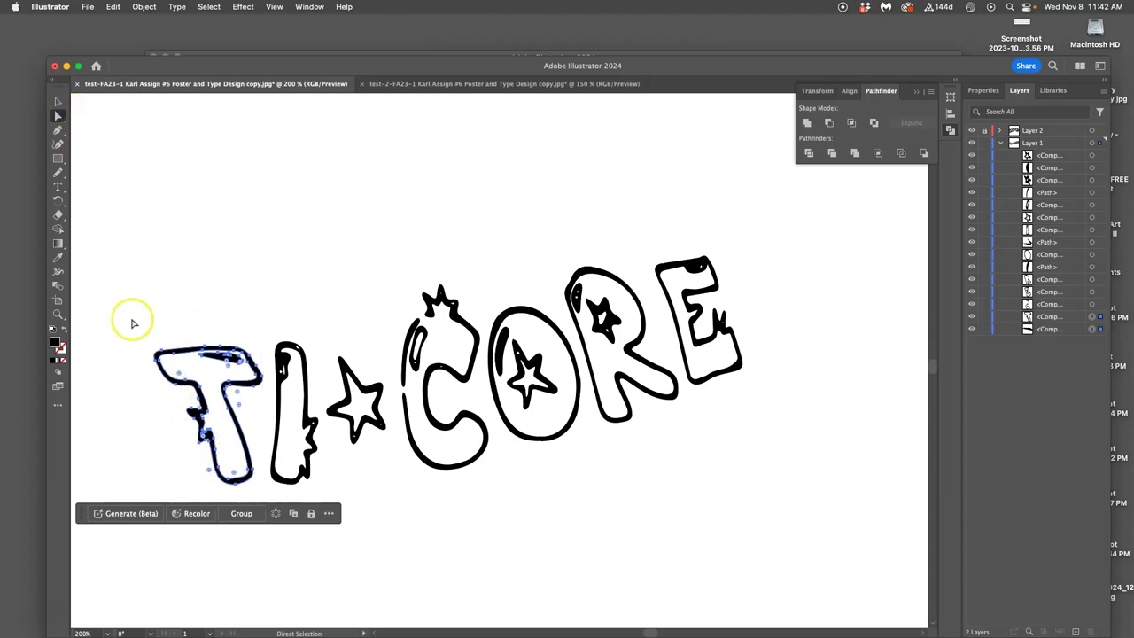
drag(59, 120, 101, 144)
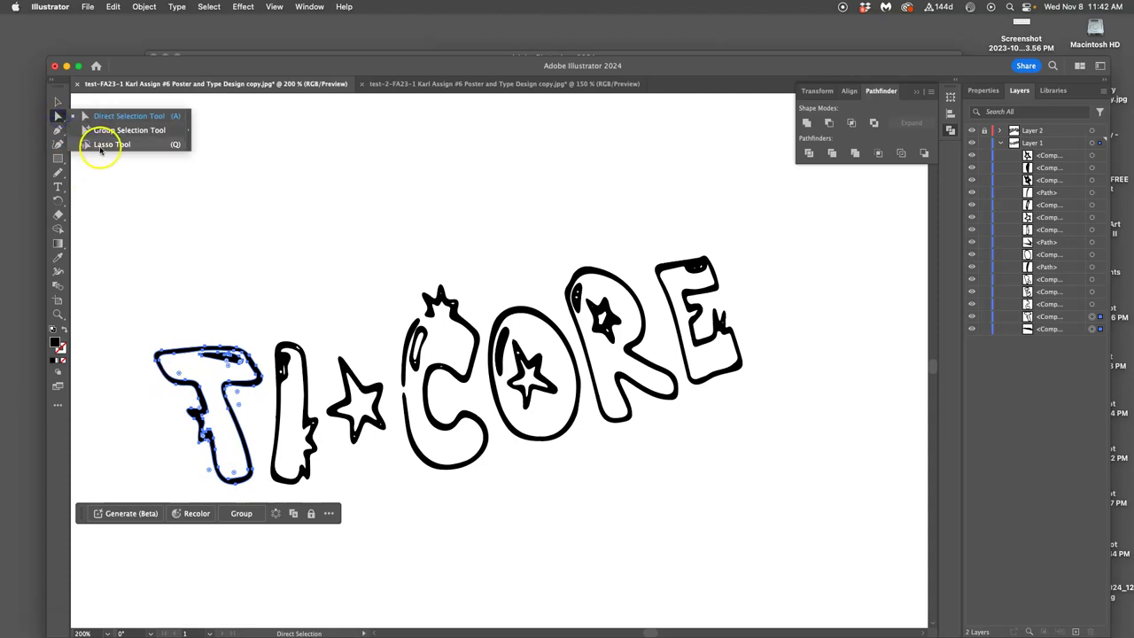
mouse_move(132, 387)
mouse_down()
mouse_move(144, 463)
mouse_move(199, 399)
mouse_up()
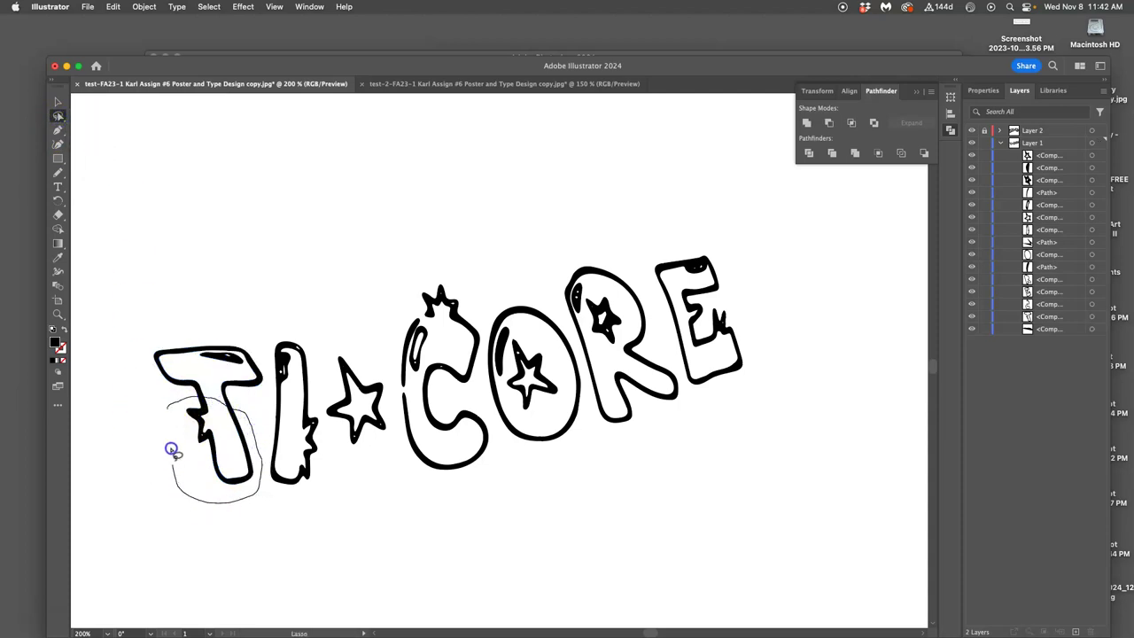
drag(171, 416, 173, 418)
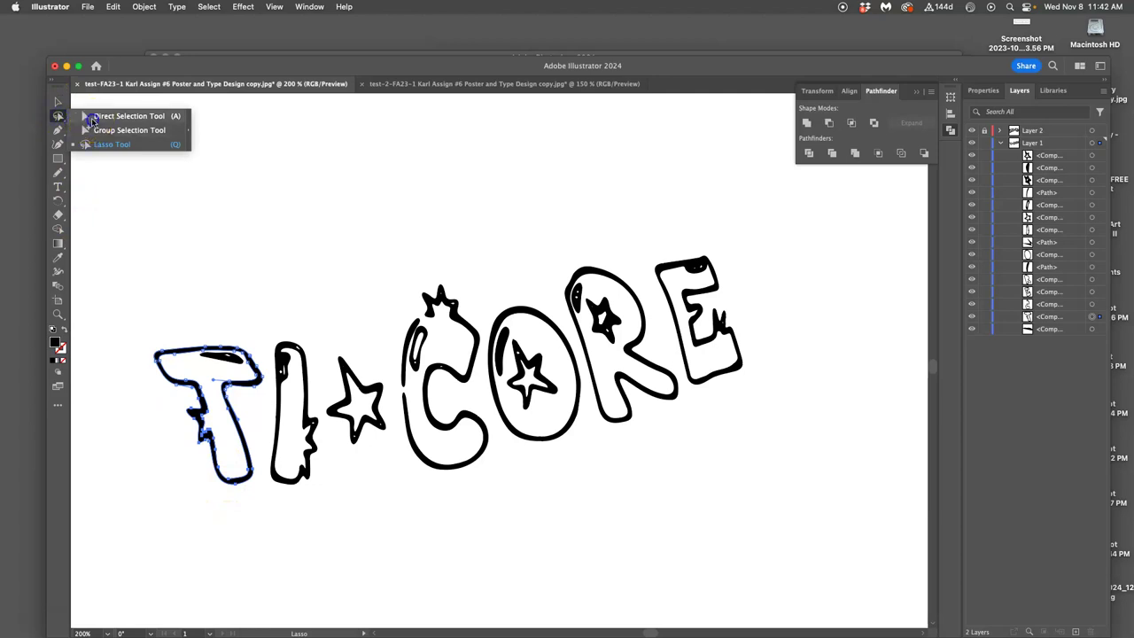
drag(58, 116, 98, 115)
mouse_move(220, 471)
mouse_down()
mouse_move(200, 472)
mouse_move(218, 475)
mouse_up()
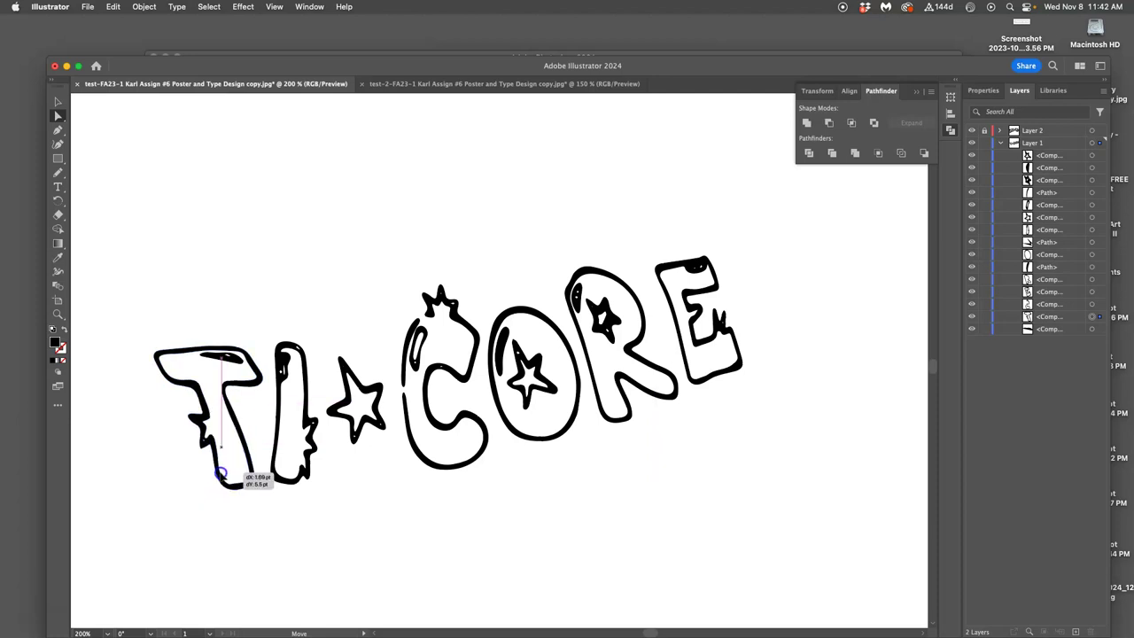
drag(218, 476, 215, 465)
click(272, 507)
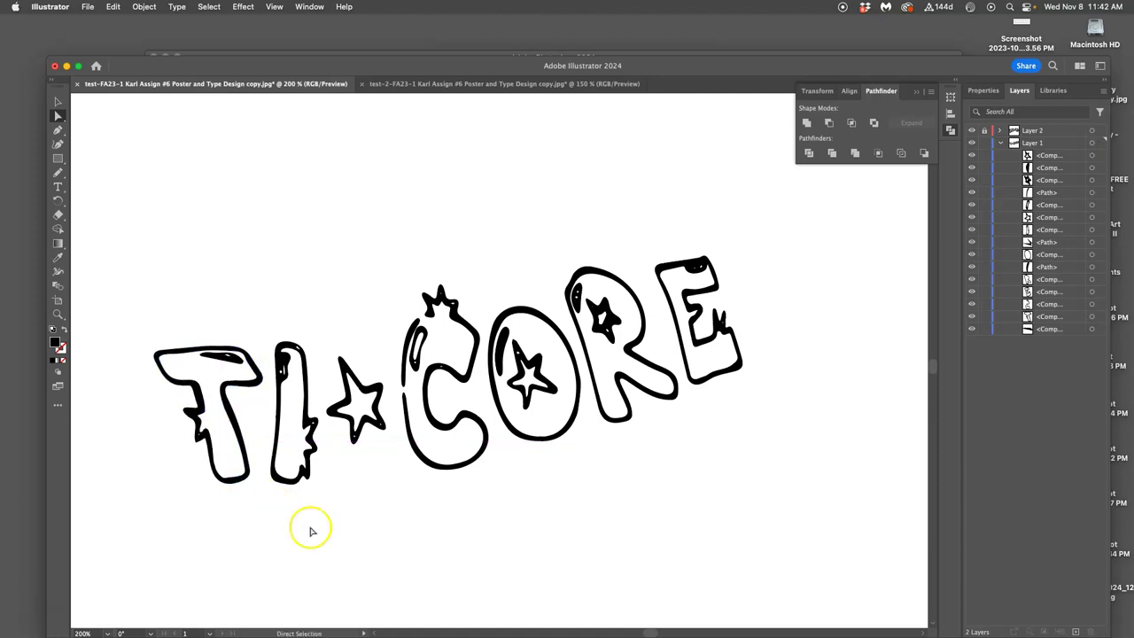
- Zoom to MAN-UP, collapse Layer 1, and stretch the M slightly wider
key(super+minus)
key(super+minus)
key(super+minus)
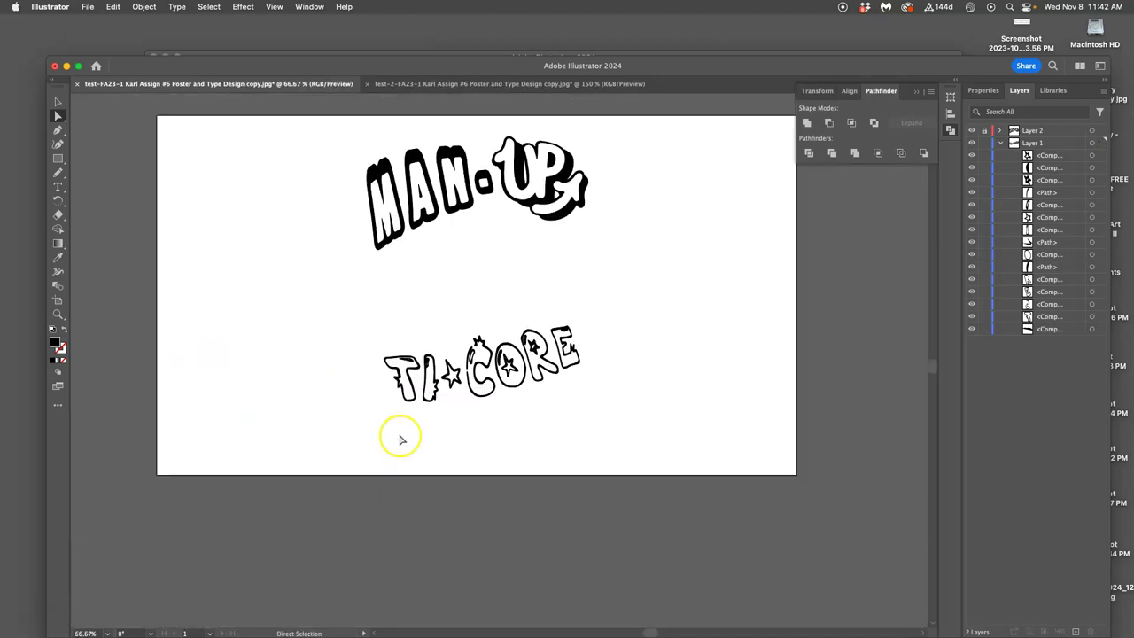
scroll(476, 277, up, 1)
scroll(474, 284, up, 5)
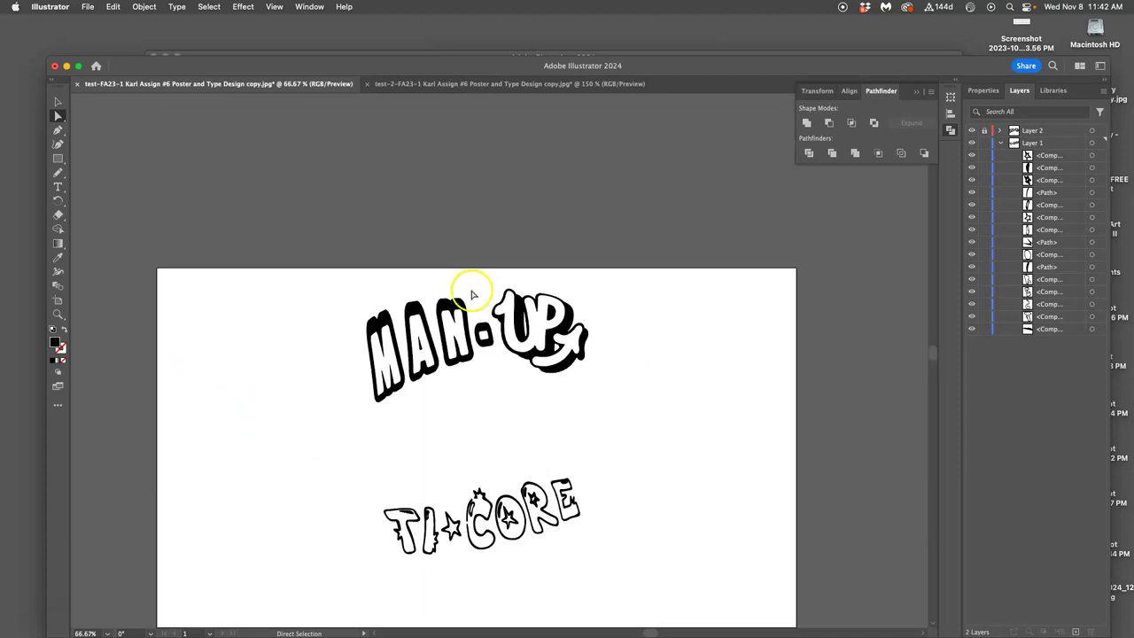
key(super+equal)
key(super+equal)
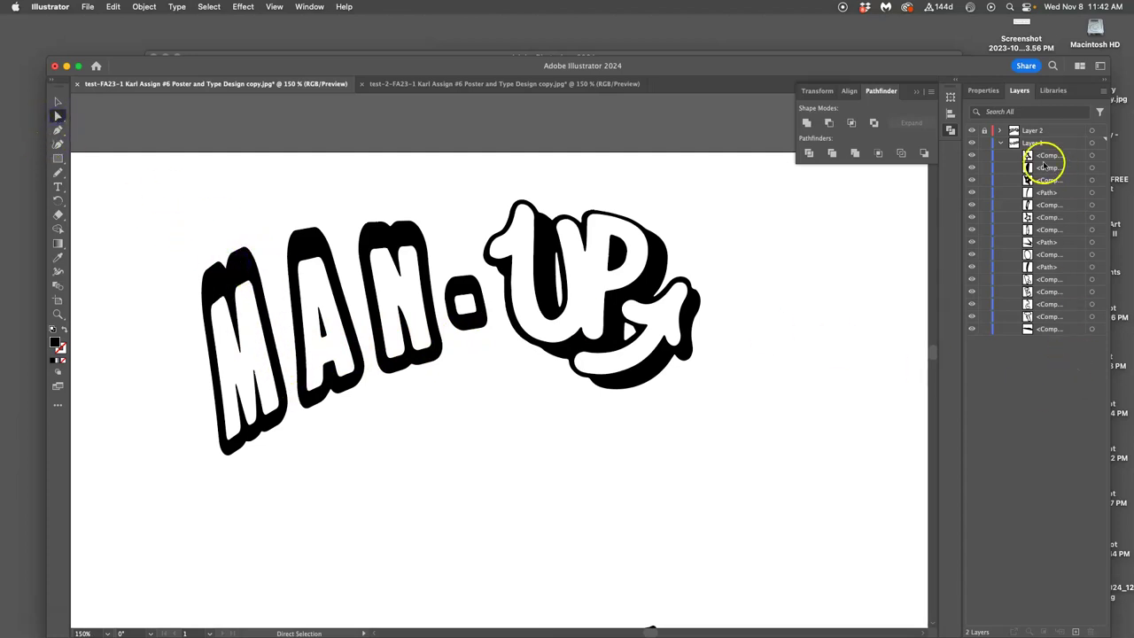
click(1000, 144)
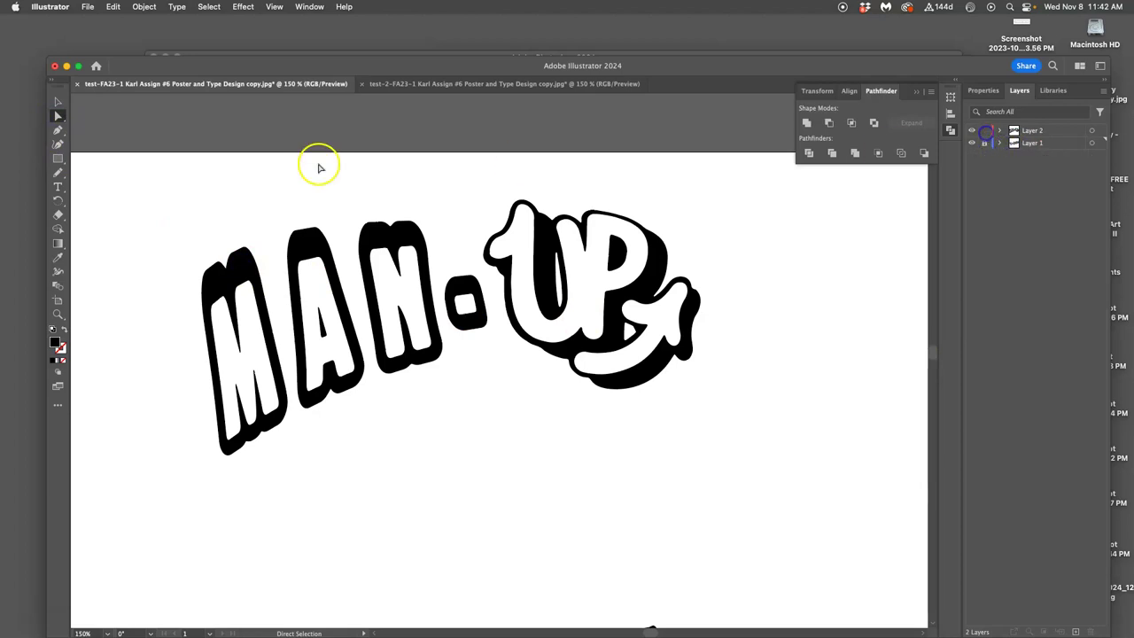
click(239, 261)
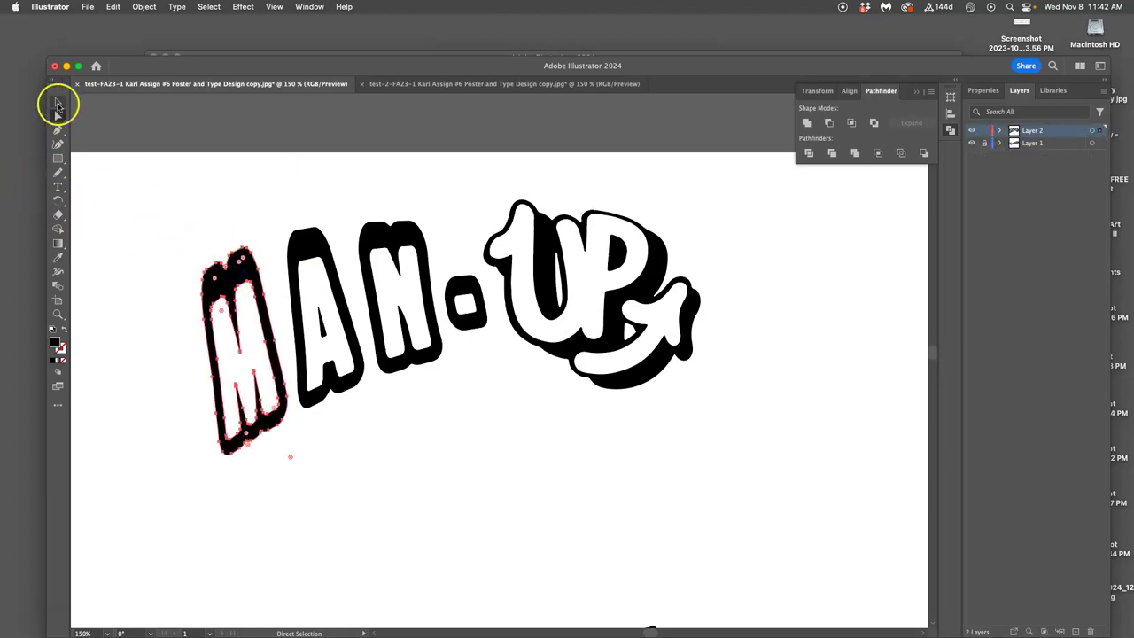
click(58, 102)
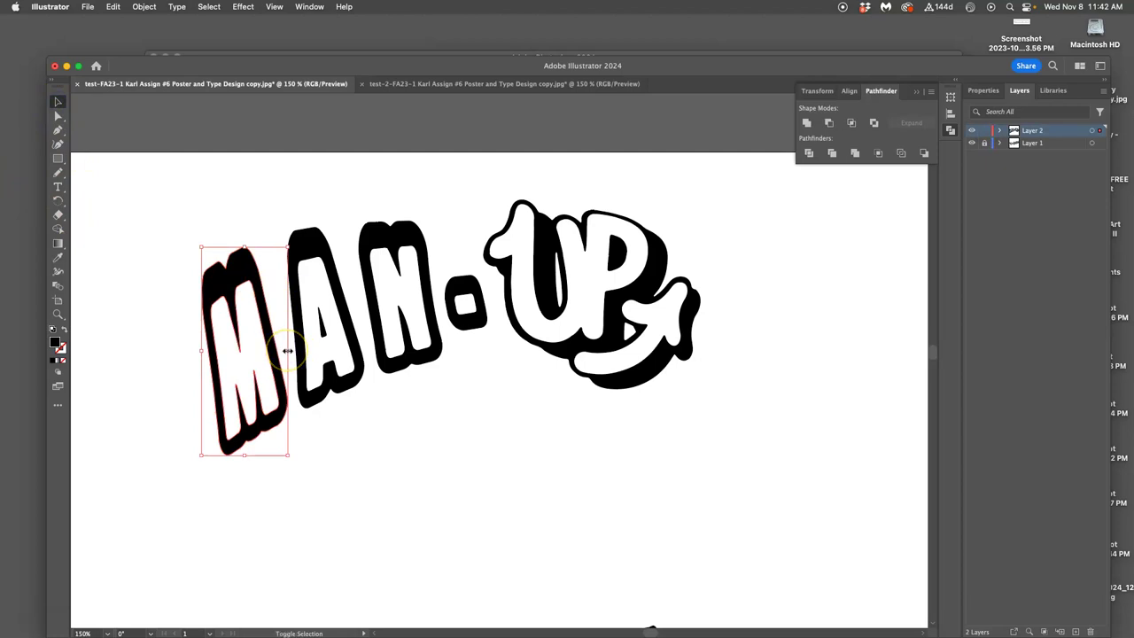
mouse_move(287, 350)
mouse_down()
mouse_move(298, 351)
mouse_move(229, 350)
mouse_up()
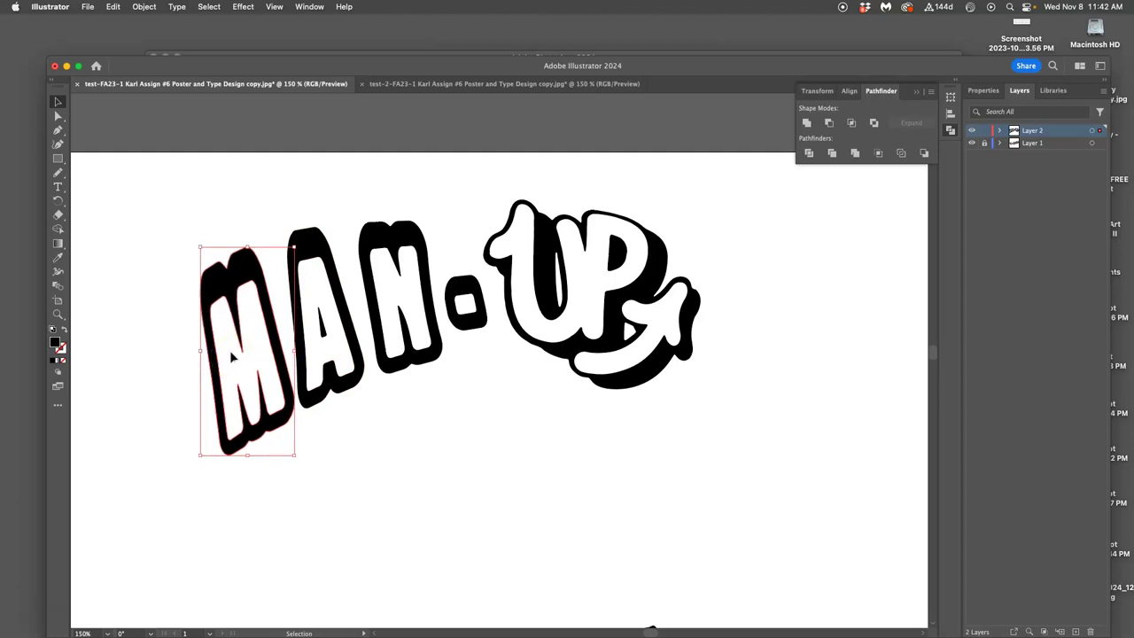
- Select the A and adjust its width slightly from its right handle
click(58, 116)
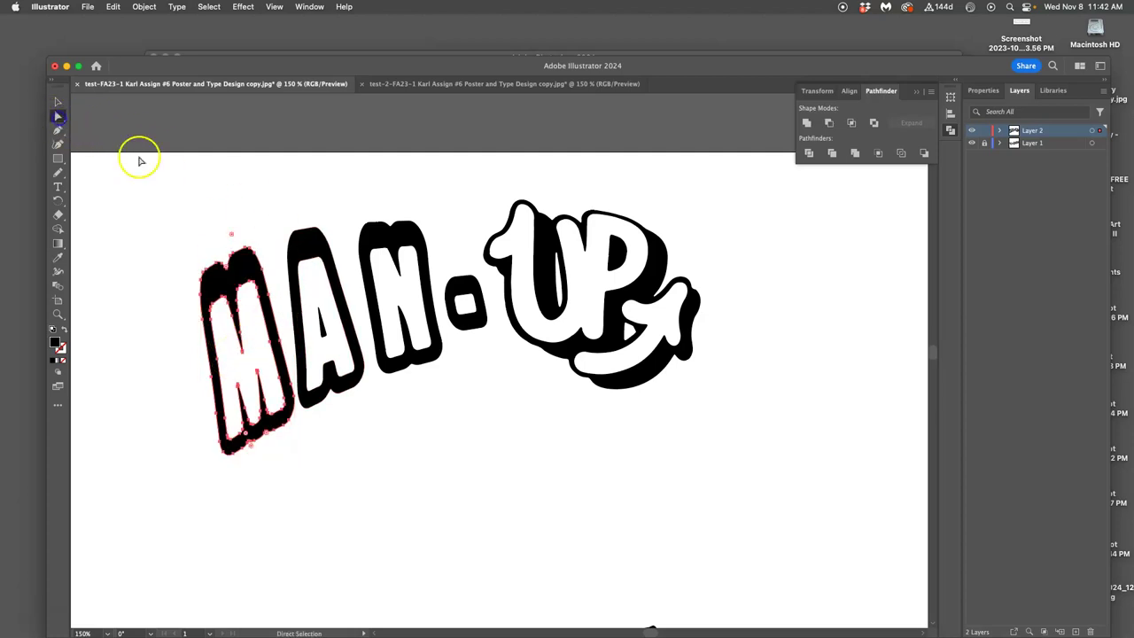
click(310, 242)
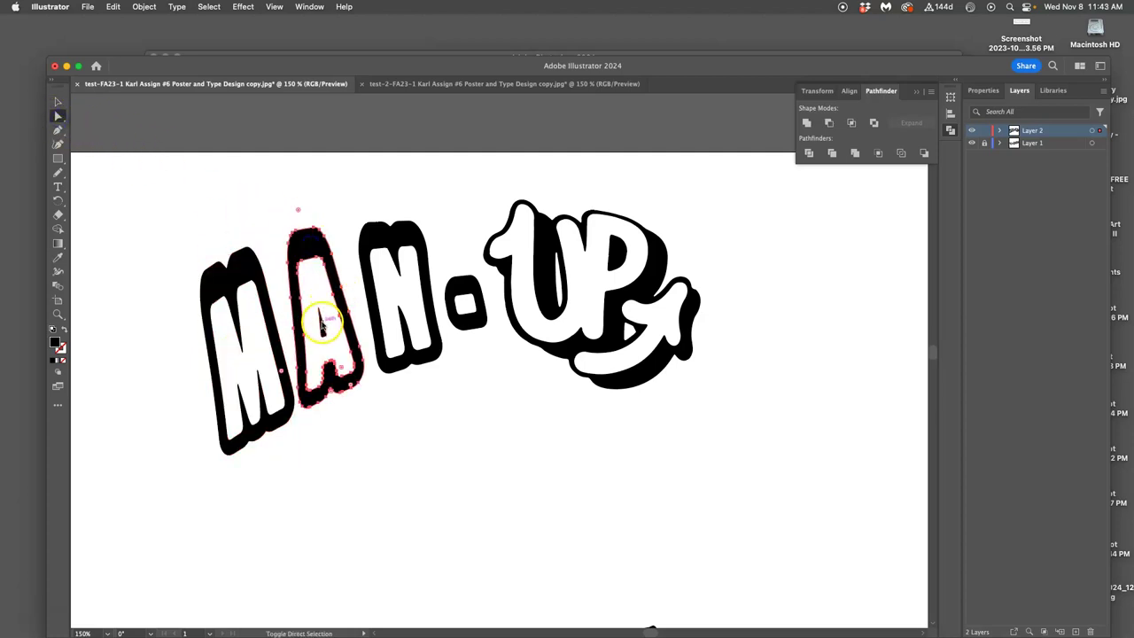
click(322, 321)
click(57, 103)
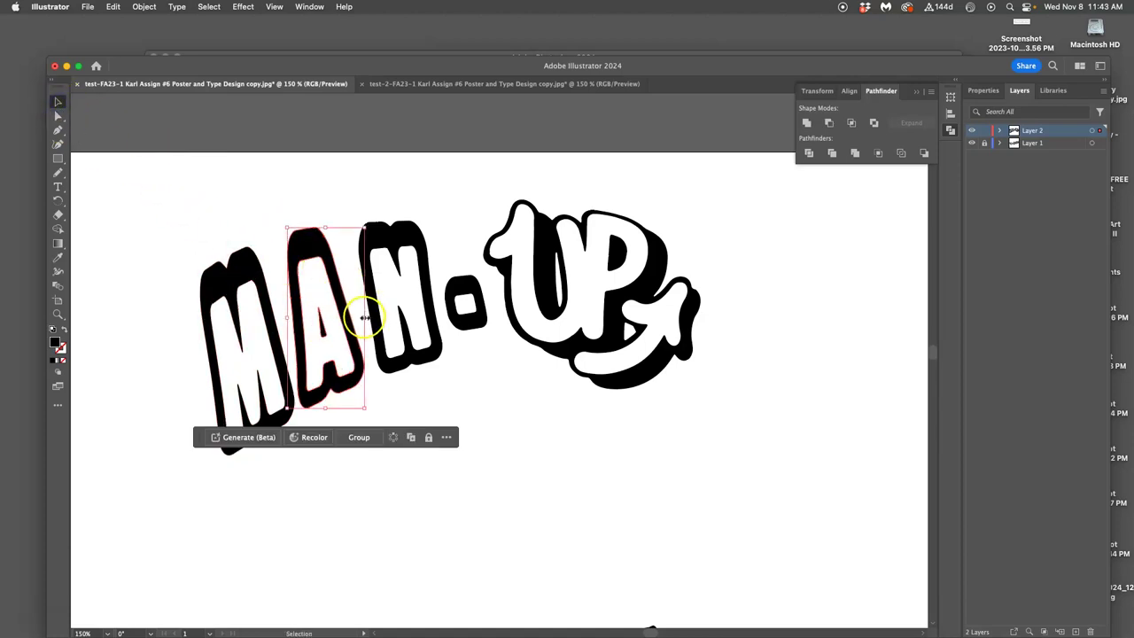
drag(364, 317, 372, 316)
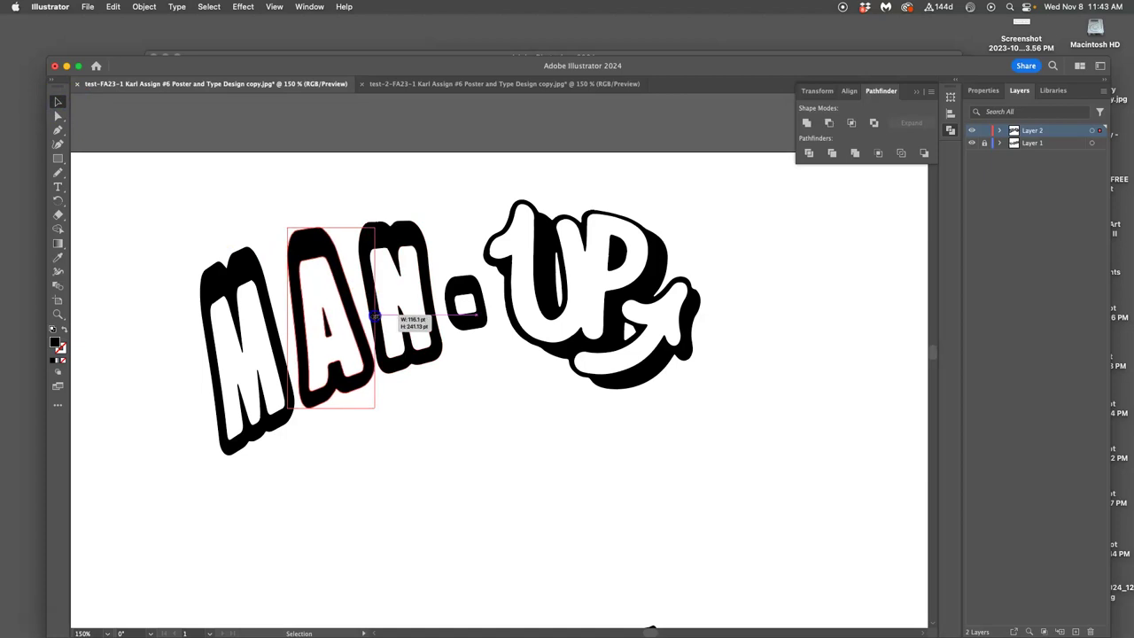
drag(375, 315, 373, 317)
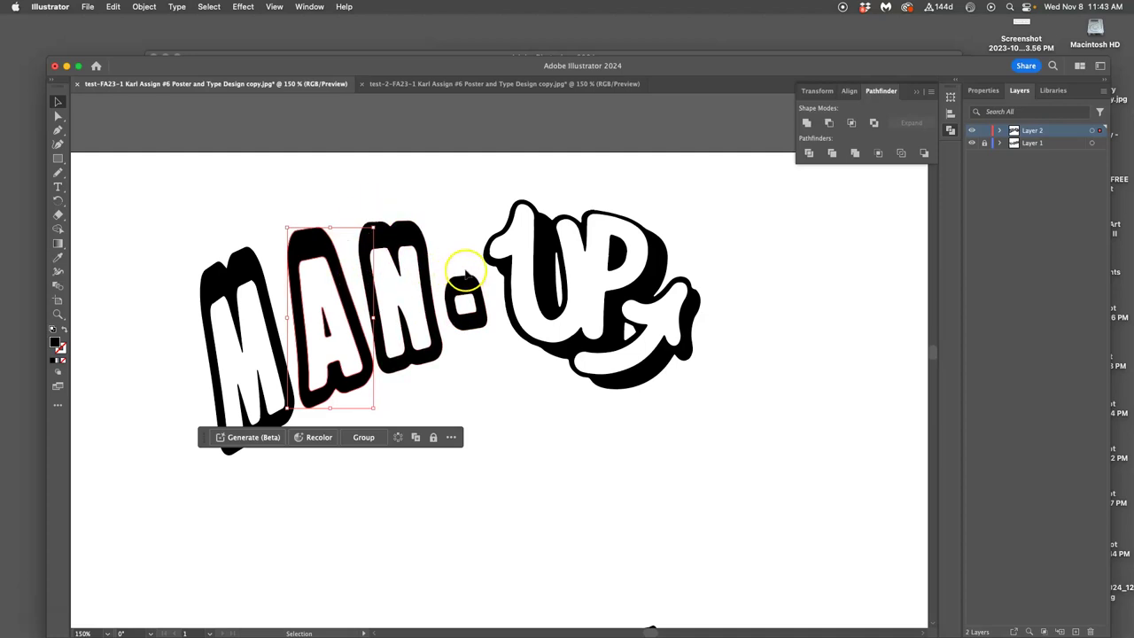
- Zoom in on the hyphen and Pencil-redraw its top and bottom edges
click(479, 327)
click(56, 116)
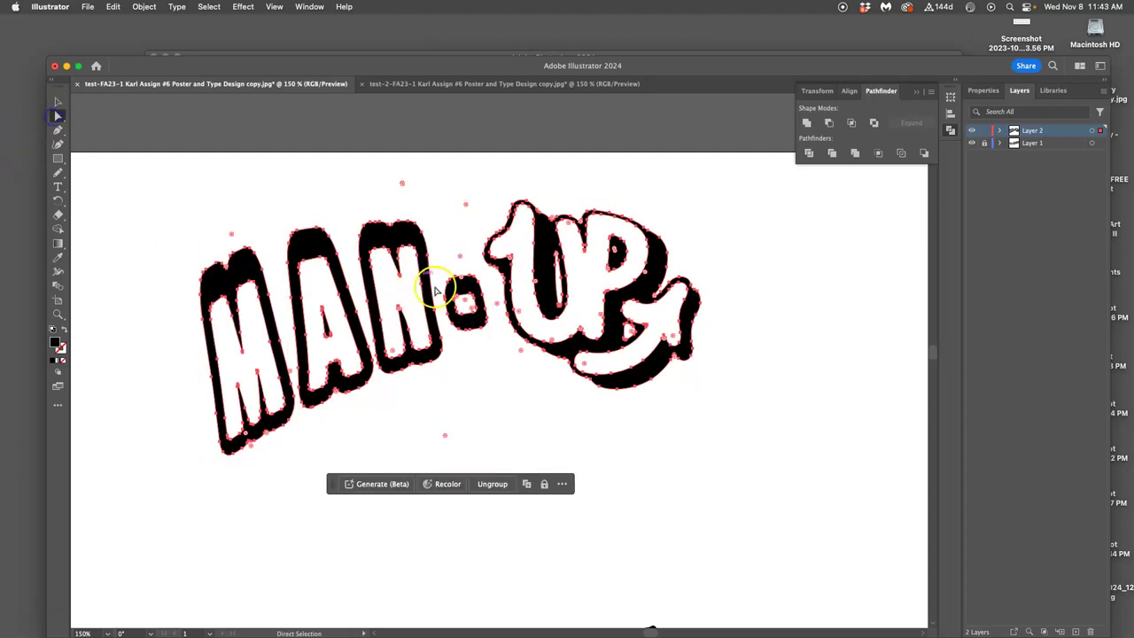
click(472, 350)
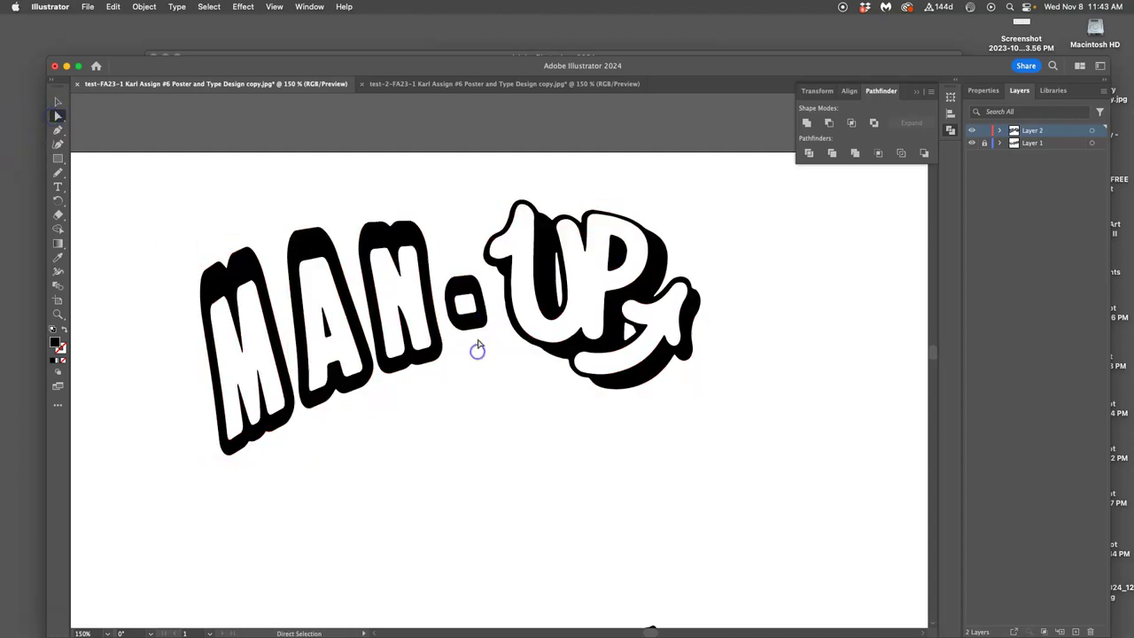
click(477, 324)
key(super+equal)
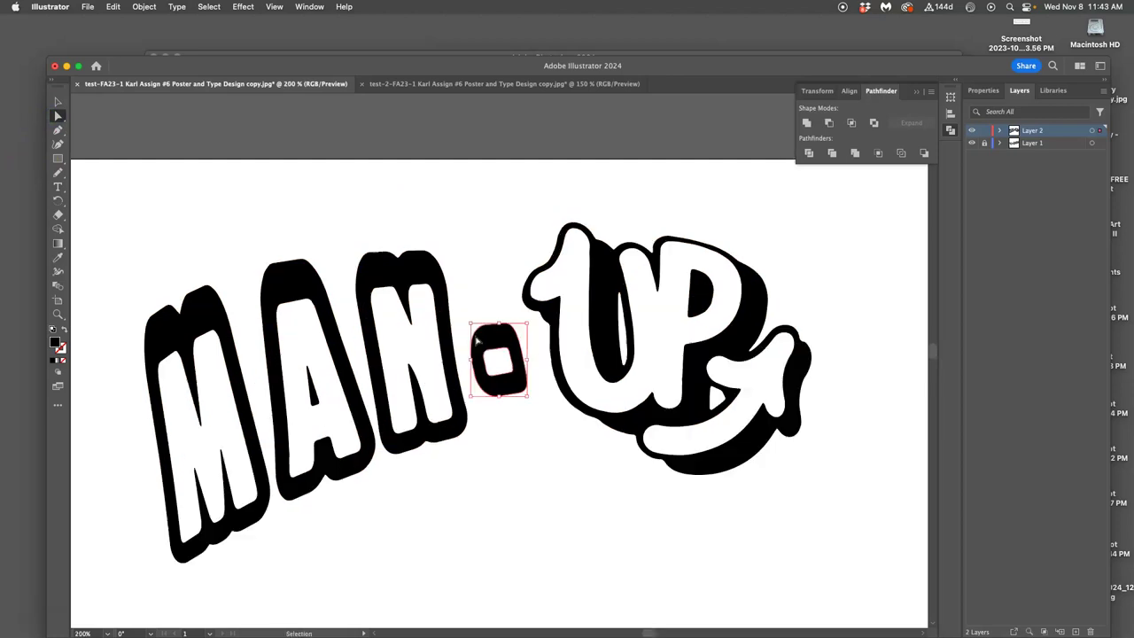
key(super+equal)
key(super+equal)
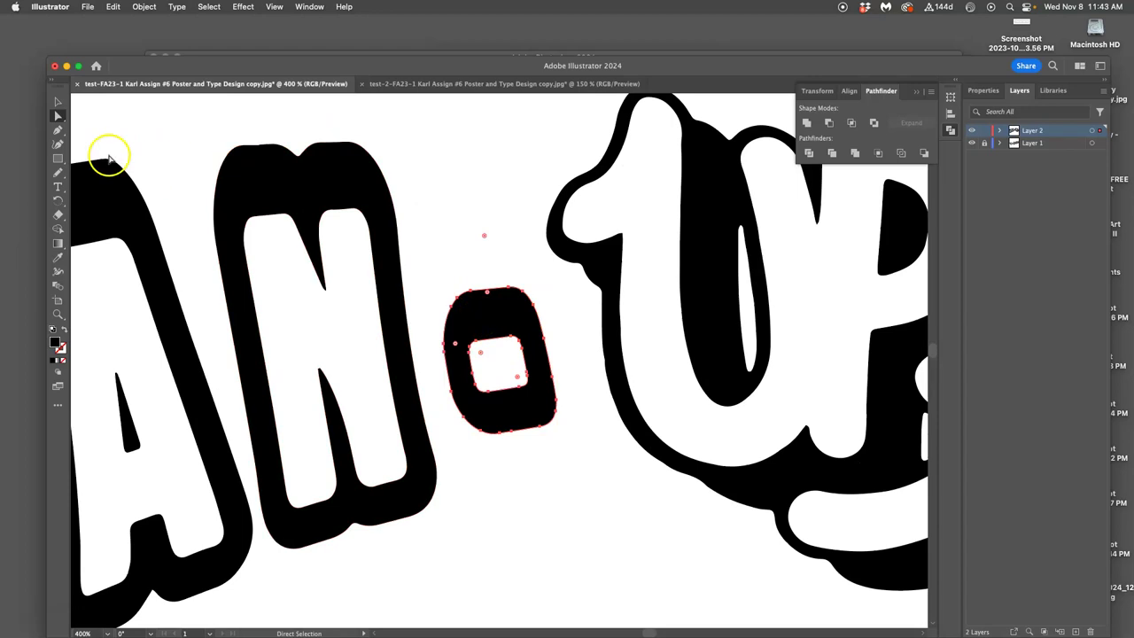
click(58, 173)
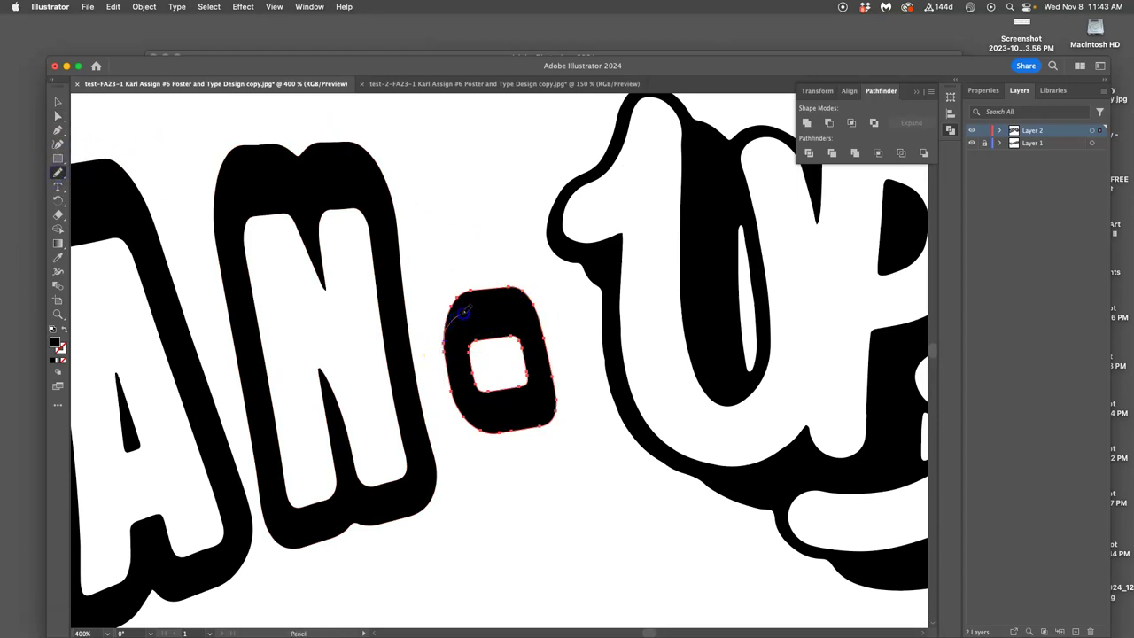
drag(535, 305, 536, 308)
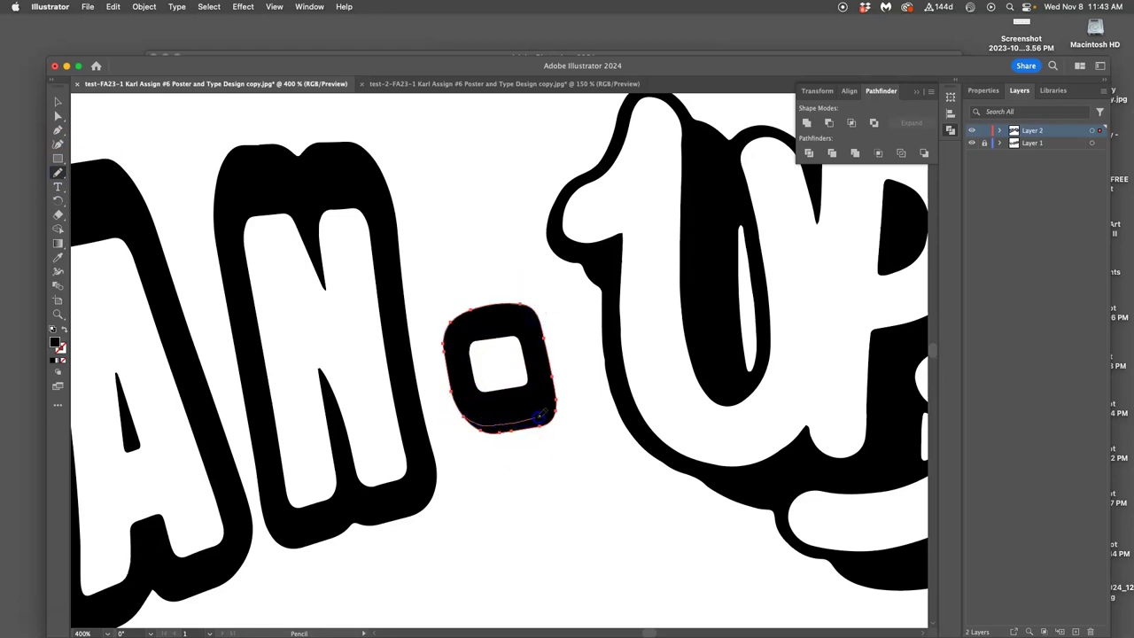
drag(555, 403, 552, 400)
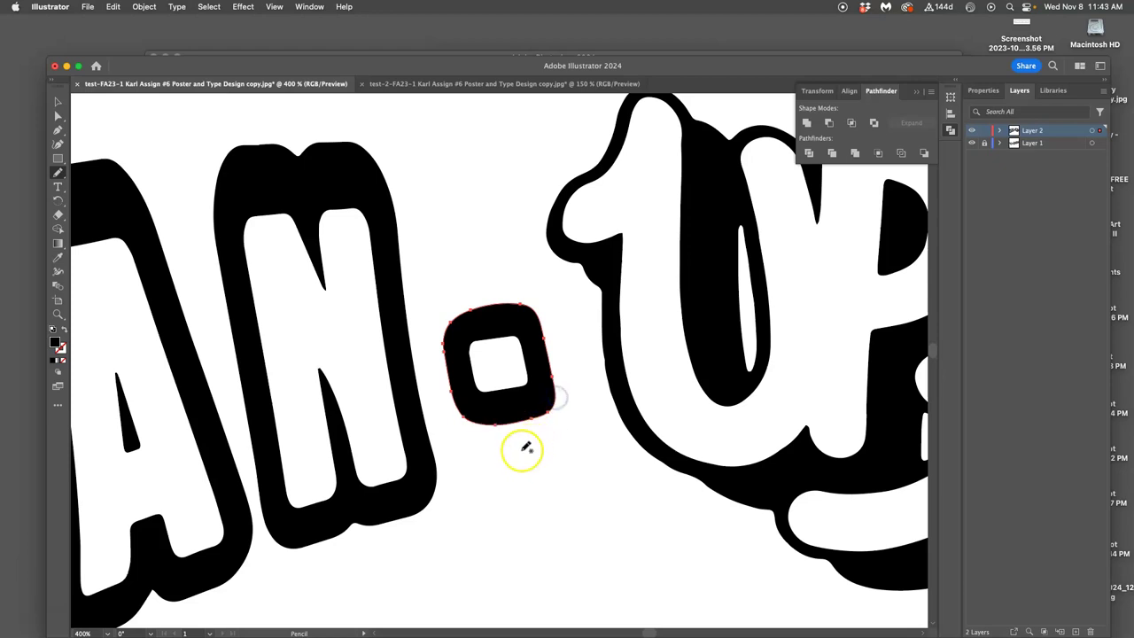
- Stretch the hyphen wider to the right and smooth its lower-right edge
click(57, 115)
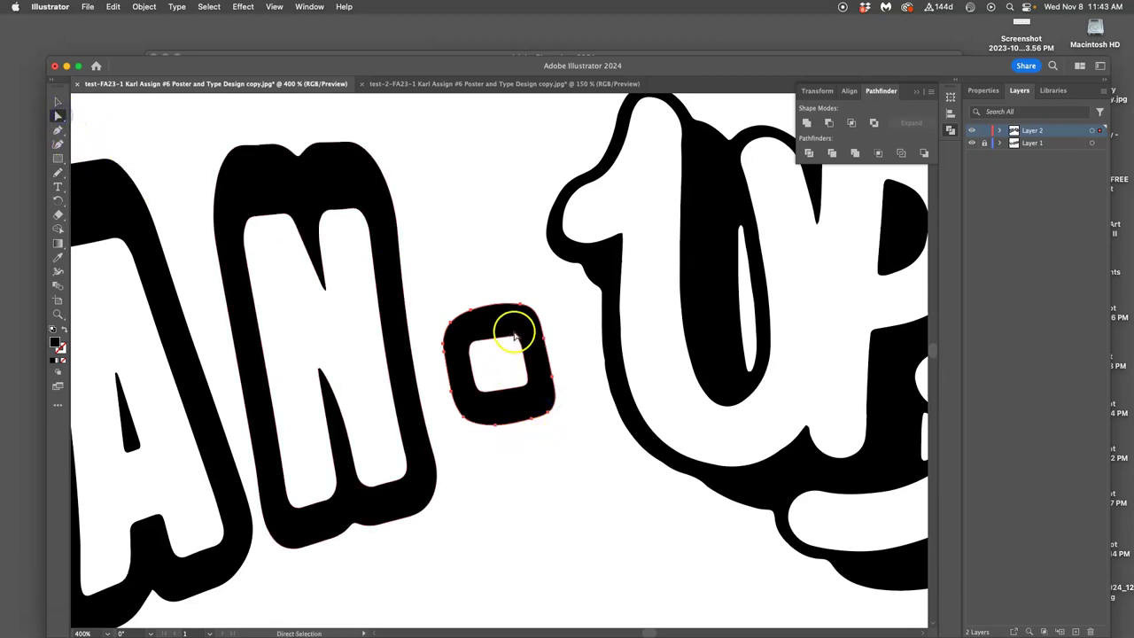
click(58, 101)
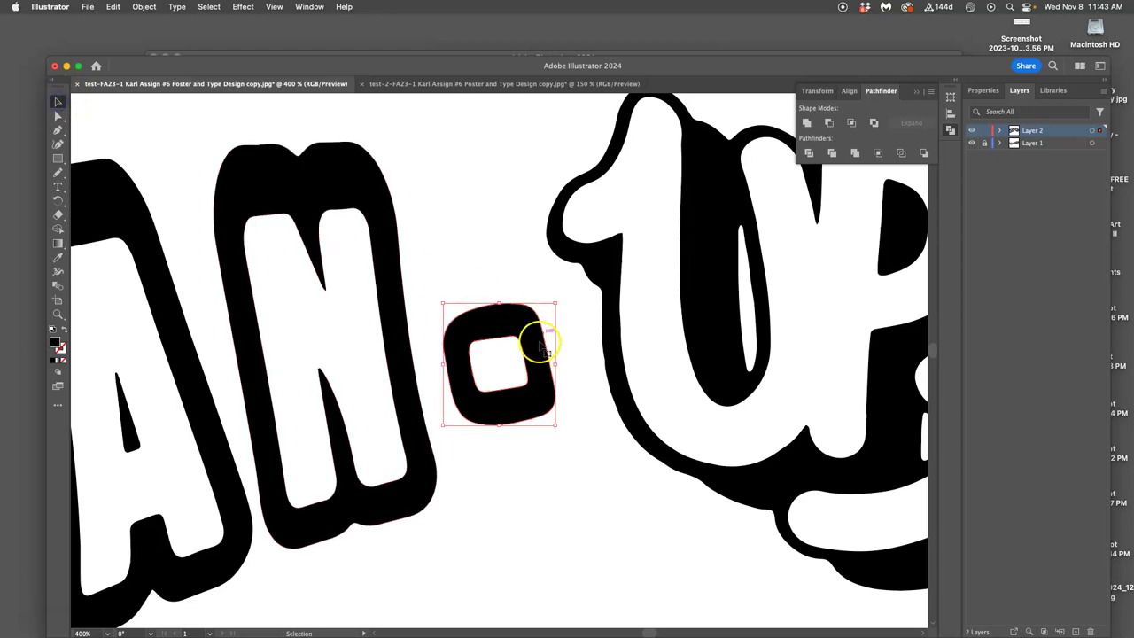
drag(556, 364, 588, 350)
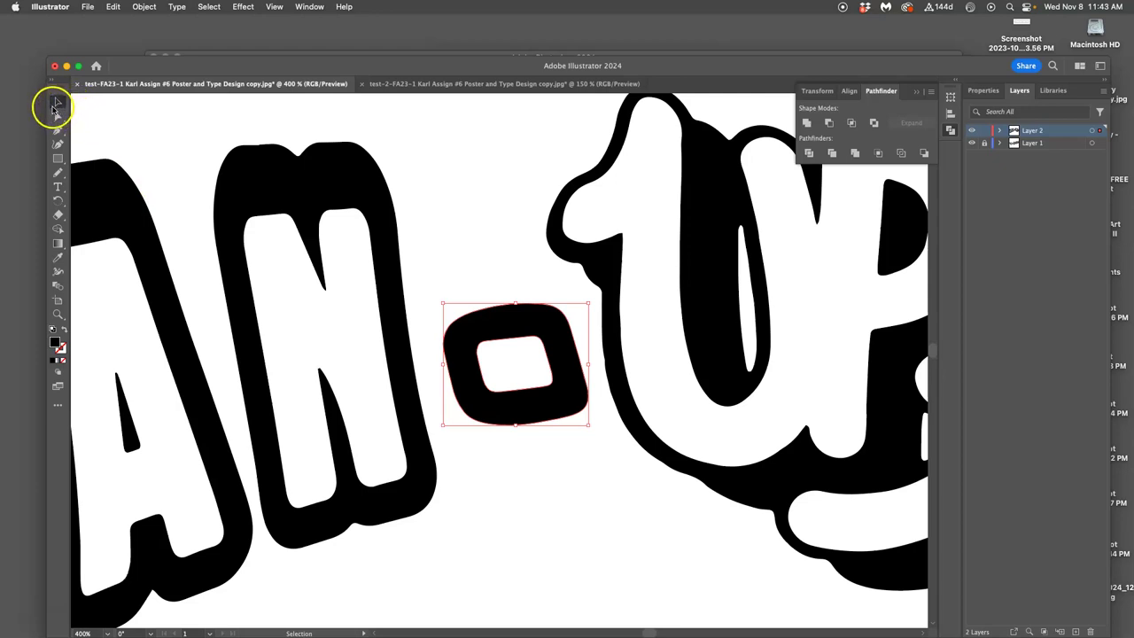
click(57, 116)
click(491, 364)
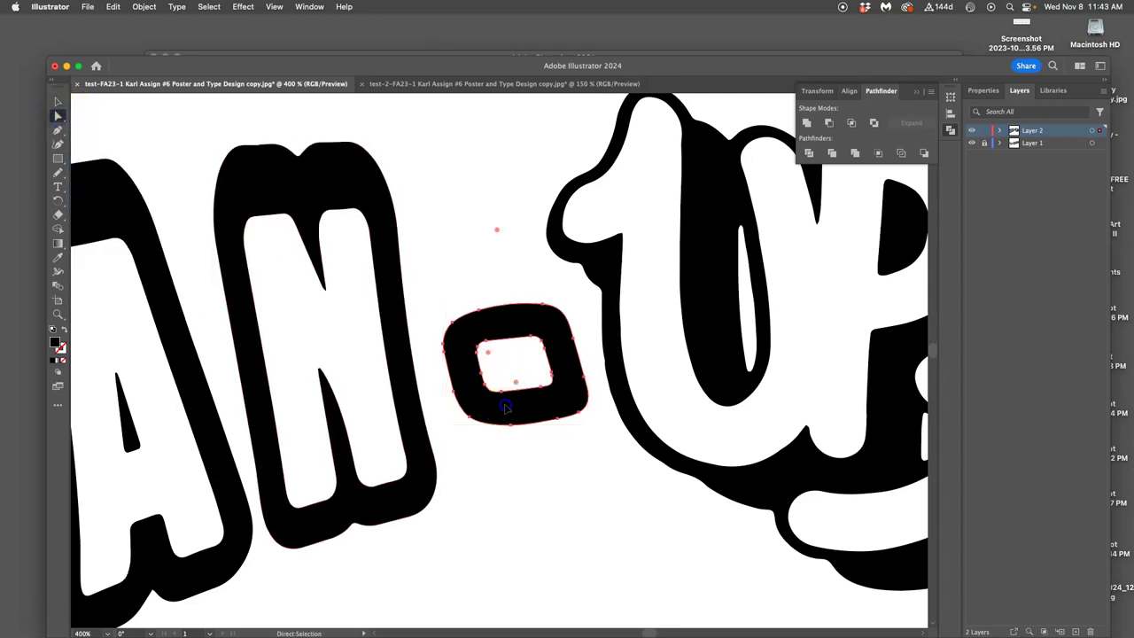
shift+click(146, 235)
click(57, 175)
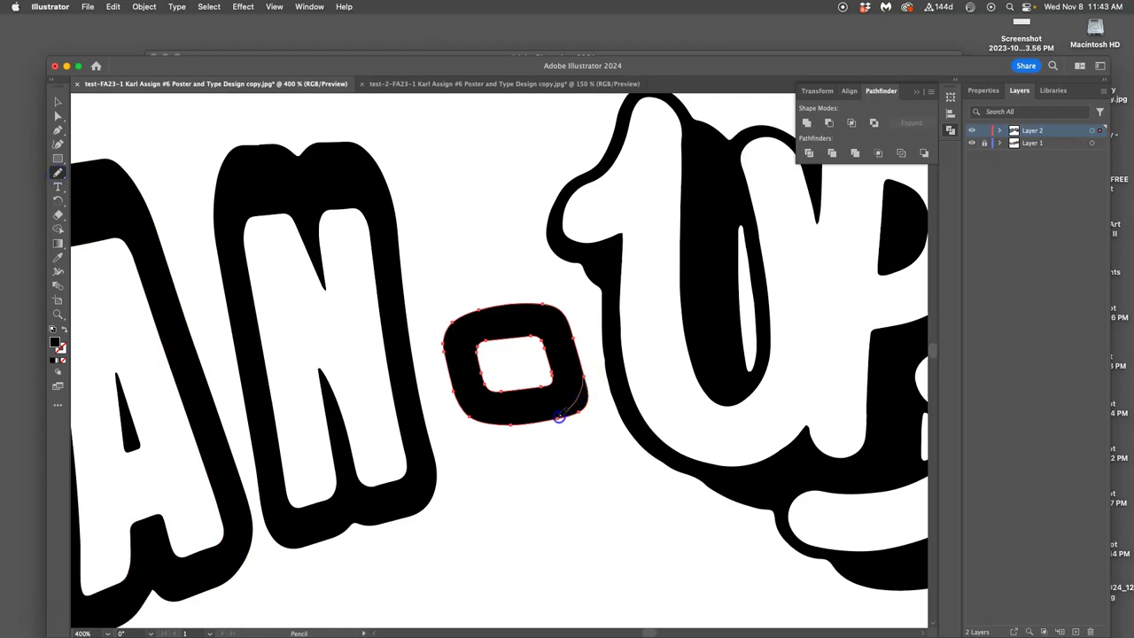
drag(548, 420, 542, 425)
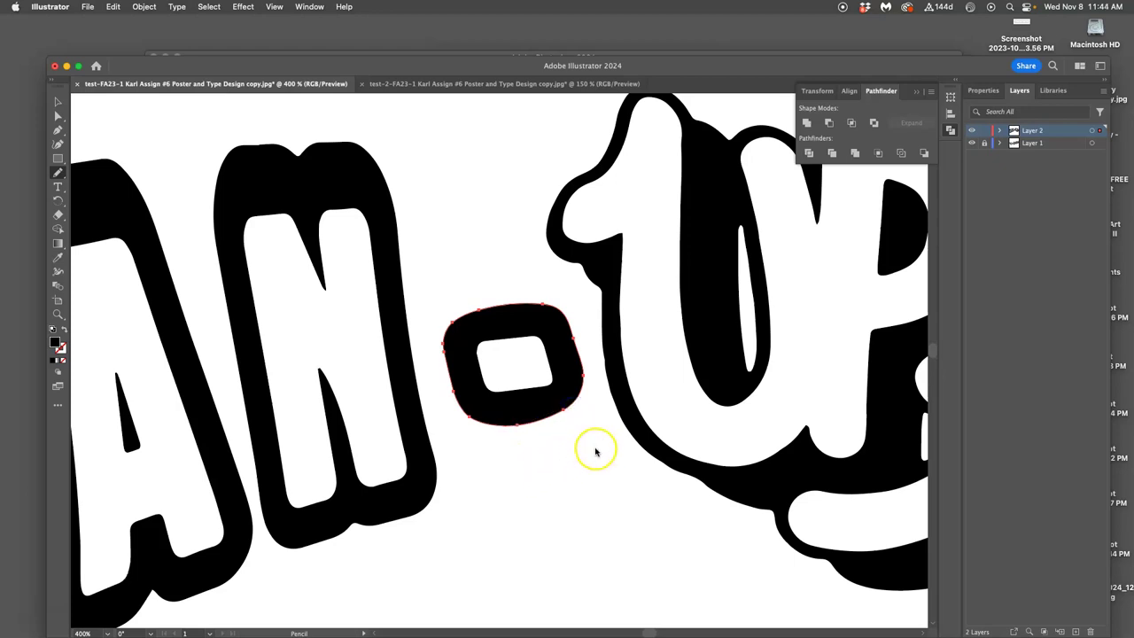
- Redraw the top edge of the hyphen's inner opening, deselect, and zoom out to the artboard
mouse_move(625, 443)
mouse_down()
mouse_move(468, 452)
mouse_move(446, 430)
mouse_up()
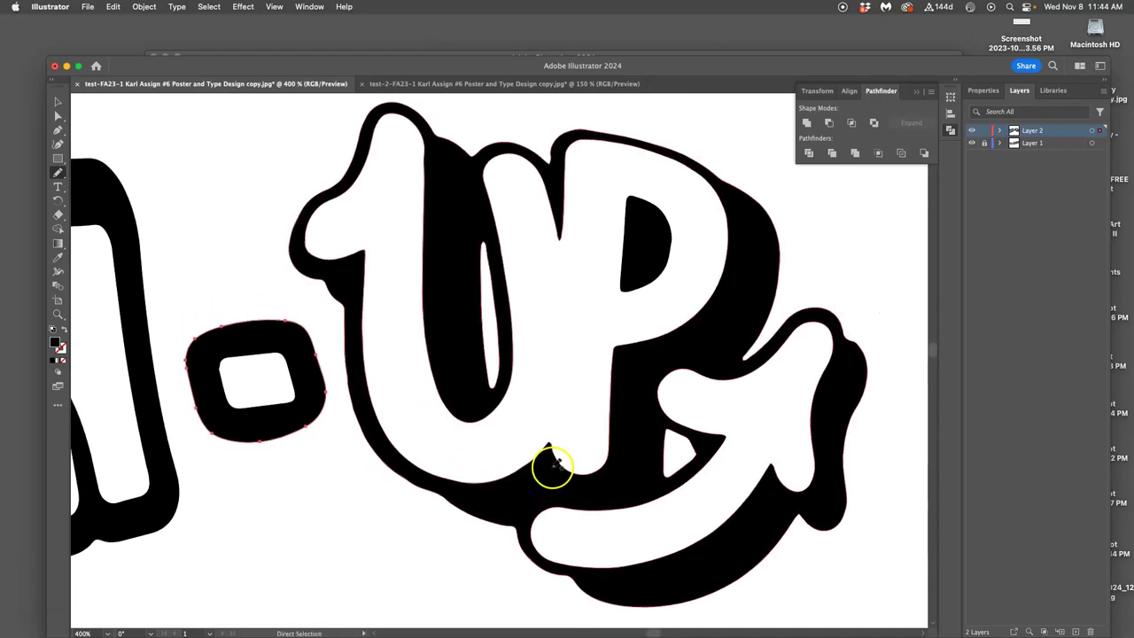
key(super+minus)
key(super+minus)
key(super+minus)
key(n)
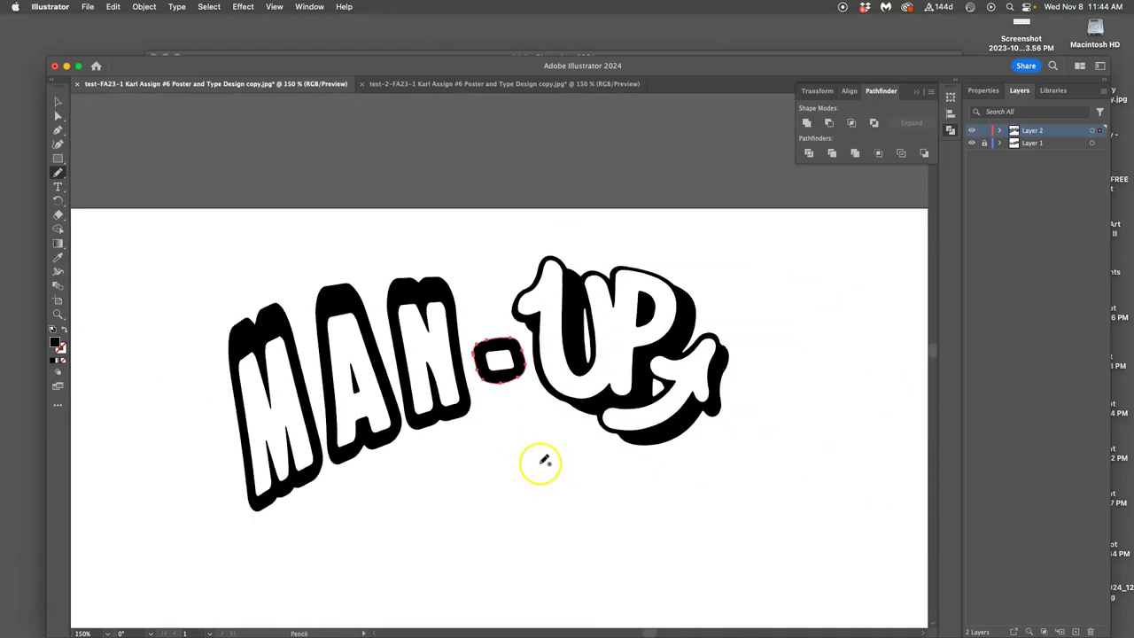
key(a)
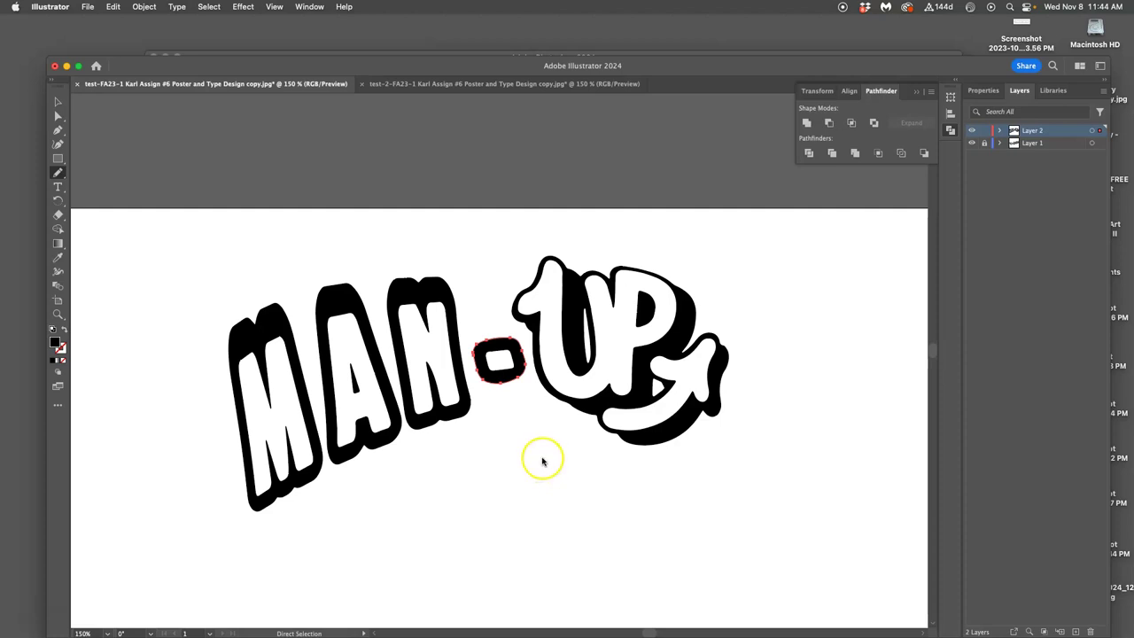
key(super+equal)
key(super+equal)
key(super+equal)
key(super+equal)
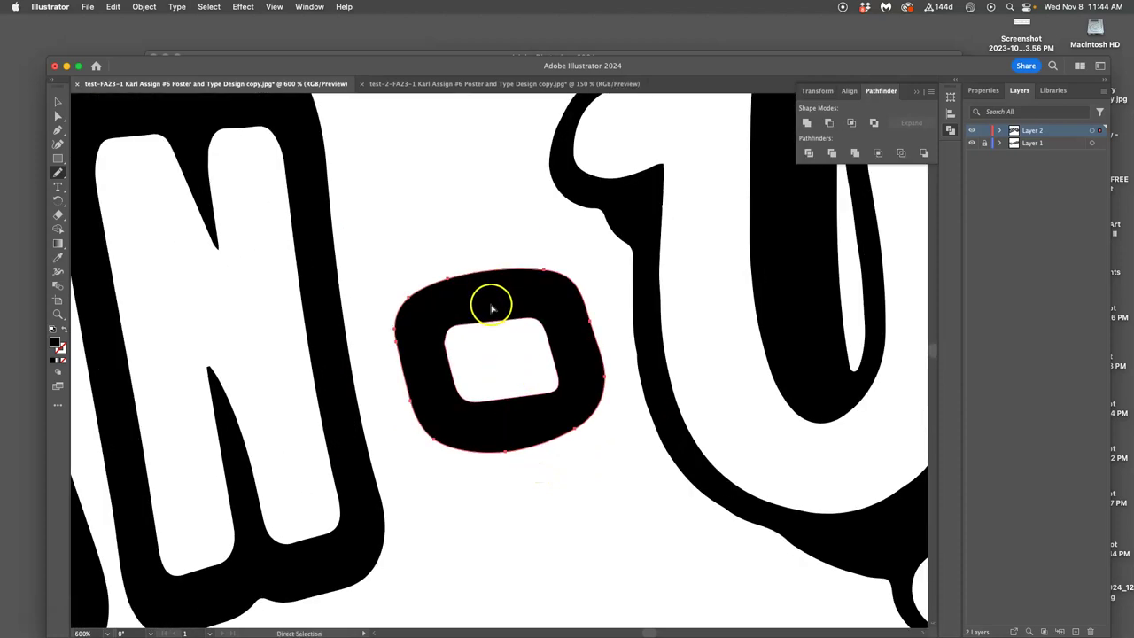
key(n)
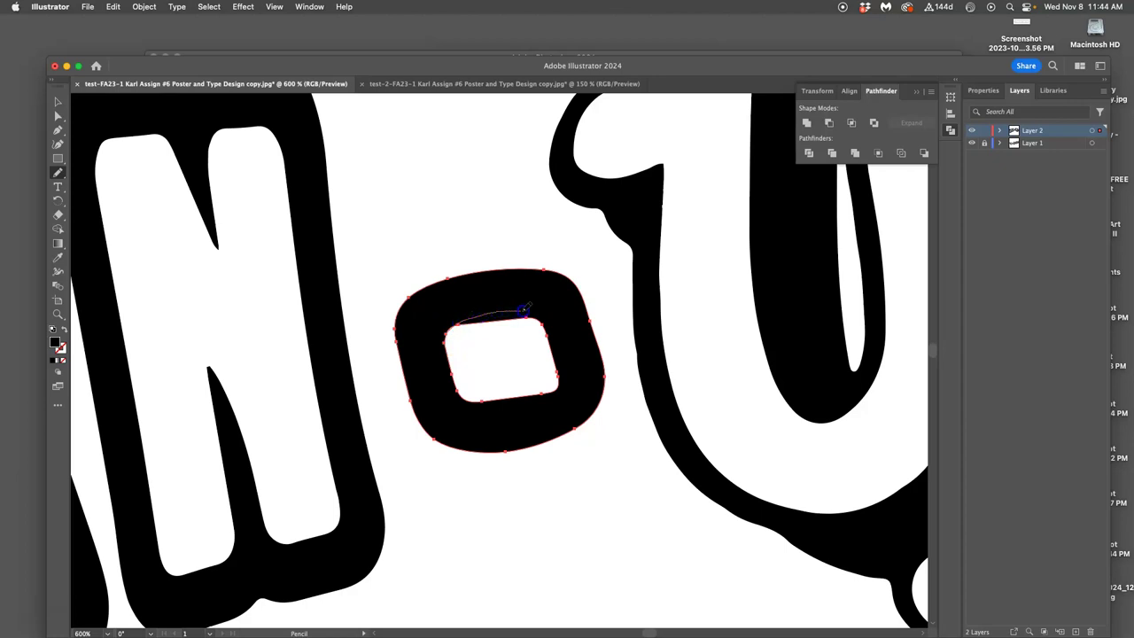
drag(542, 326, 543, 327)
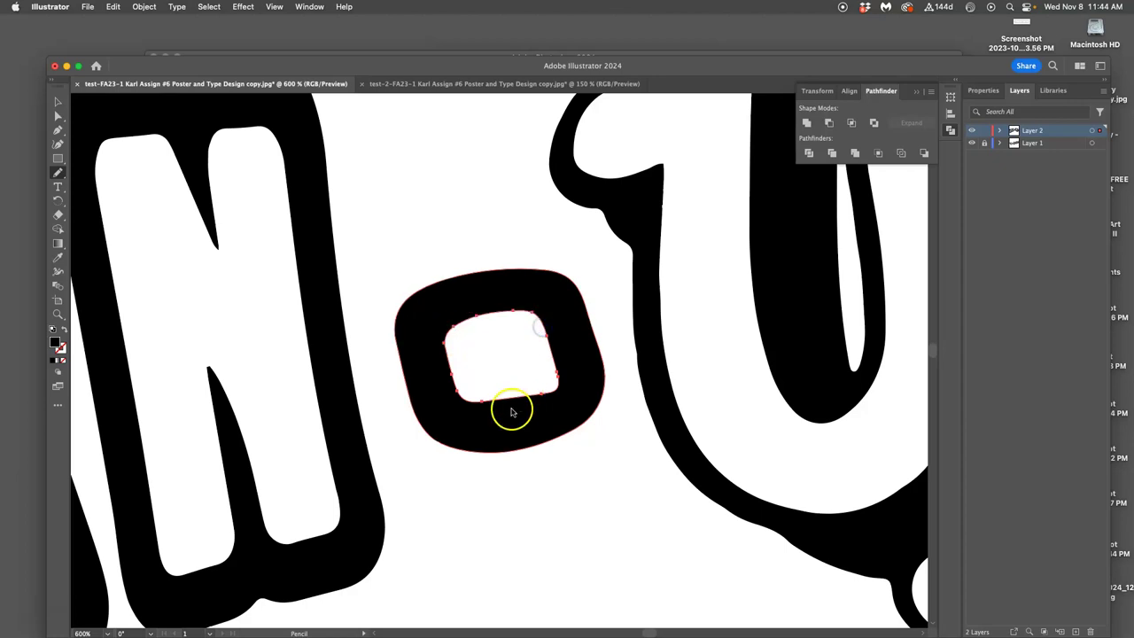
key(a)
click(576, 503)
key(n)
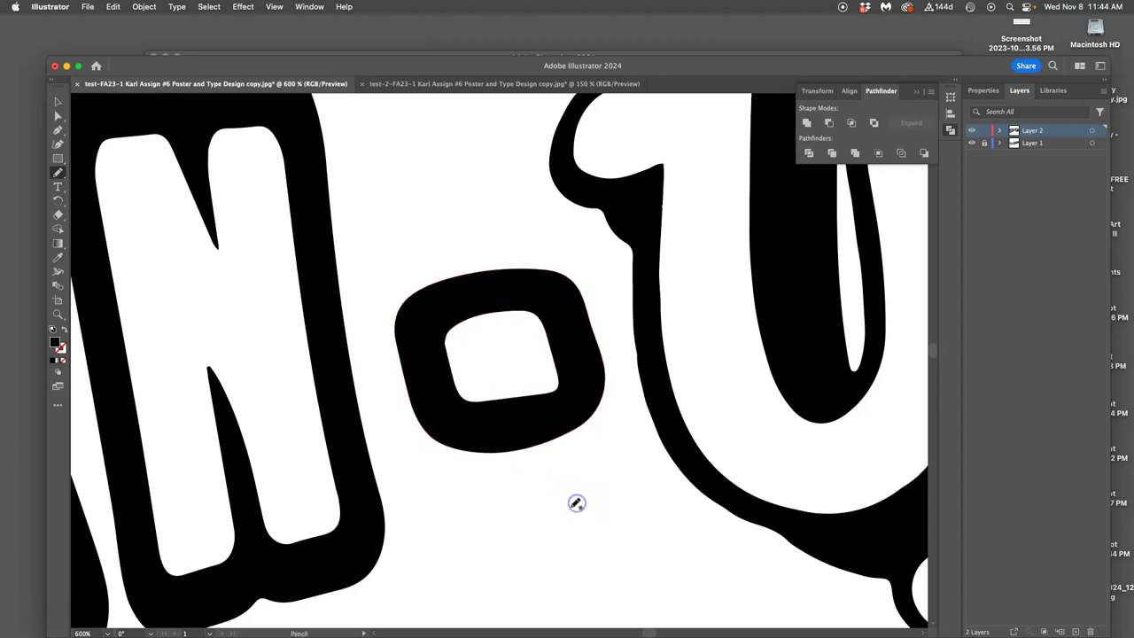
key(super+1)
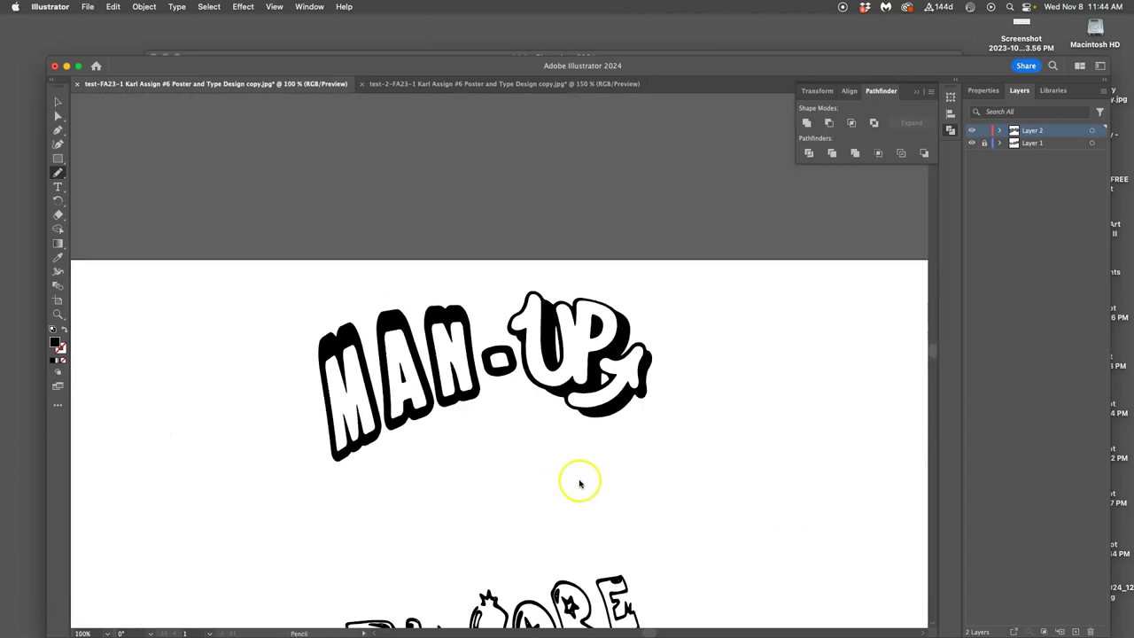
key(super+minus)
key(super+minus)
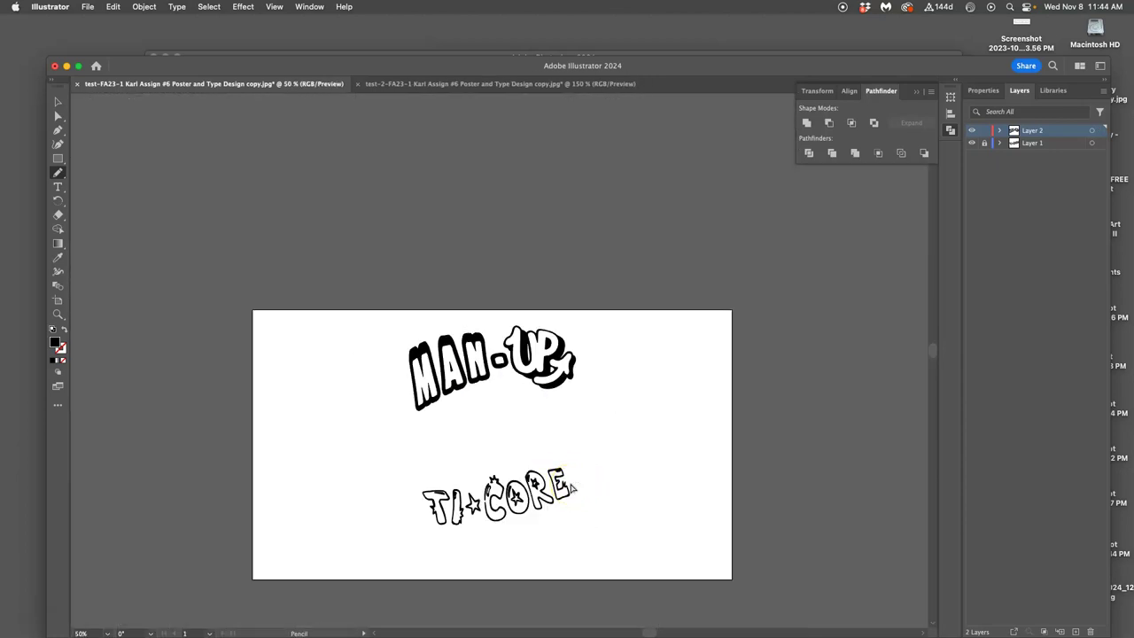
- Save the artwork to the Desktop as an Illustrator (.ai) file
click(88, 7)
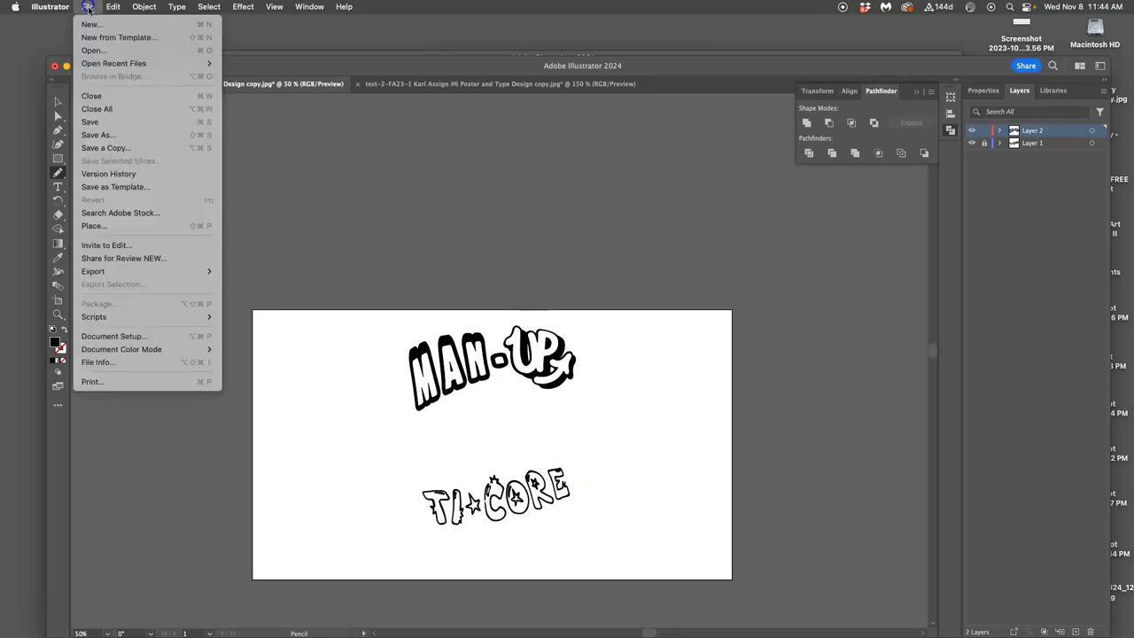
click(100, 137)
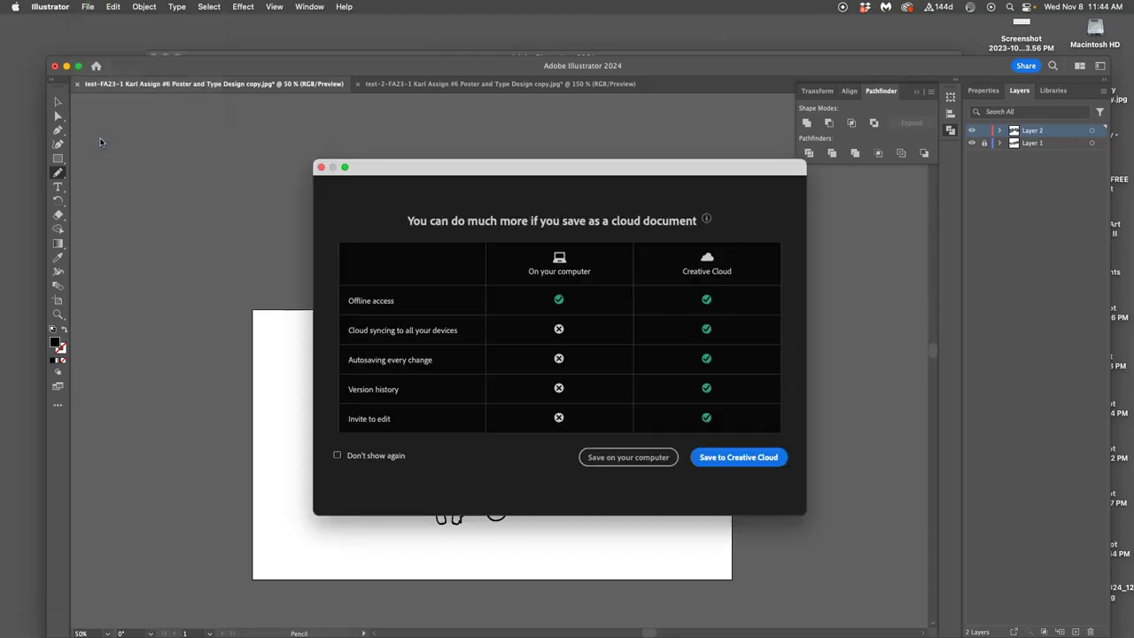
click(627, 457)
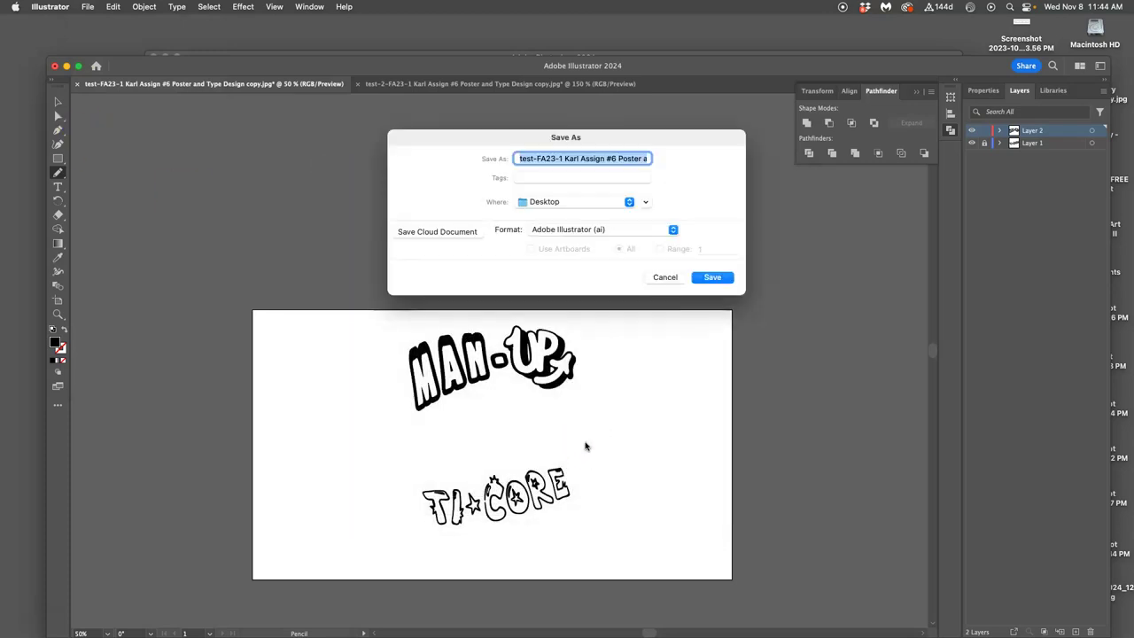
click(711, 278)
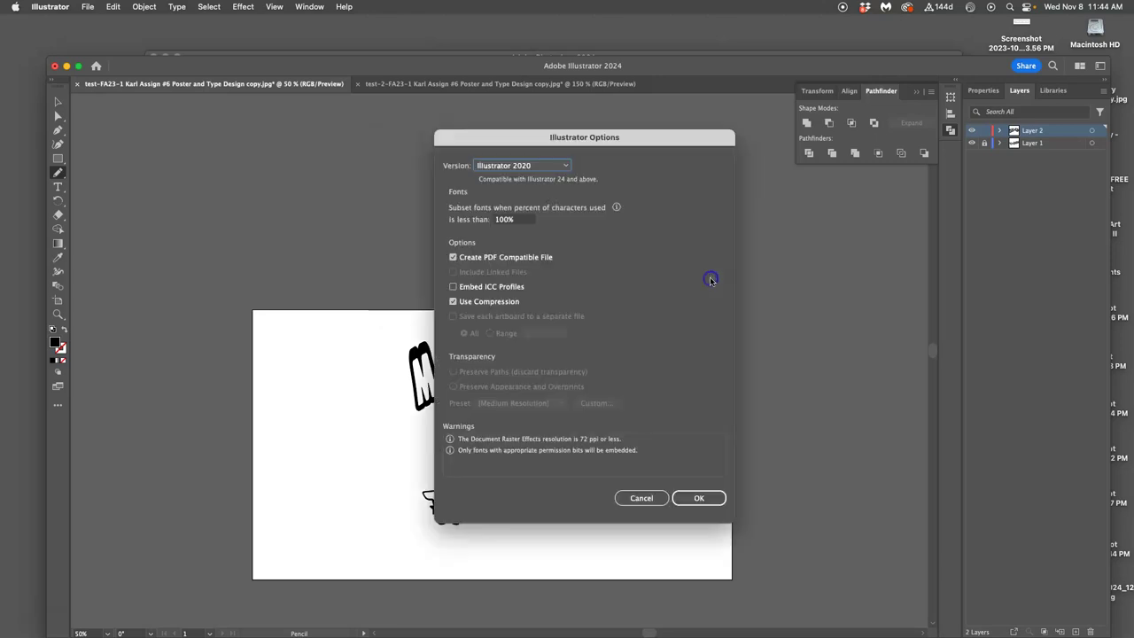
click(704, 497)
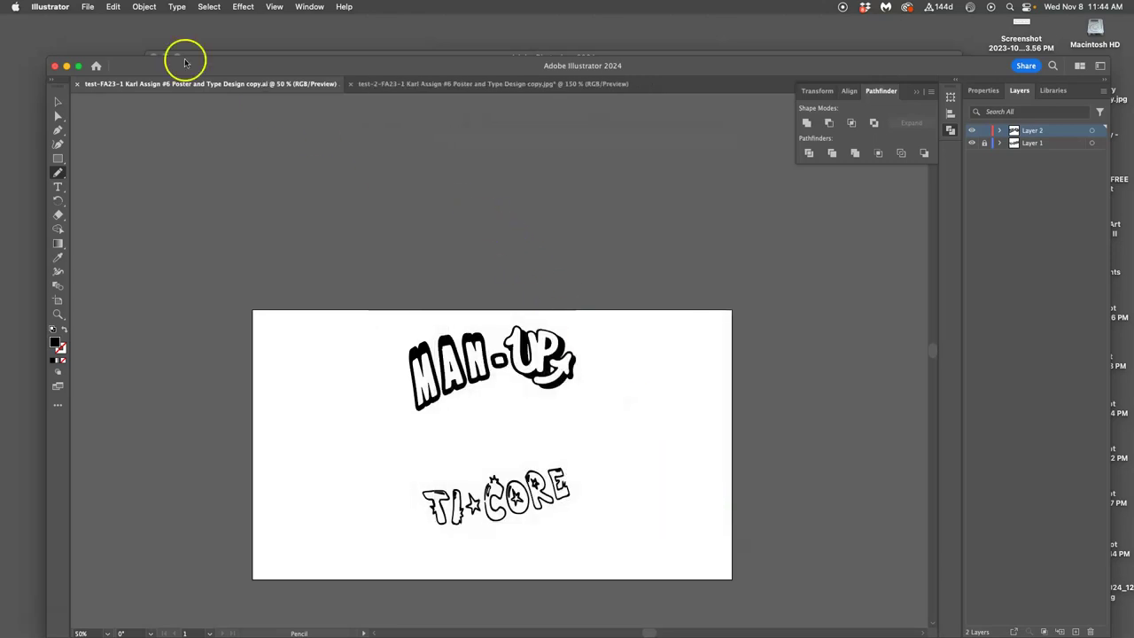
- Save another copy of the artwork in SVG format
click(89, 7)
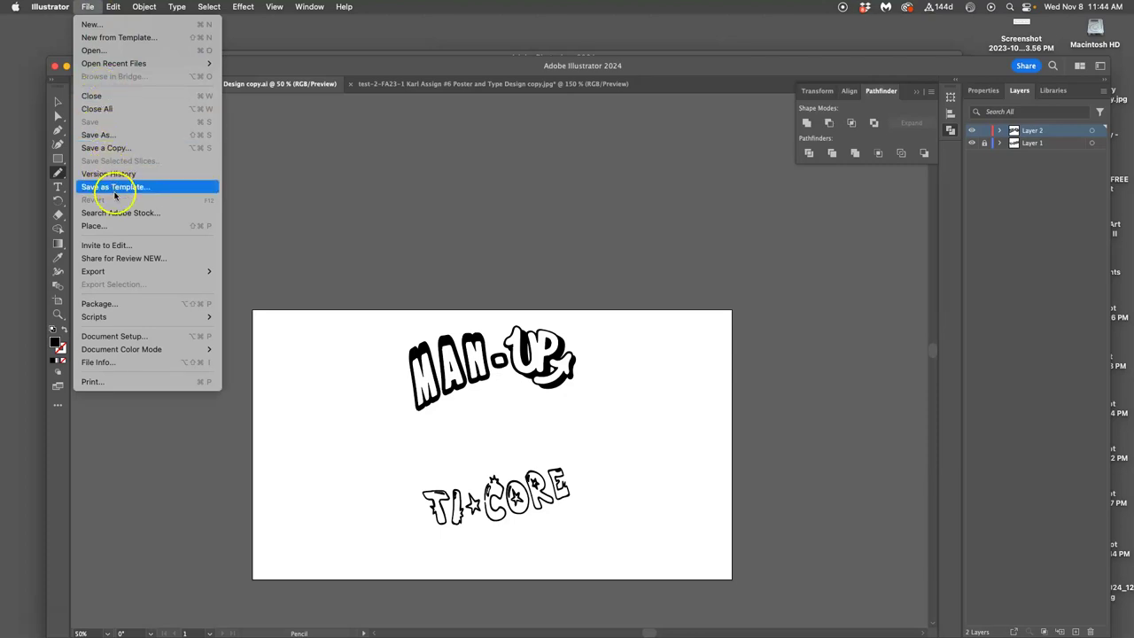
click(100, 135)
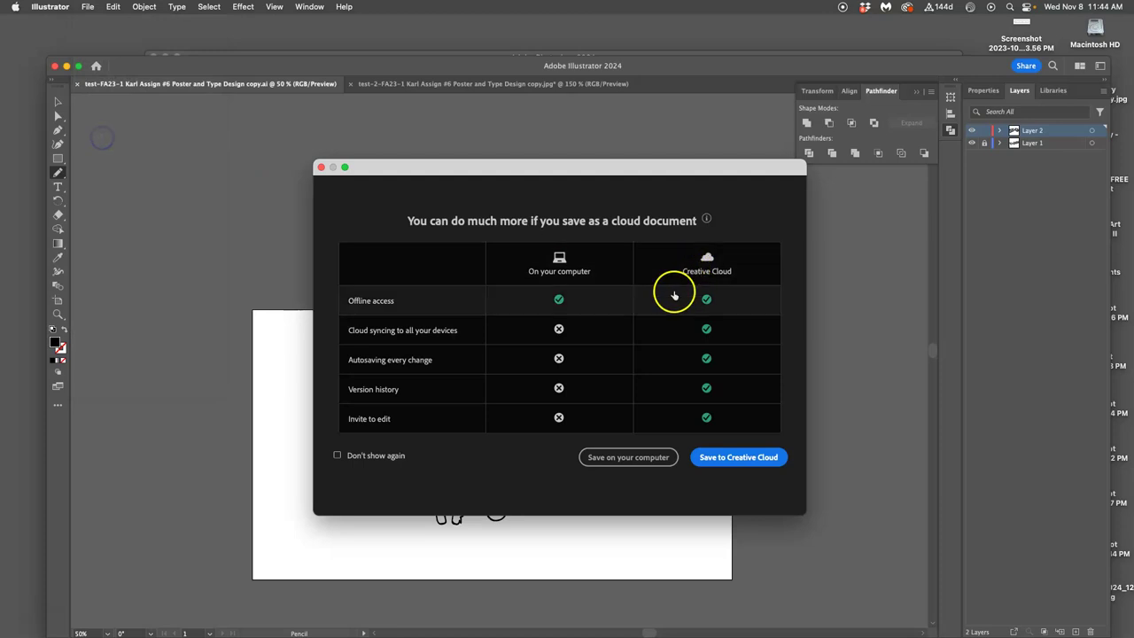
click(620, 457)
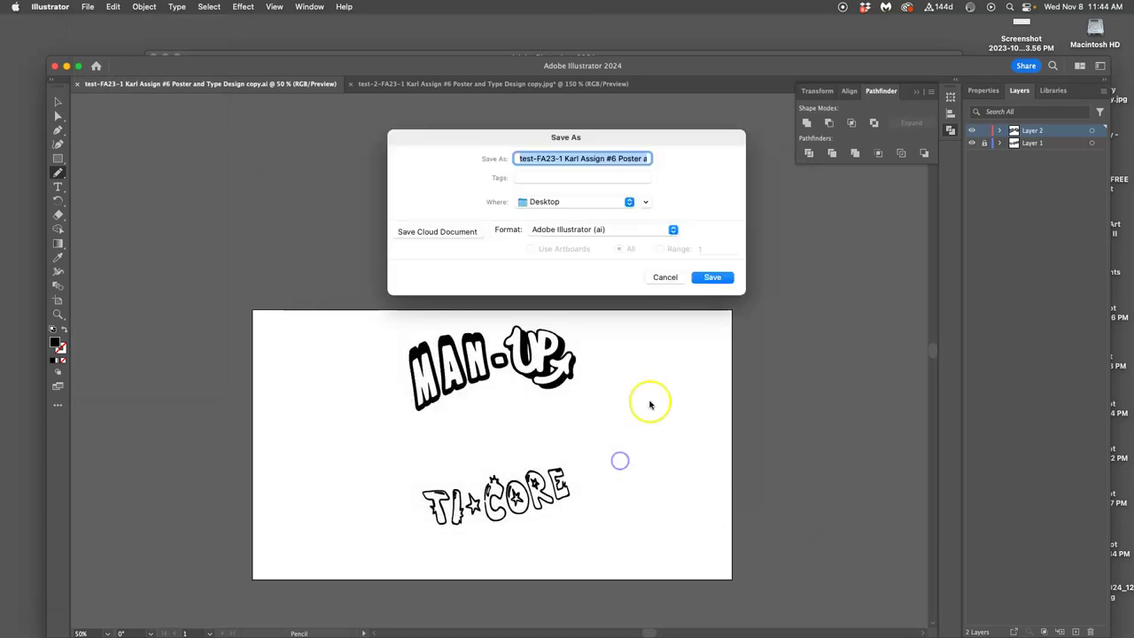
click(631, 232)
click(618, 247)
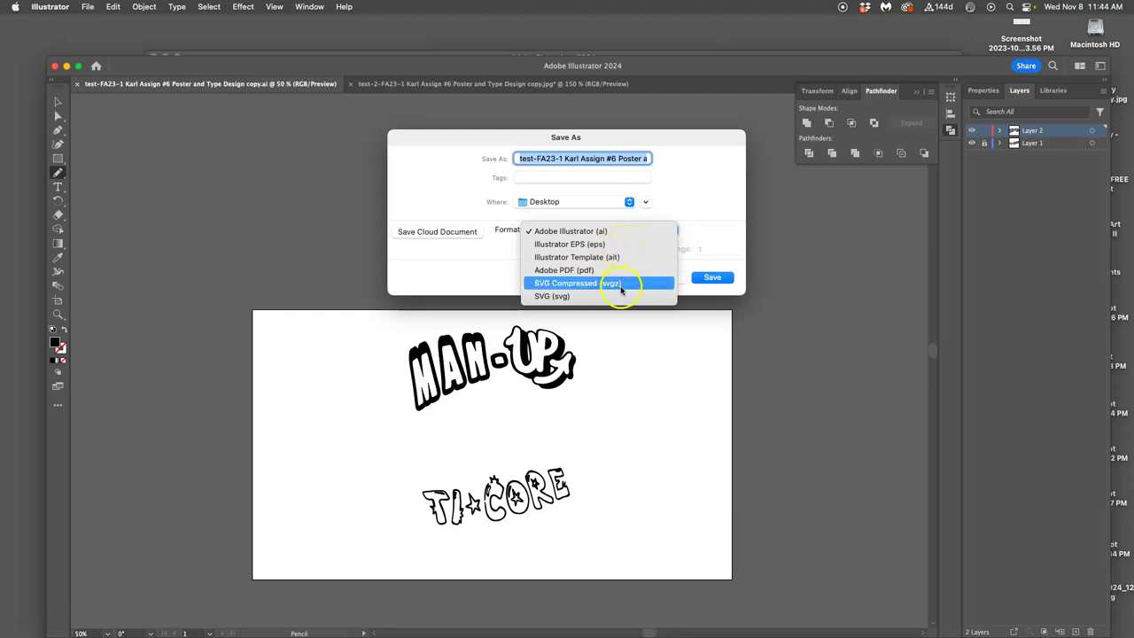
click(564, 298)
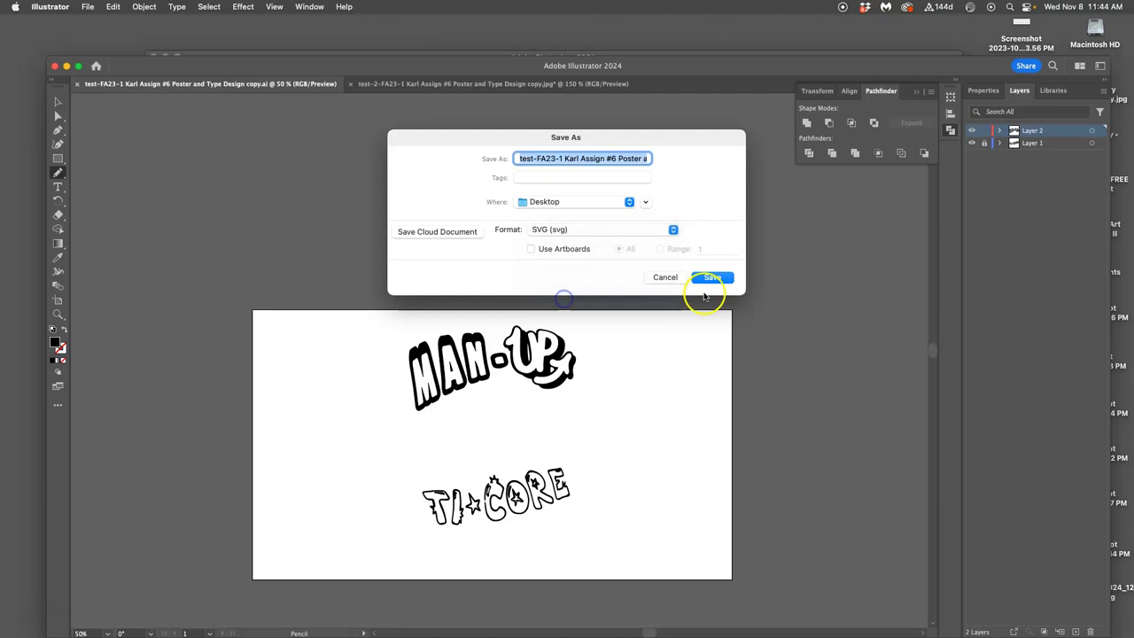
click(708, 280)
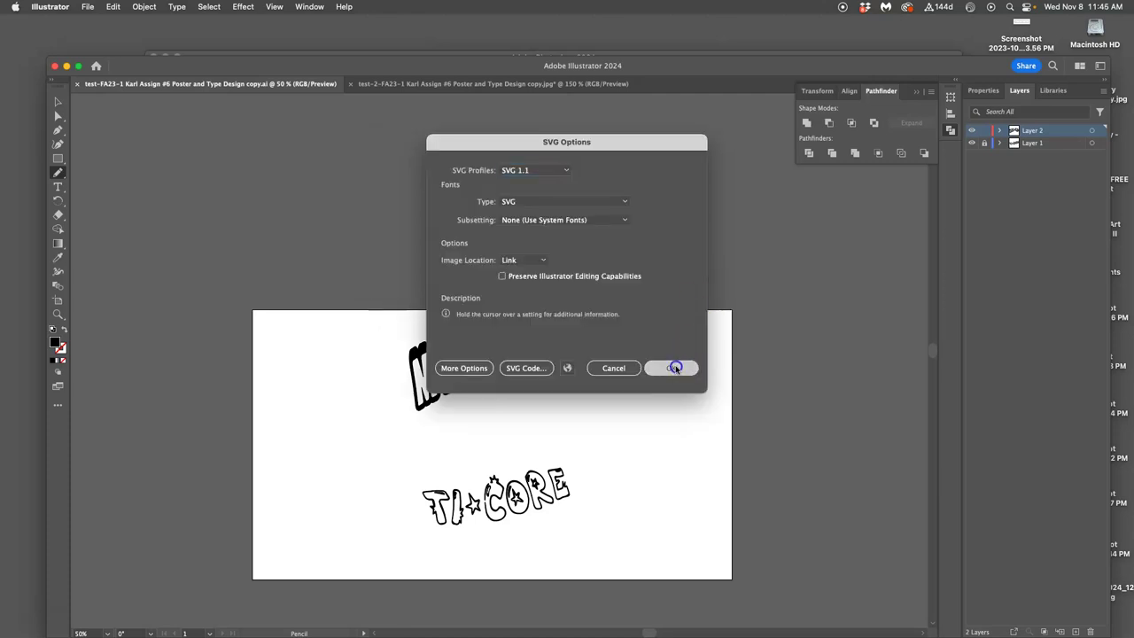
click(673, 366)
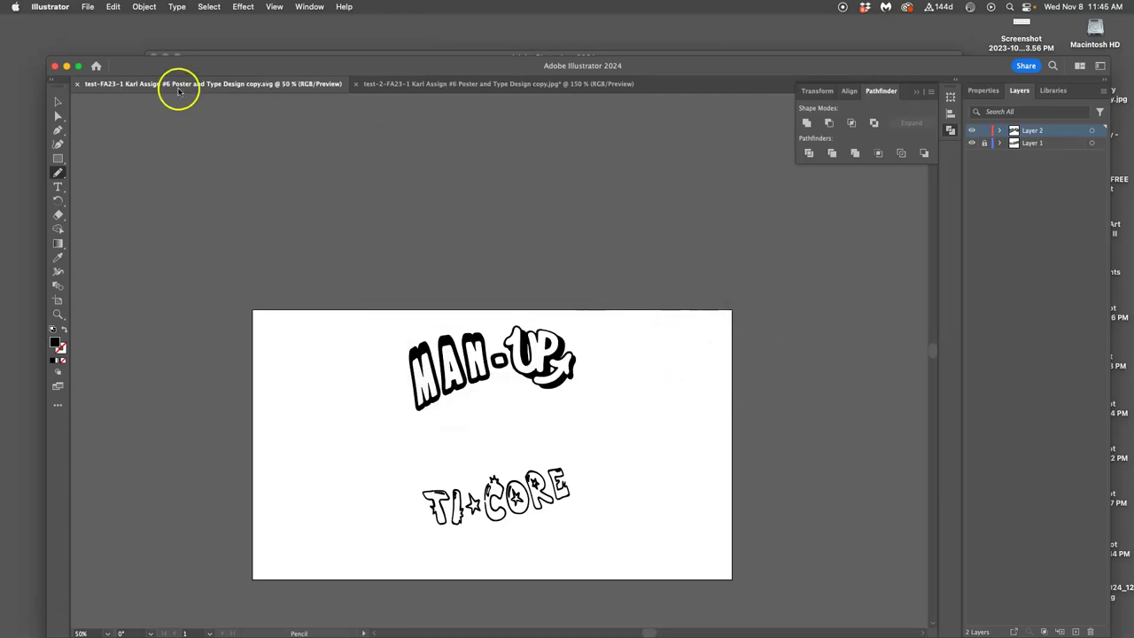
click(88, 6)
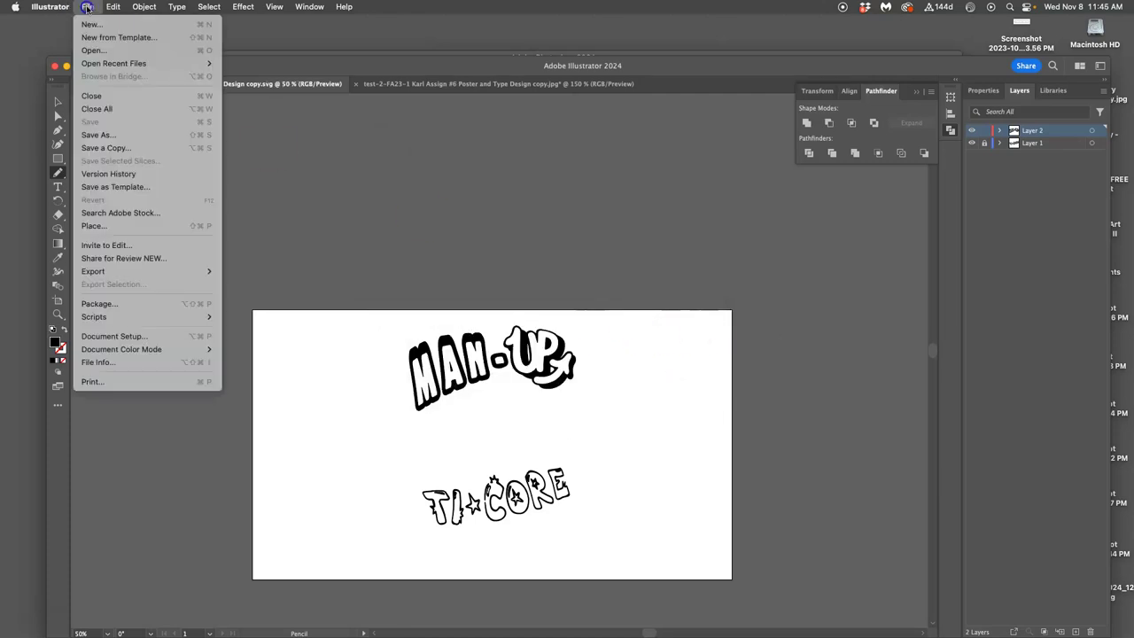
click(118, 138)
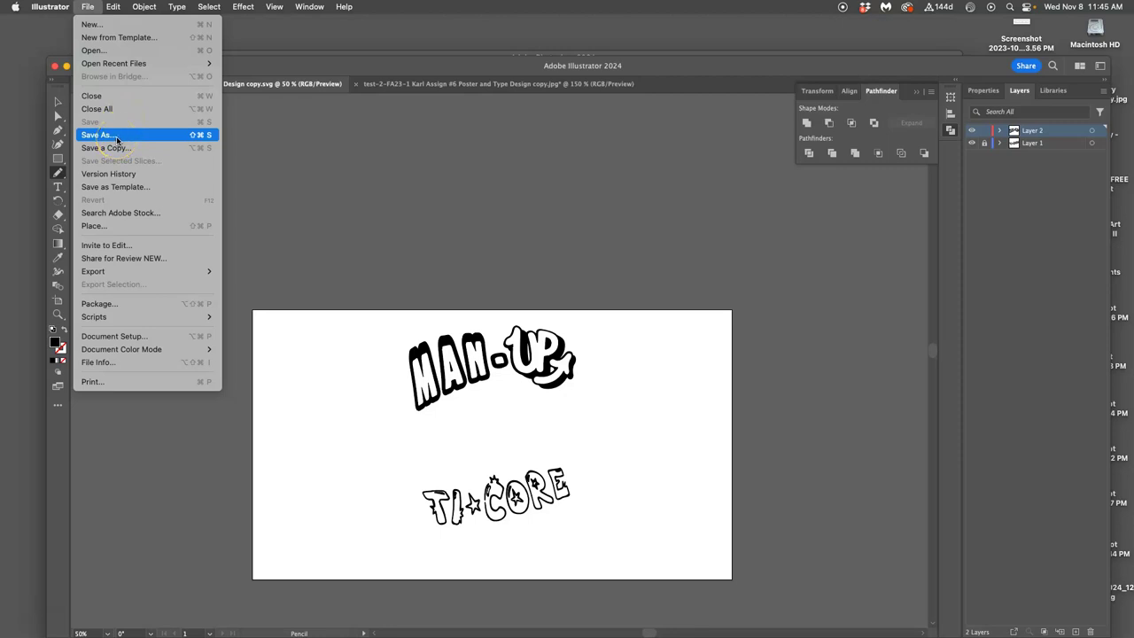
click(329, 139)
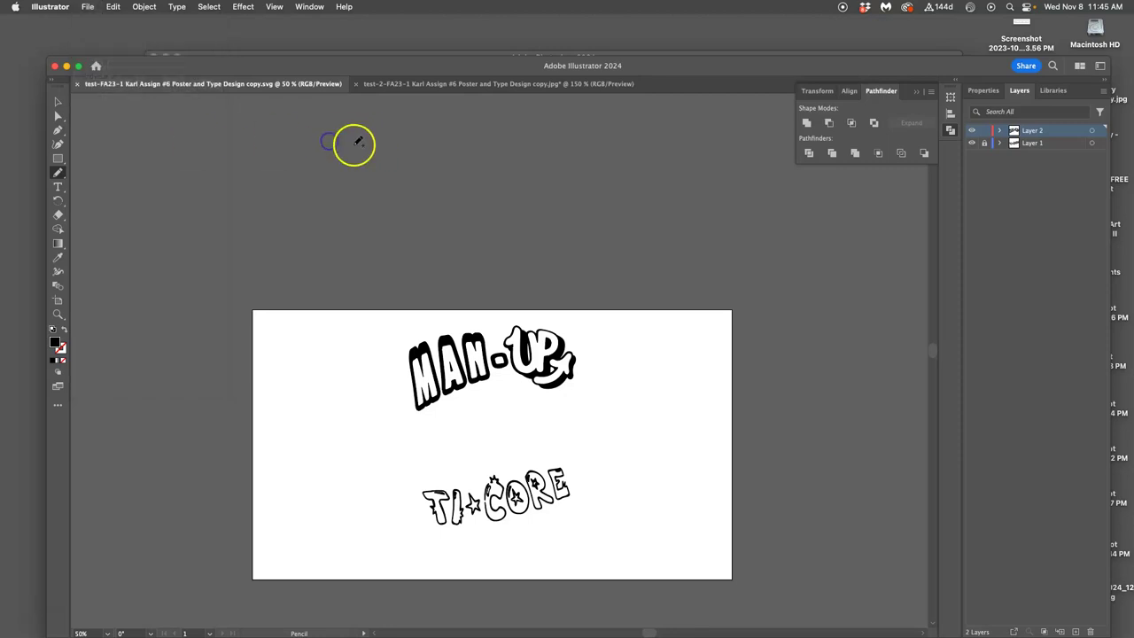
- Drag the Desktop SVG into the Photoshop poster, scale it to about 147%, and nudge it up
click(66, 65)
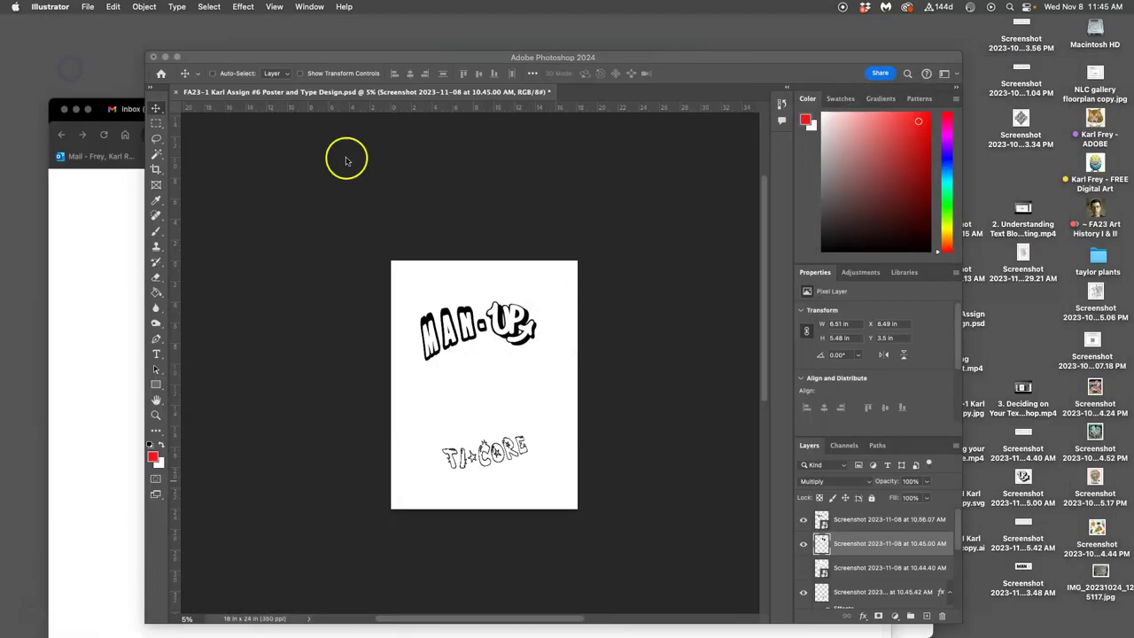
drag(611, 59, 558, 59)
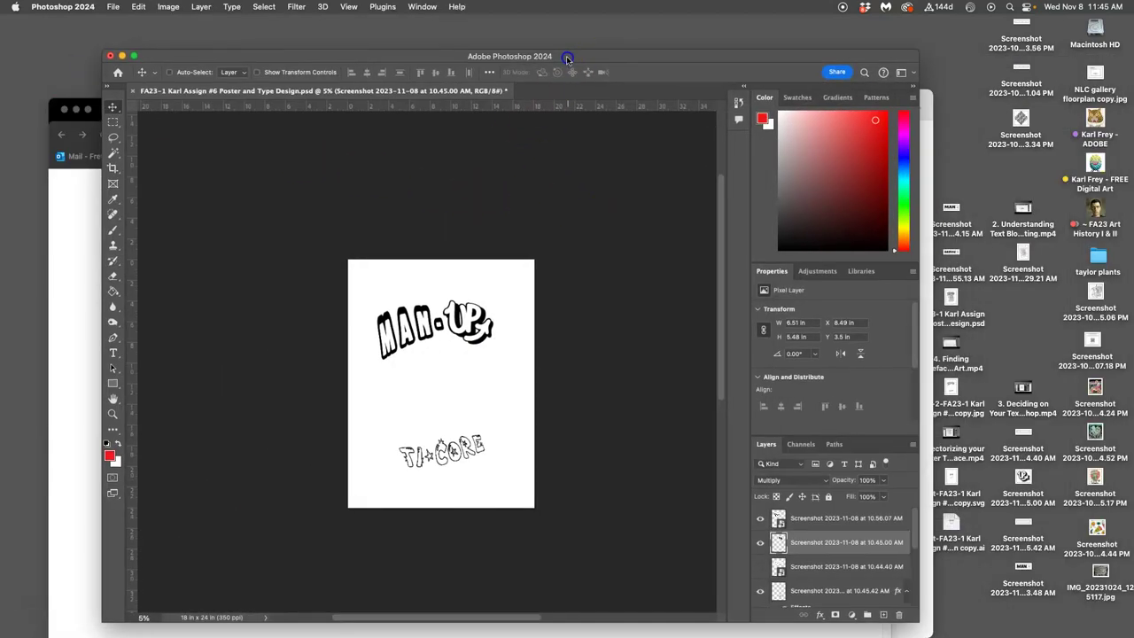
click(1002, 363)
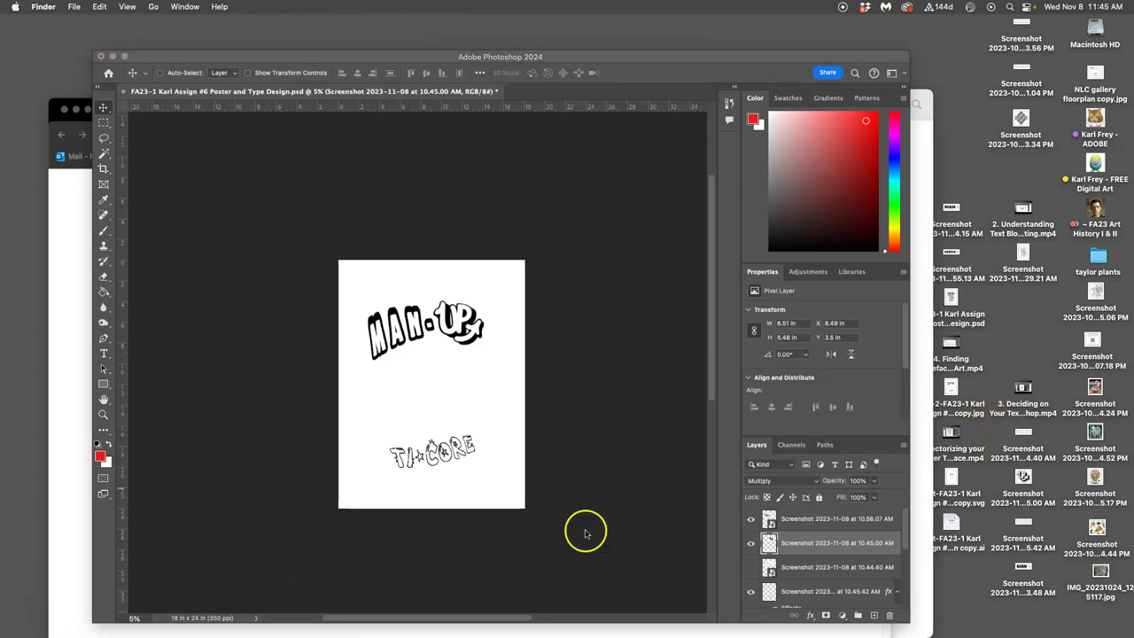
drag(952, 479, 430, 416)
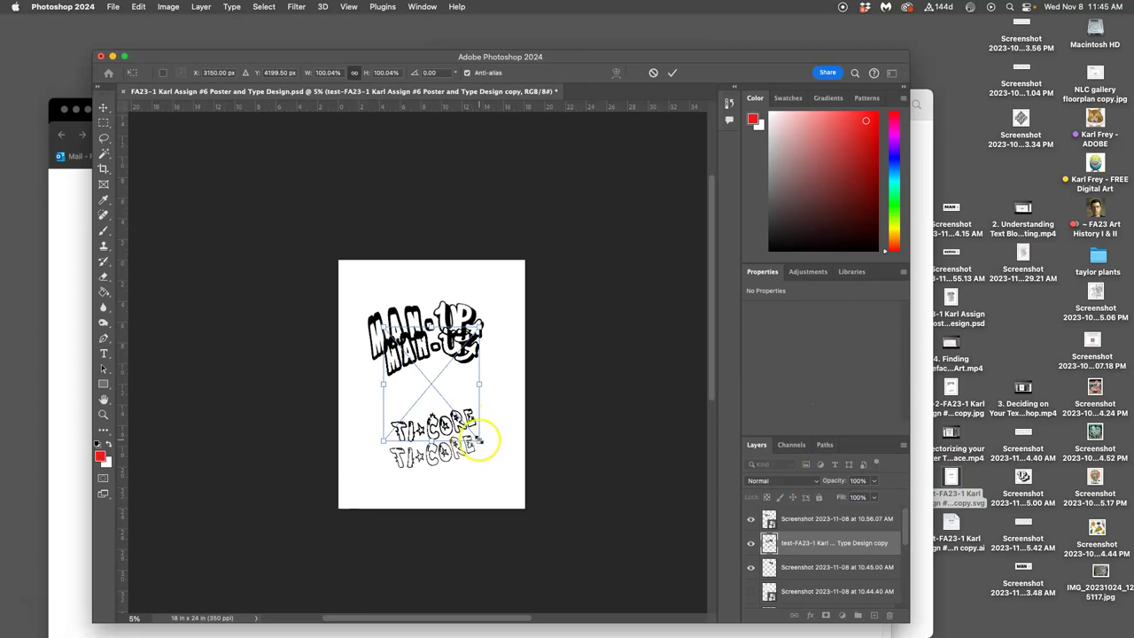
drag(479, 440, 503, 472)
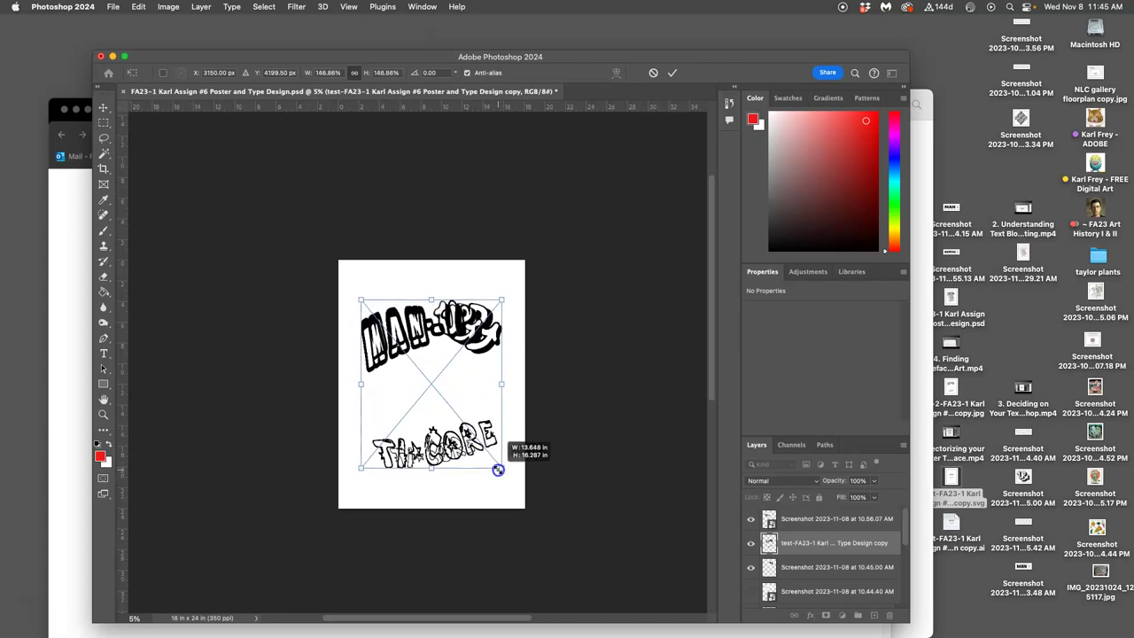
drag(503, 472, 498, 469)
drag(470, 420, 469, 411)
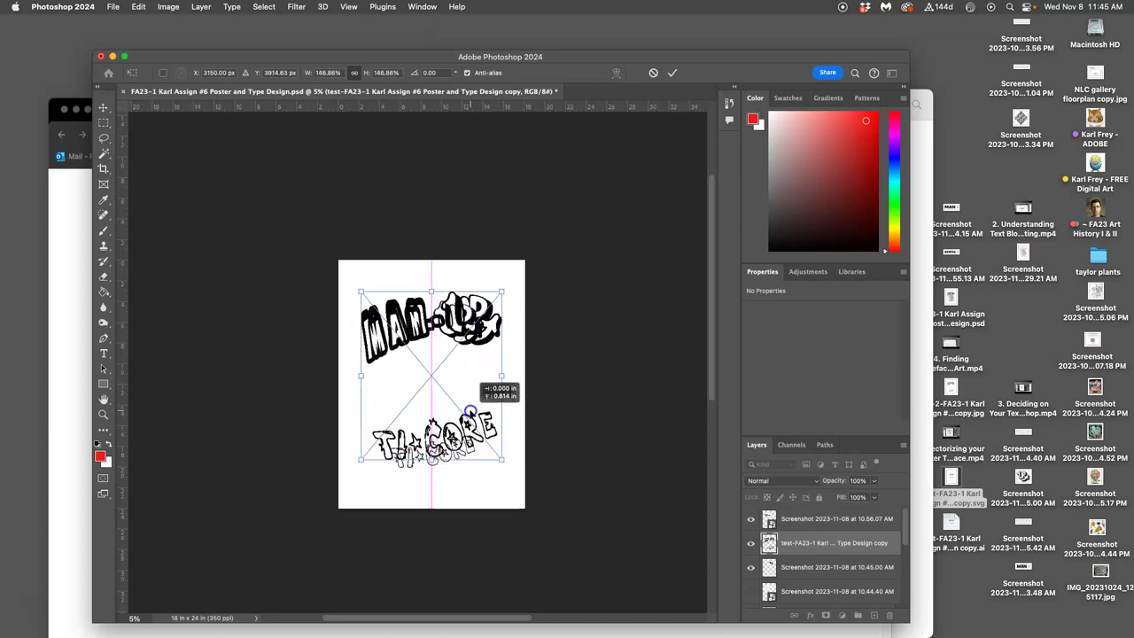
key(Return)
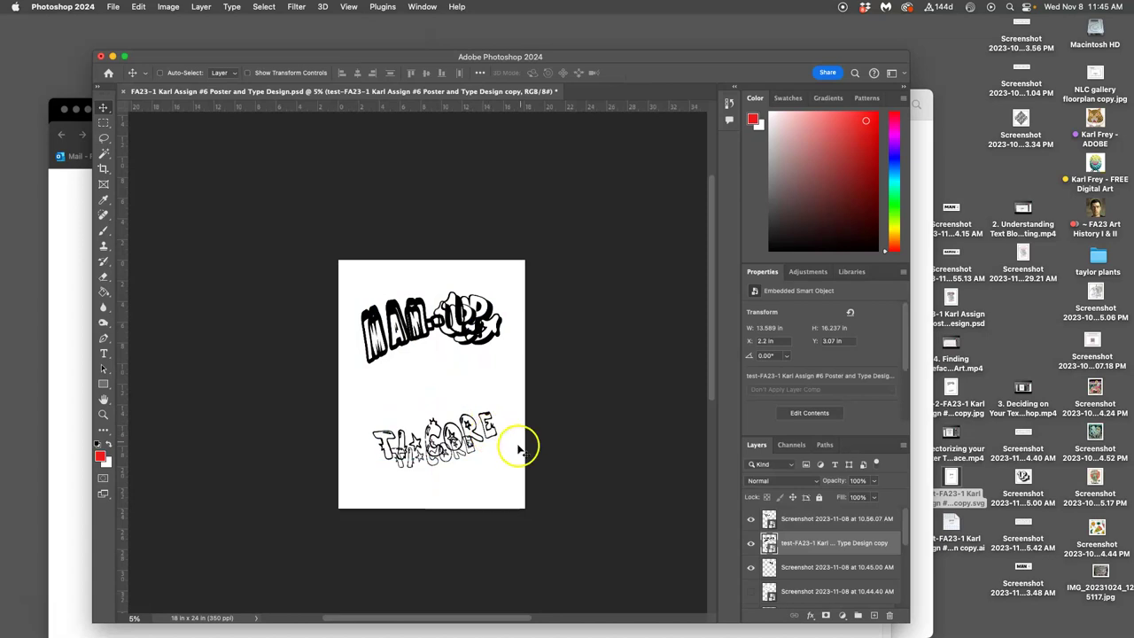
click(750, 566)
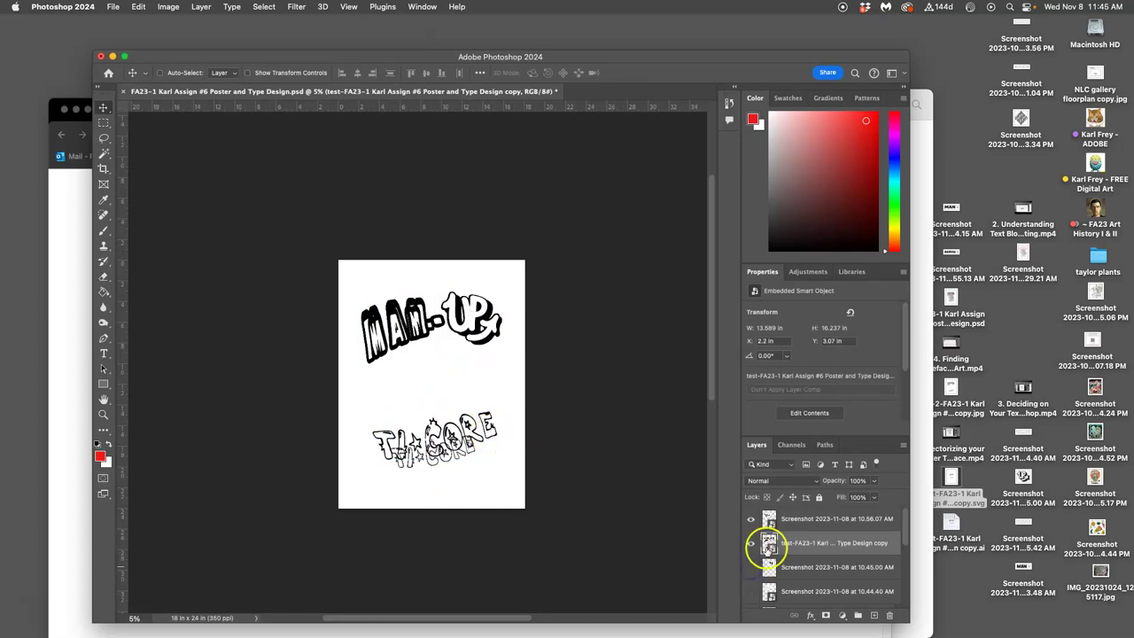
click(751, 522)
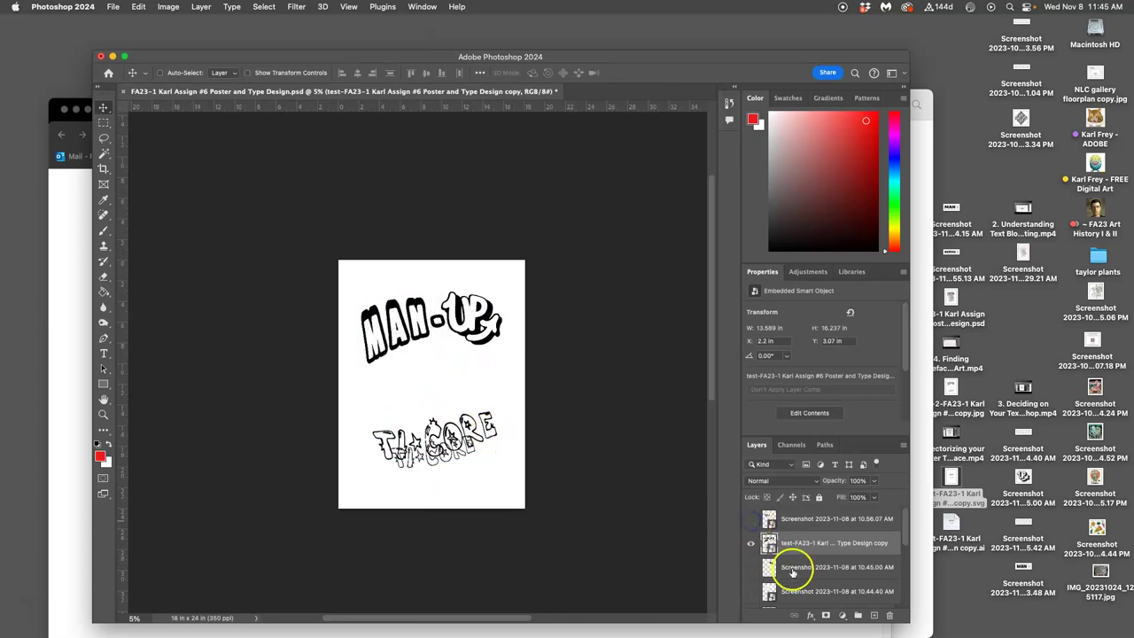
scroll(791, 567, down, 1)
scroll(791, 567, down, 4)
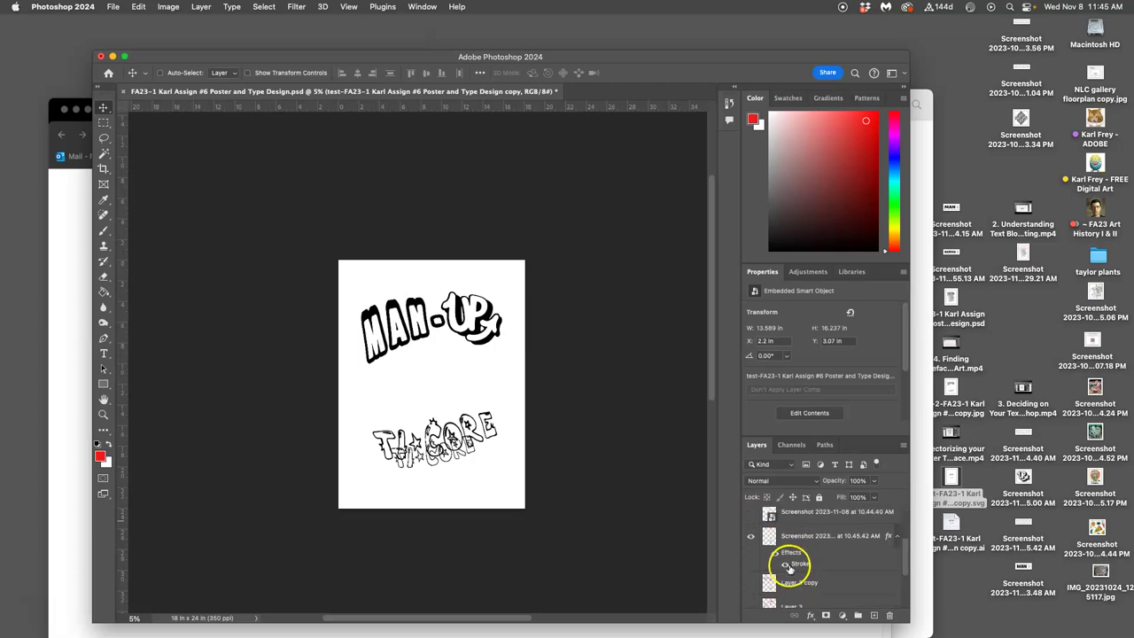
click(751, 535)
scroll(797, 555, down, 4)
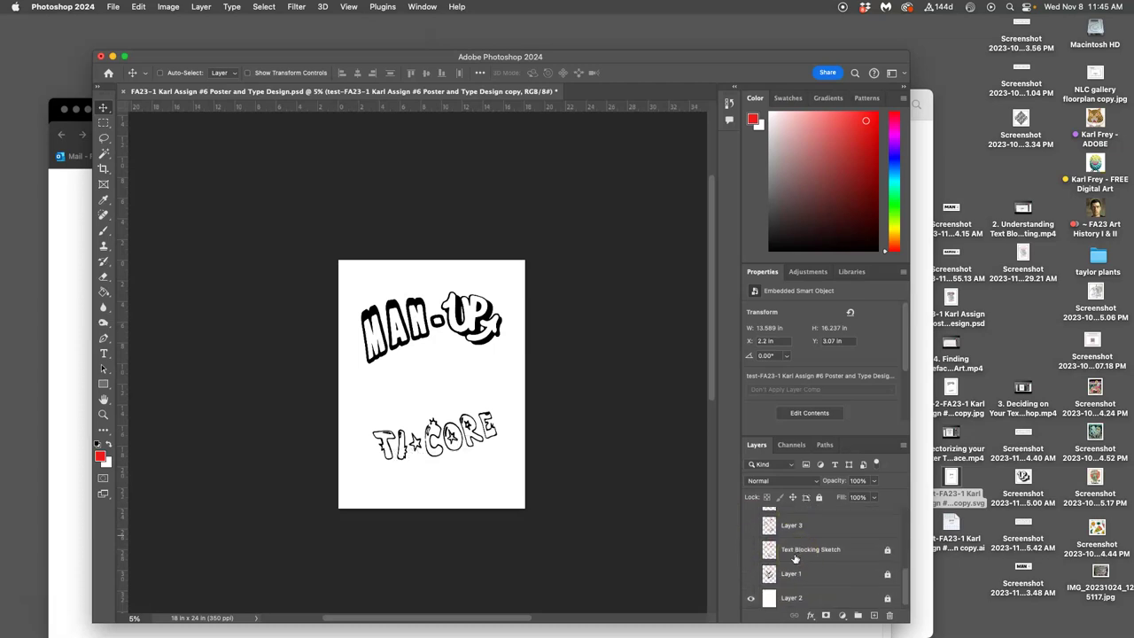
click(751, 575)
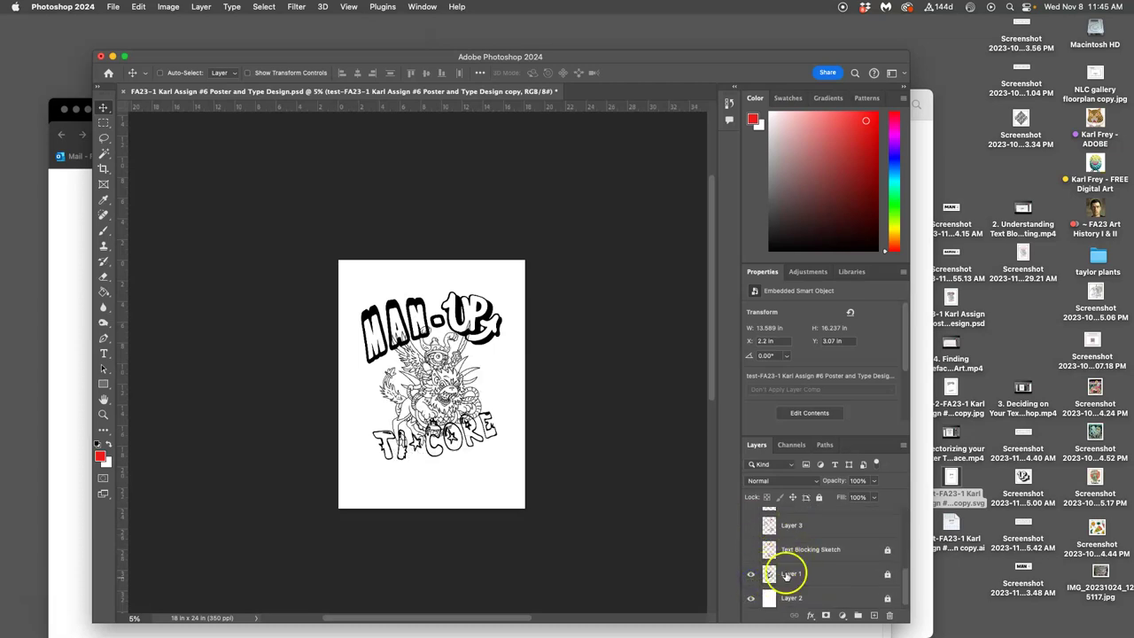
scroll(790, 573, up, 2)
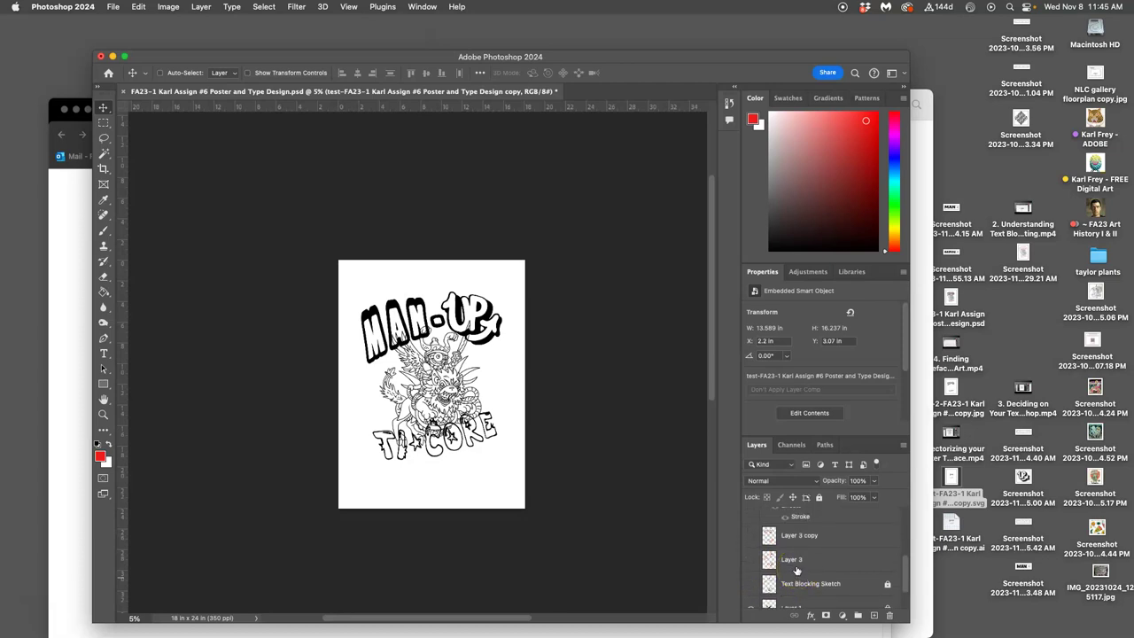
scroll(795, 569, up, 5)
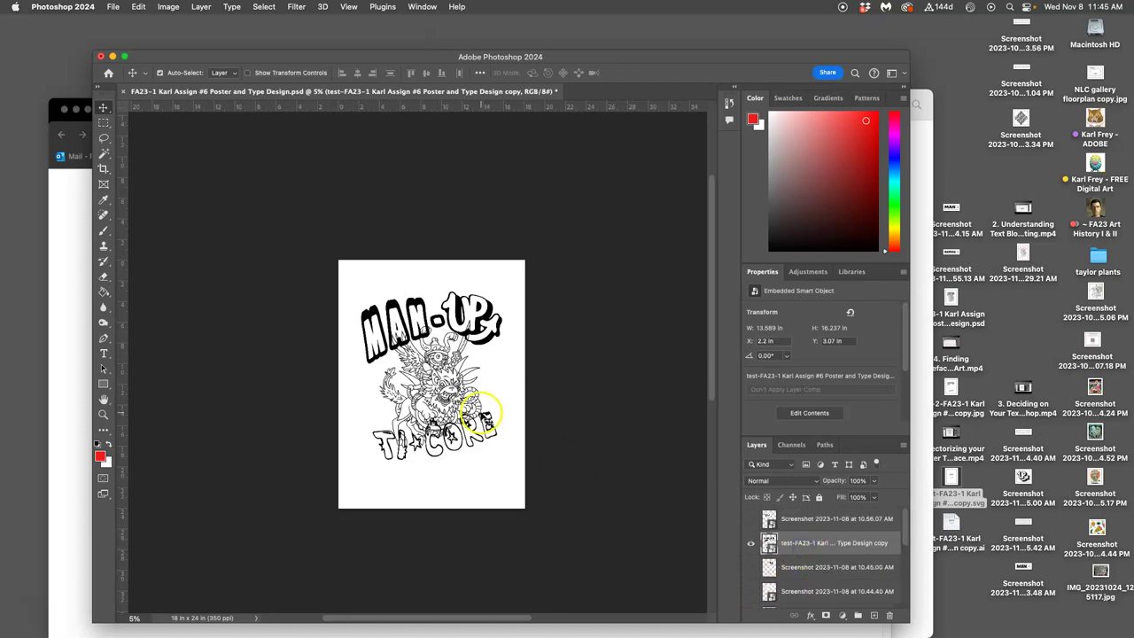
key(super+equal)
key(super+equal)
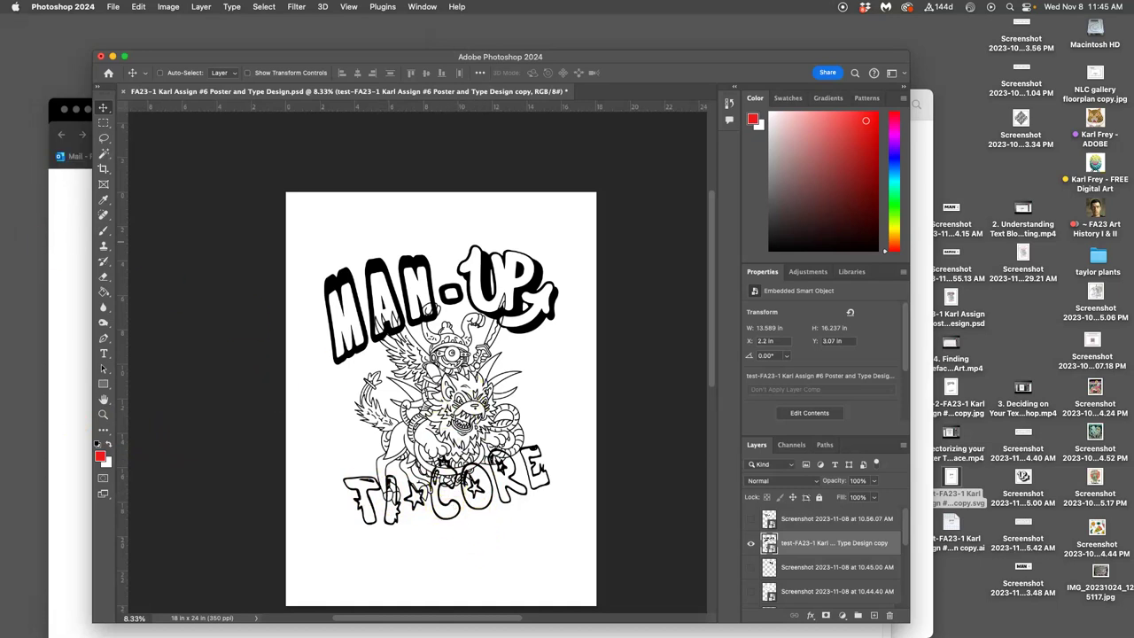
- Back in Illustrator, hide the TI-CORE lettering layer (Layer 1)
click(15, 162)
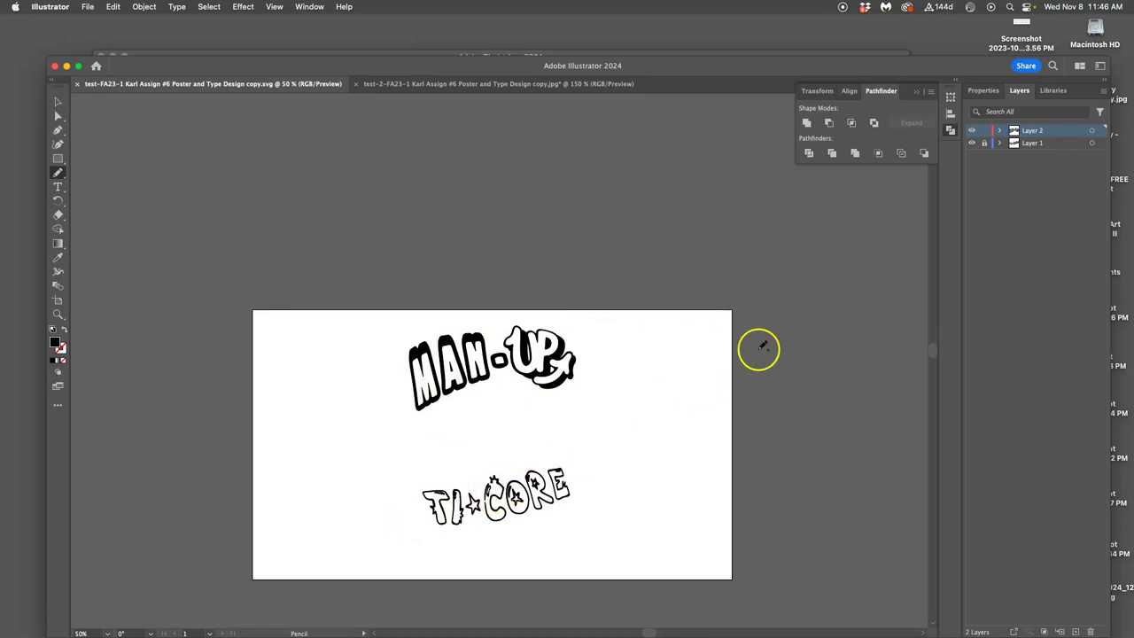
click(971, 131)
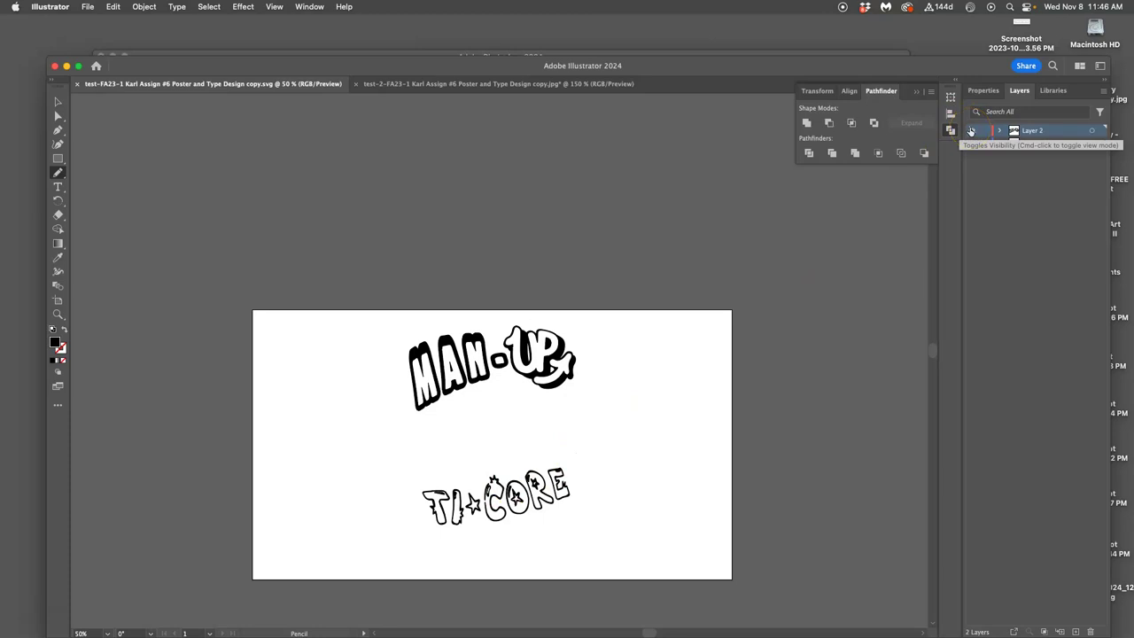
click(971, 131)
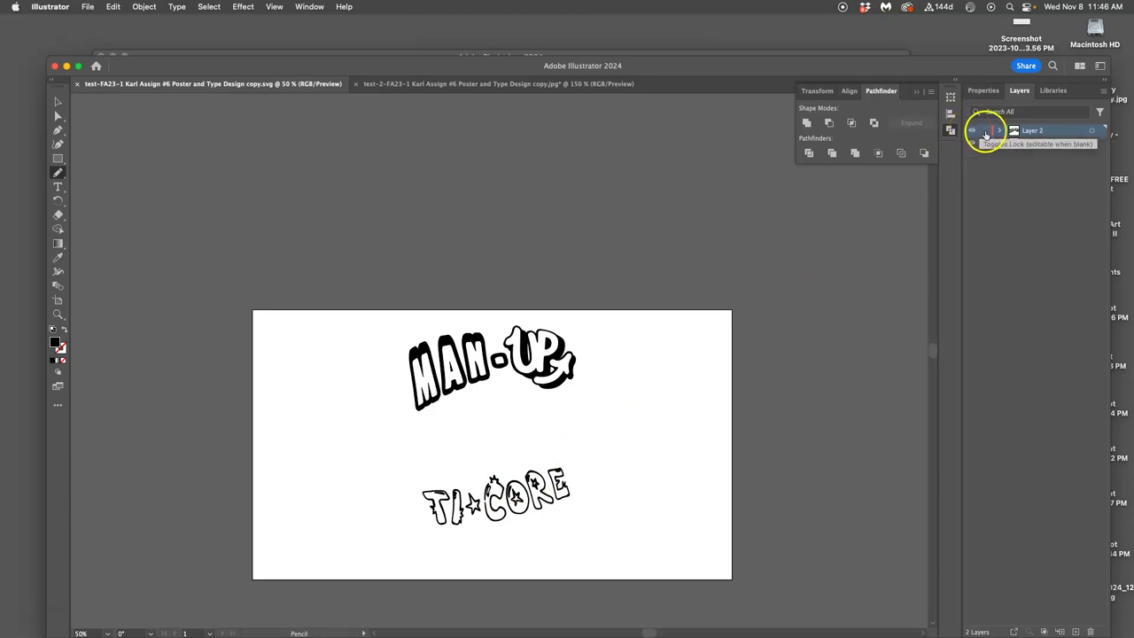
click(971, 143)
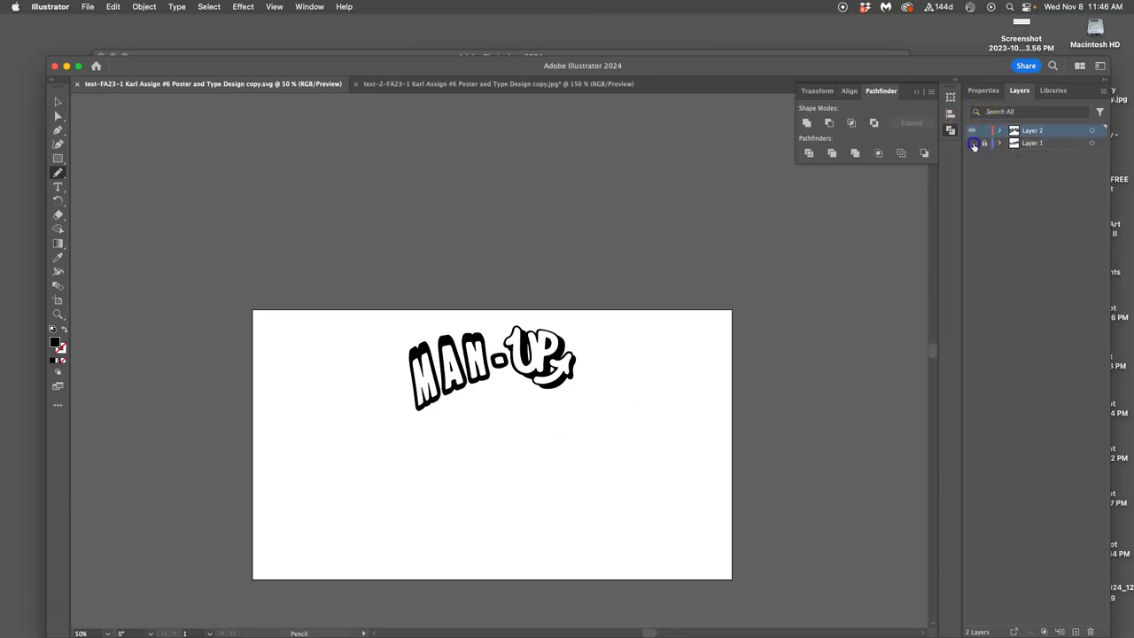
- Save the MAN-UP-only artwork as a new SVG named beginning 'MAN UP'
click(89, 8)
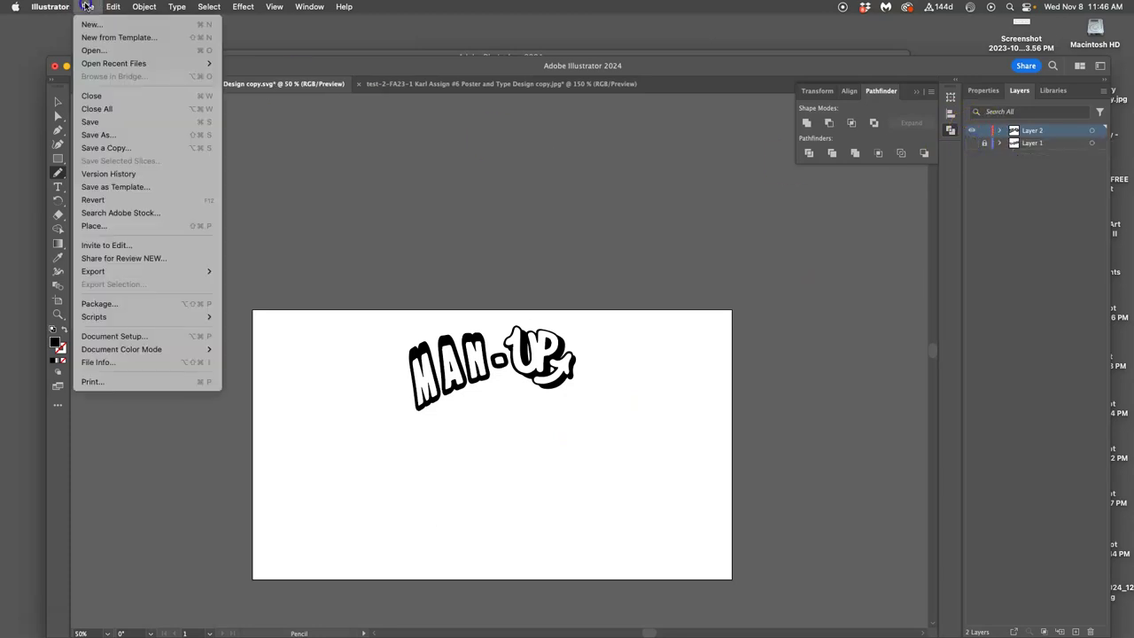
click(125, 139)
click(635, 455)
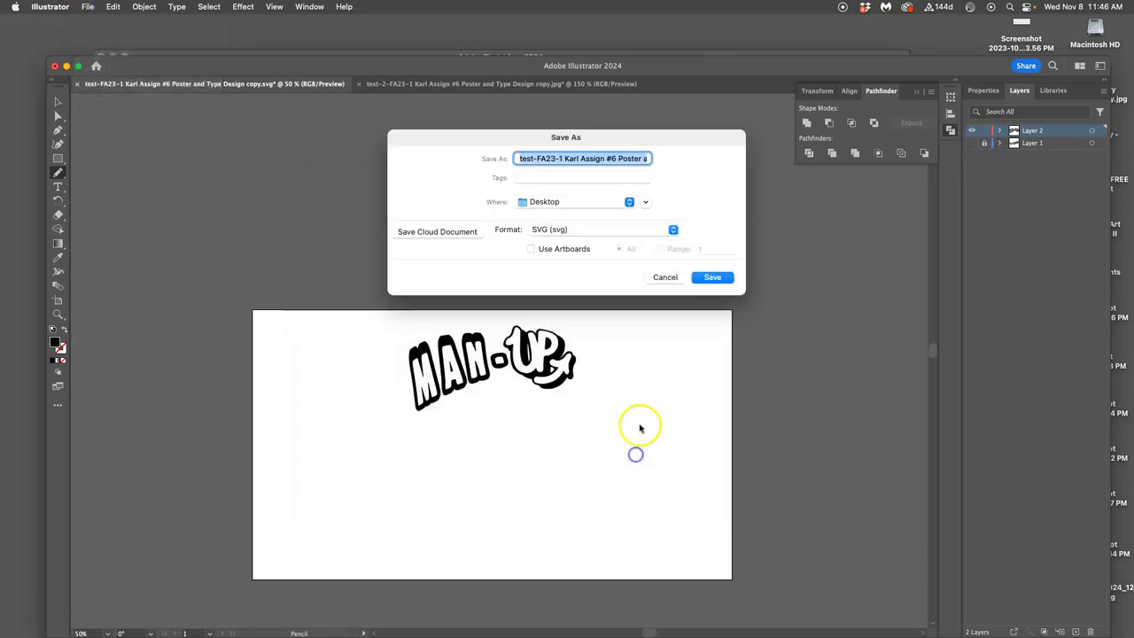
click(519, 162)
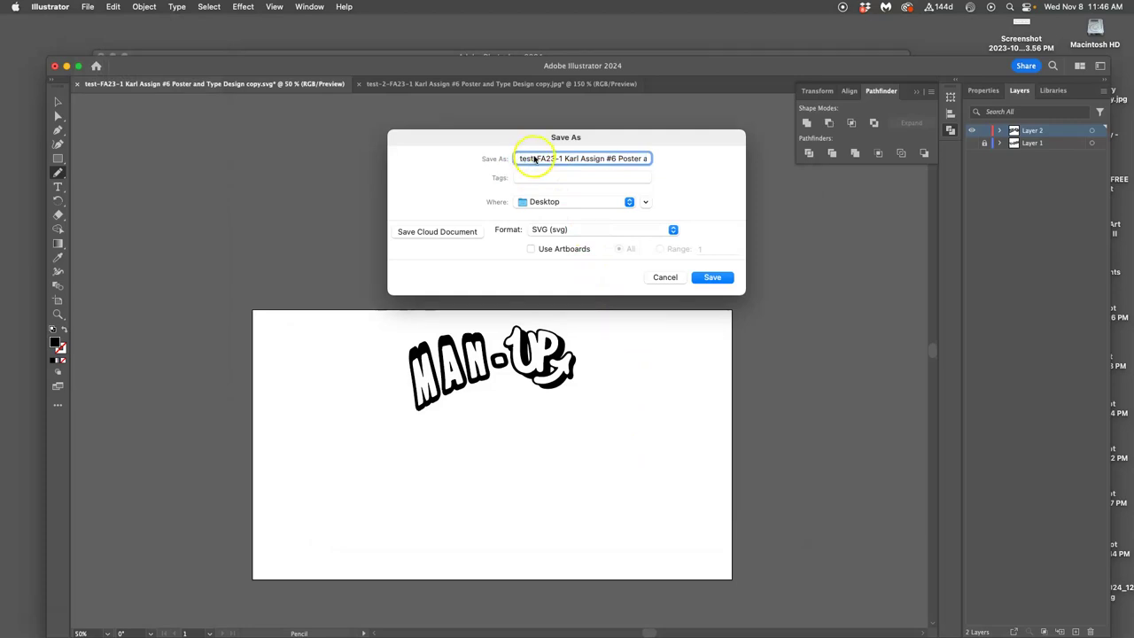
text(MAN UP)
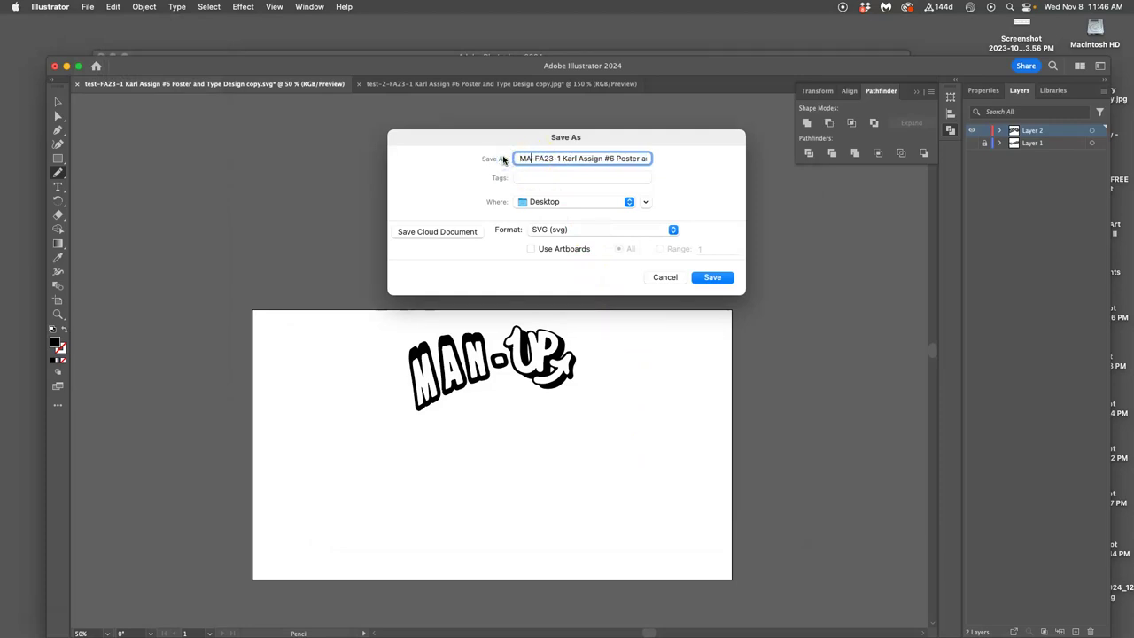
click(709, 277)
click(671, 368)
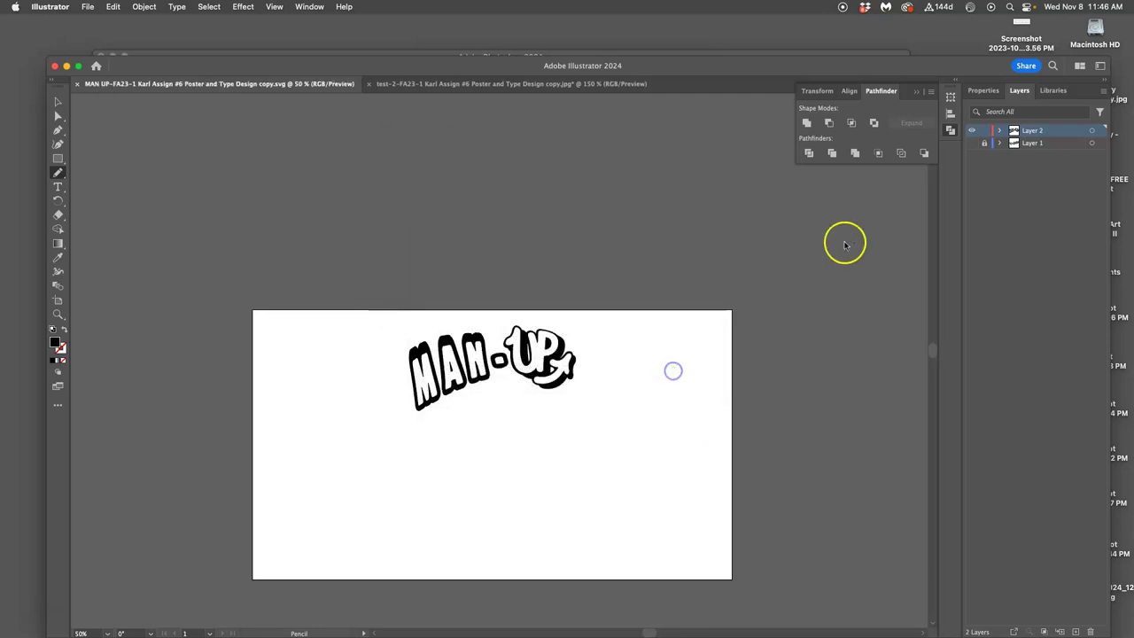
- Show Layer 1, then hide and lock the MAN-UP layer (Layer 2)
click(973, 143)
click(972, 131)
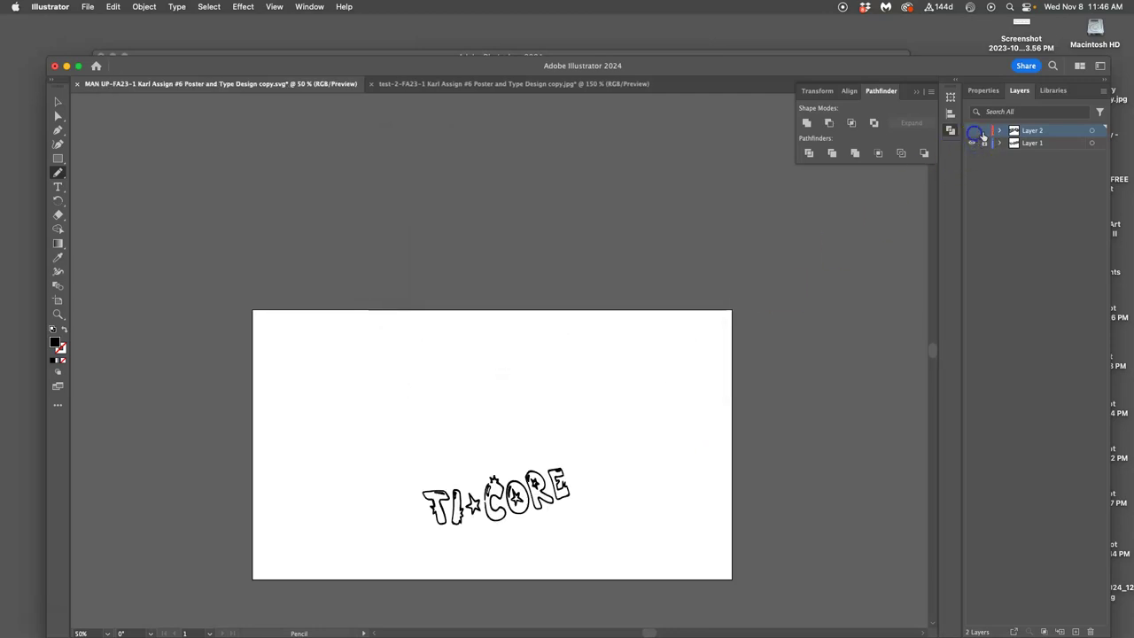
click(983, 131)
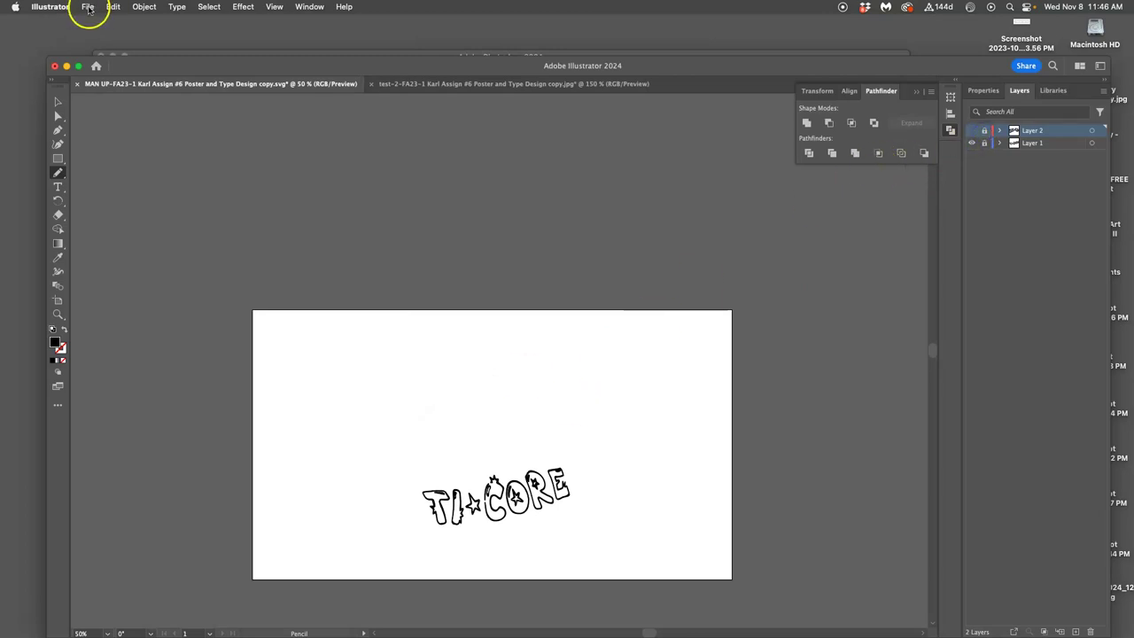
- Save the TI-CORE-only artwork as a new SVG named beginning 'TI-CORE'
click(88, 7)
click(107, 138)
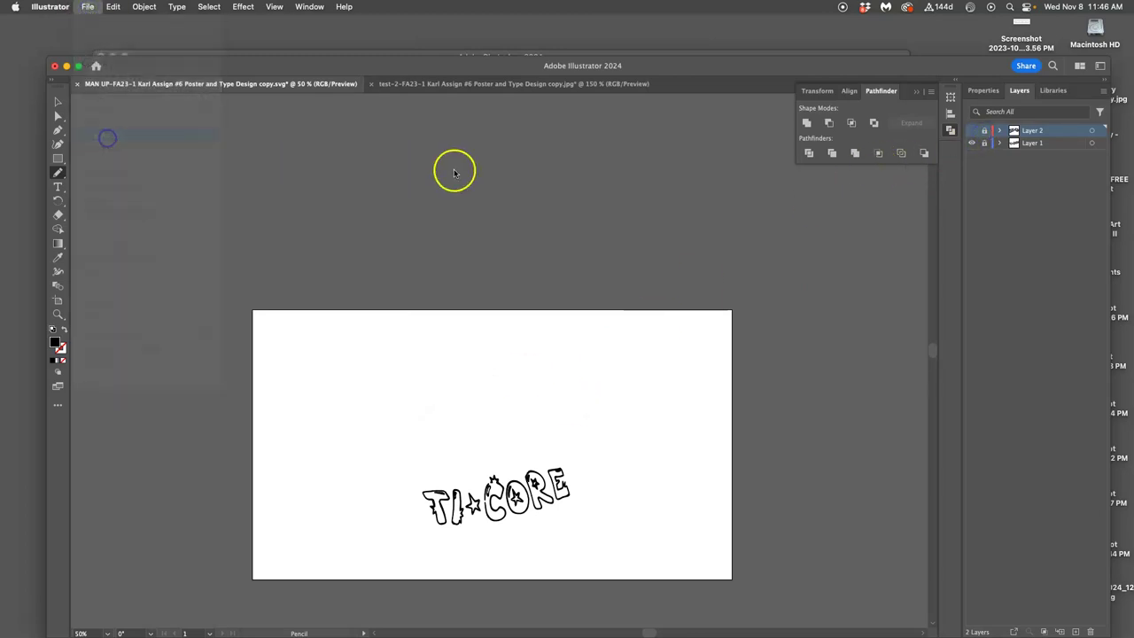
click(613, 456)
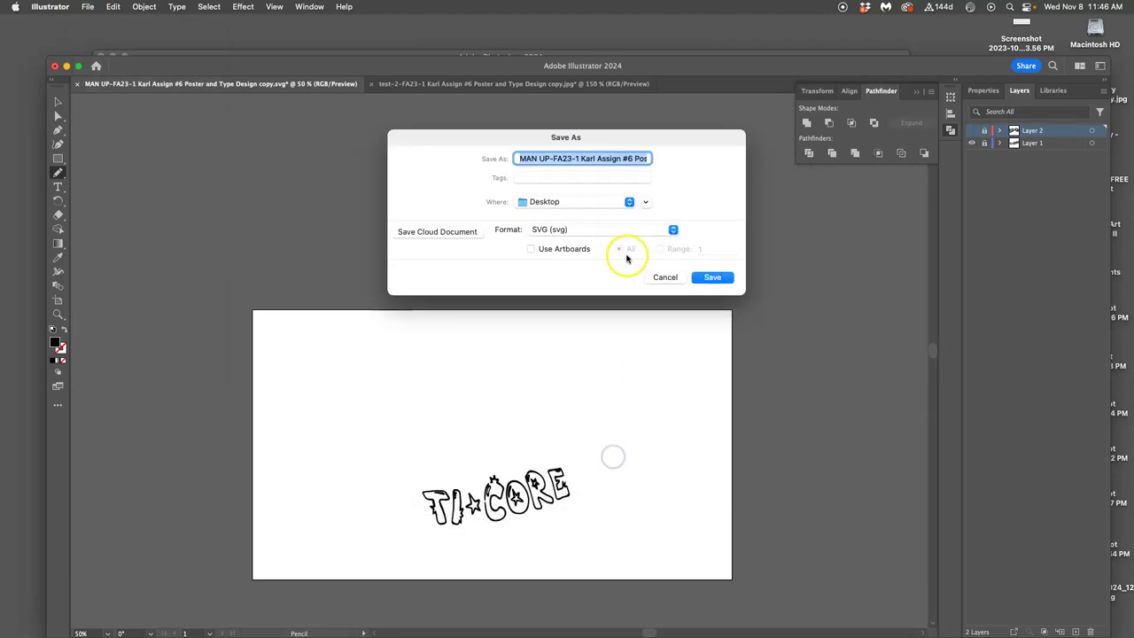
click(535, 158)
text(TI-CORE)
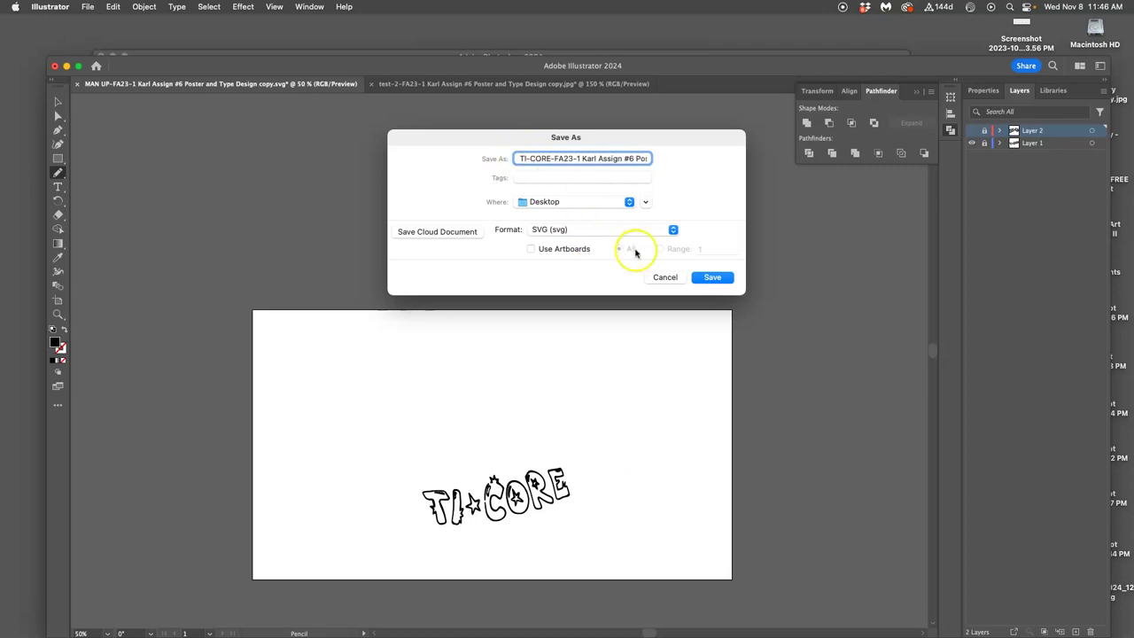
click(705, 277)
click(678, 366)
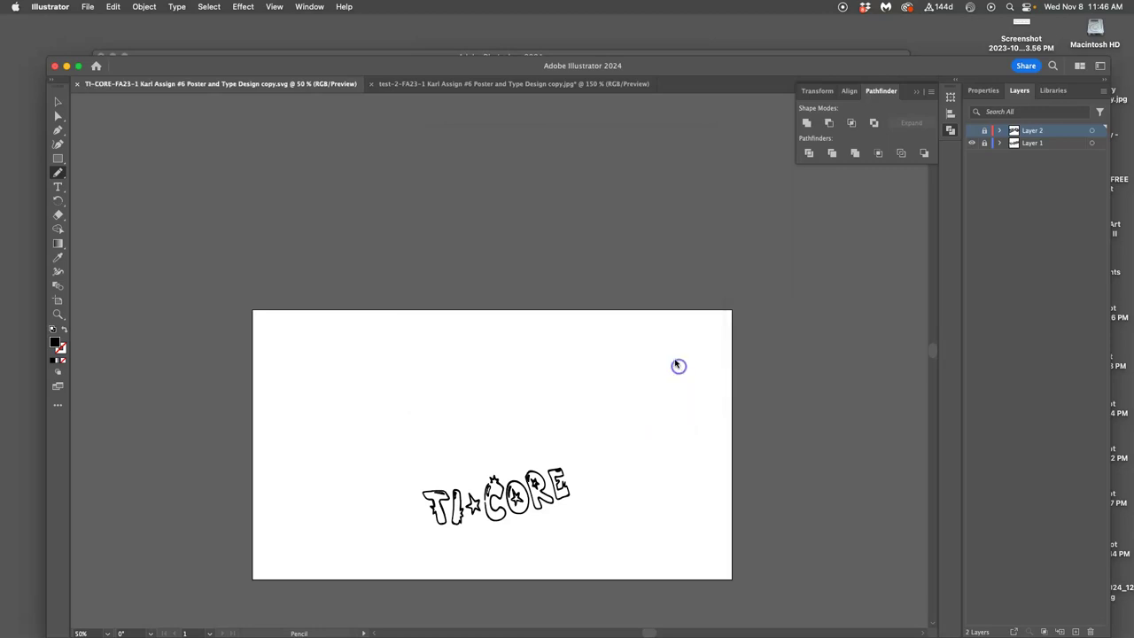
- Hide the old combined lettering layer and place the TI-CORE SVG onto the poster
click(140, 55)
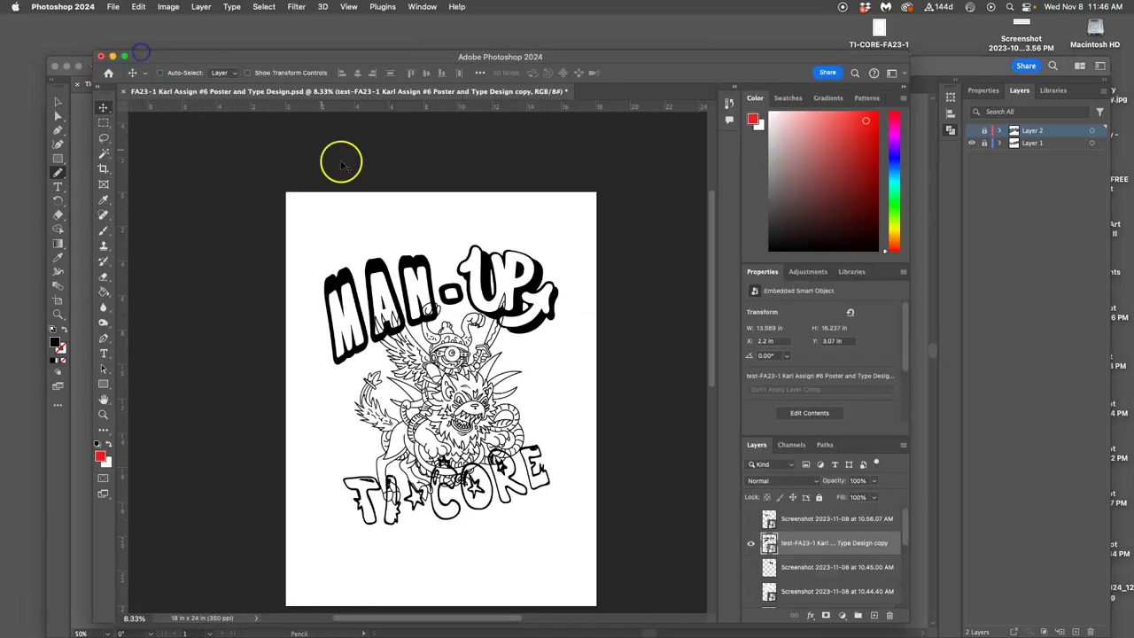
click(751, 544)
key(F11)
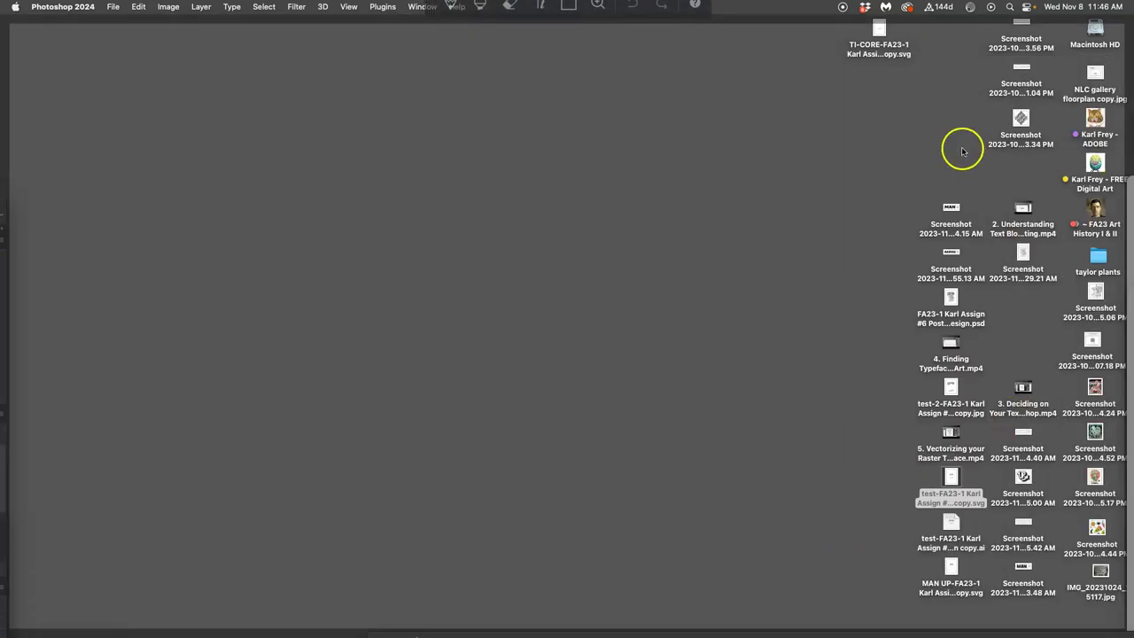
drag(886, 45, 544, 341)
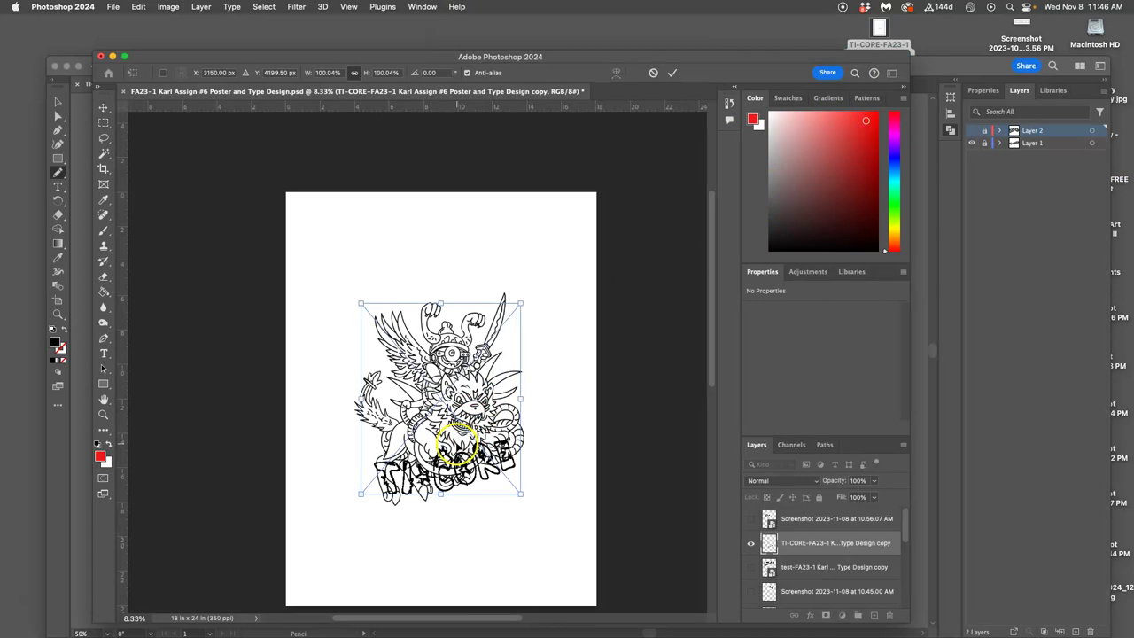
scroll(815, 595, down, 3)
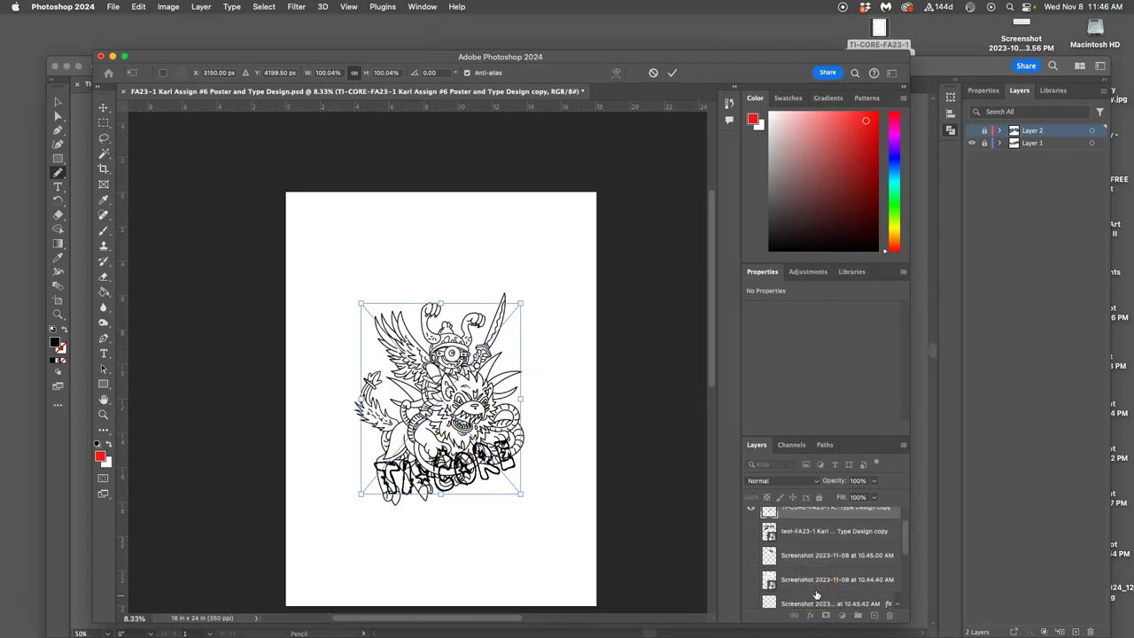
click(790, 589)
click(753, 580)
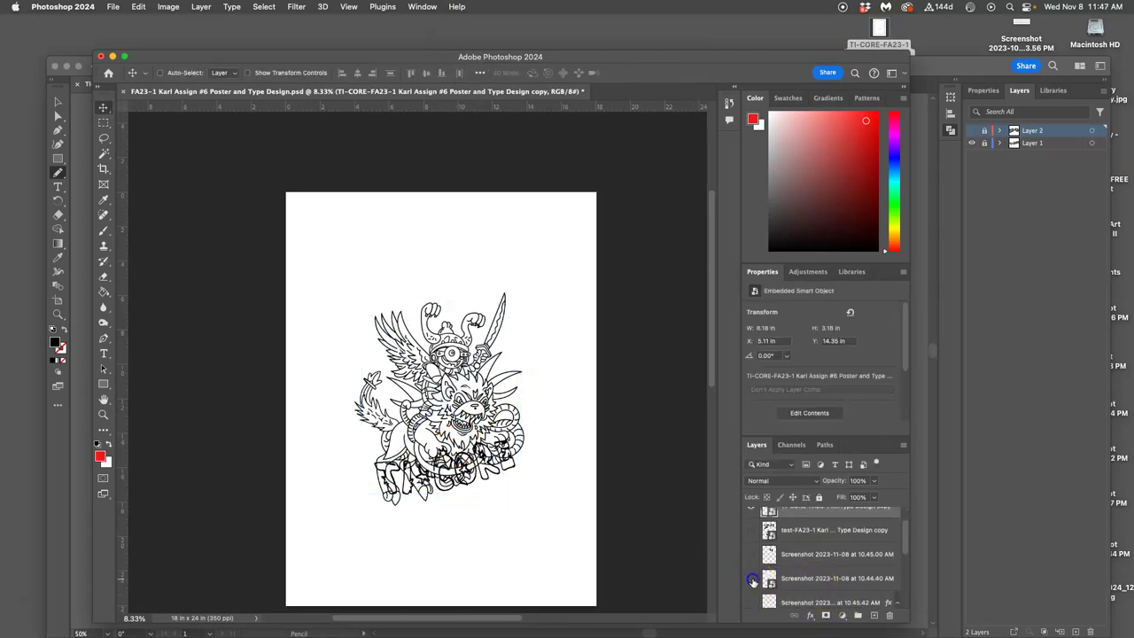
- Show the Layer 3 copy banner sketches and move TI-CORE into the lower red banner
scroll(809, 588, down, 2)
scroll(809, 588, down, 1)
scroll(810, 588, down, 1)
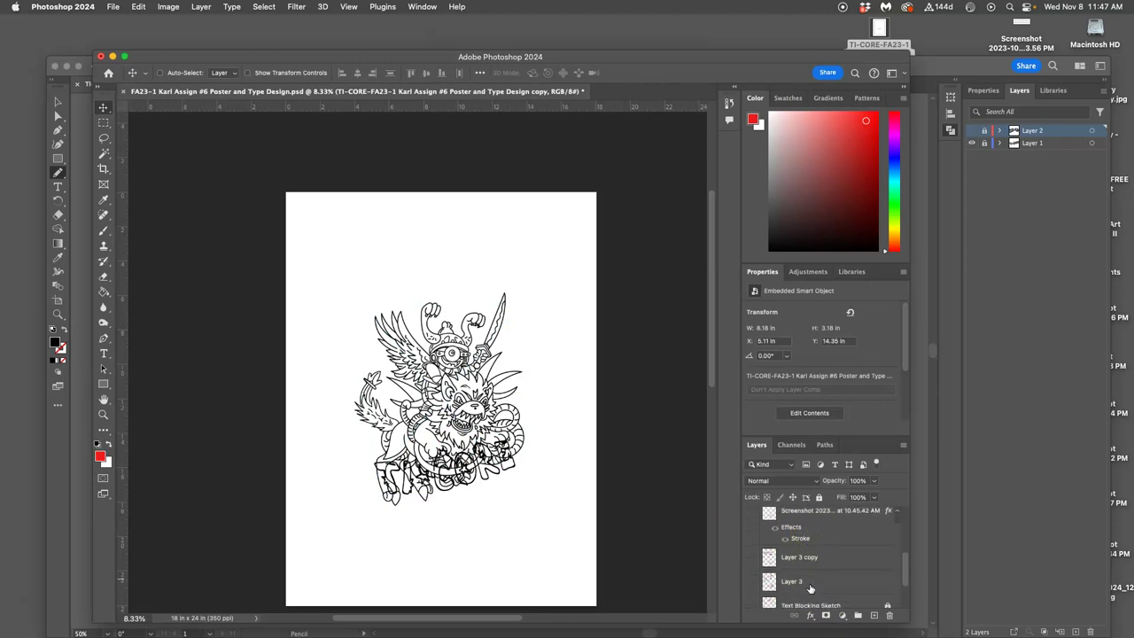
click(797, 587)
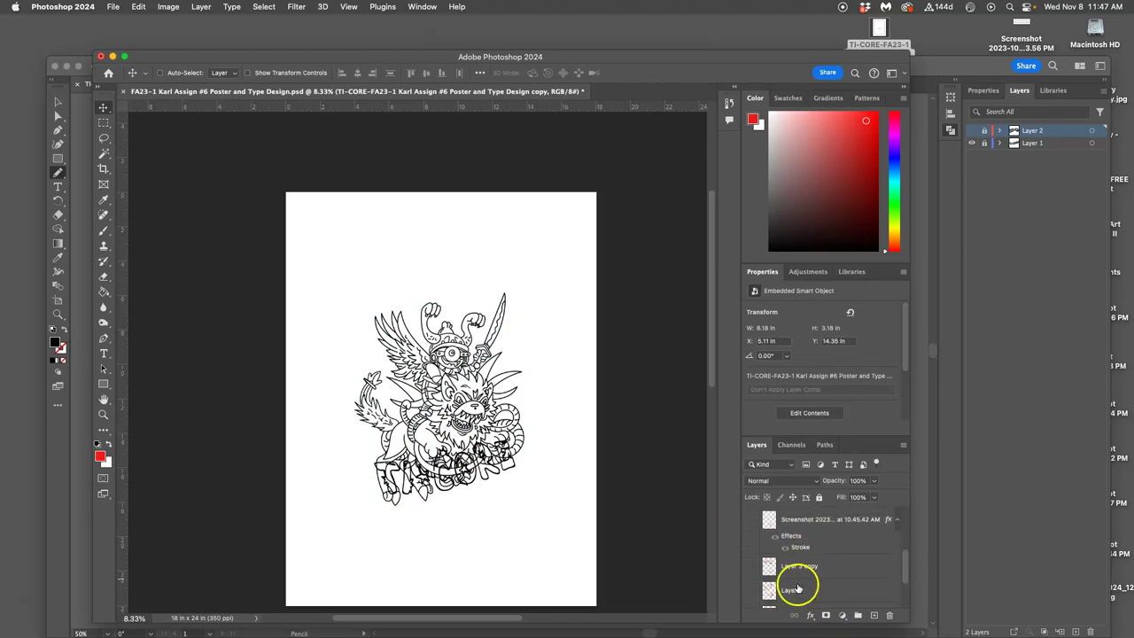
click(749, 570)
scroll(828, 564, up, 3)
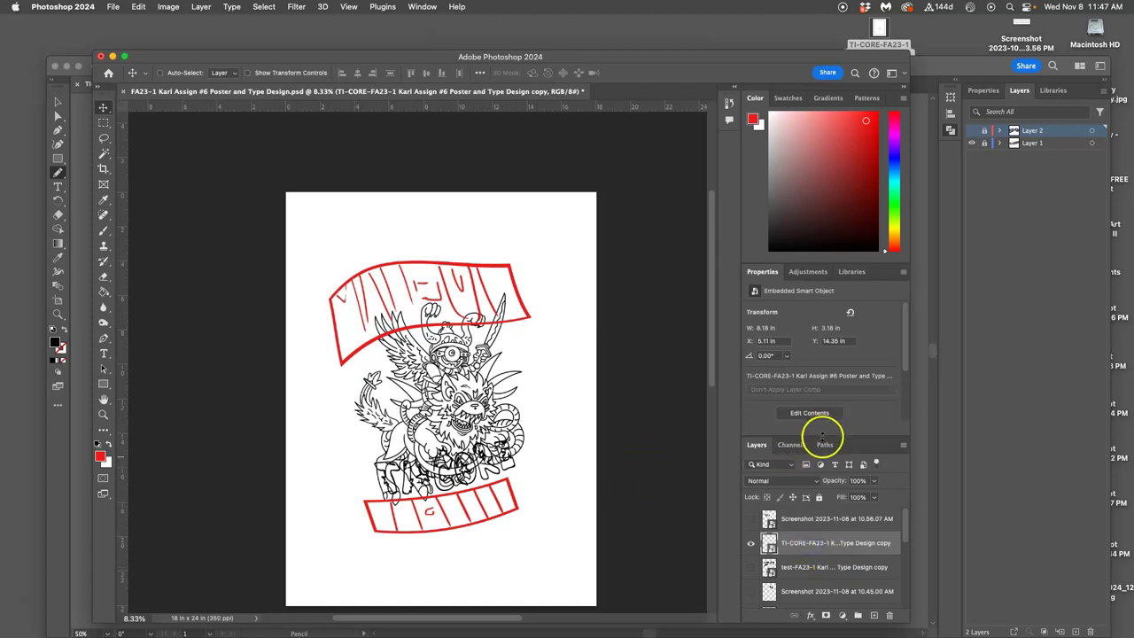
drag(822, 436, 821, 308)
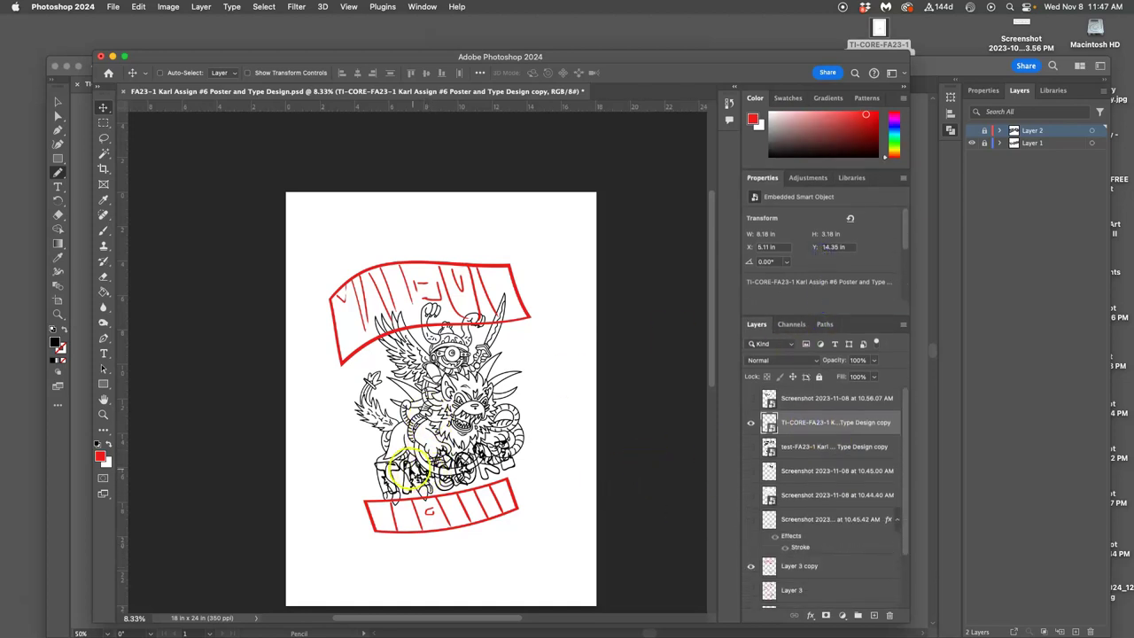
drag(408, 464, 406, 502)
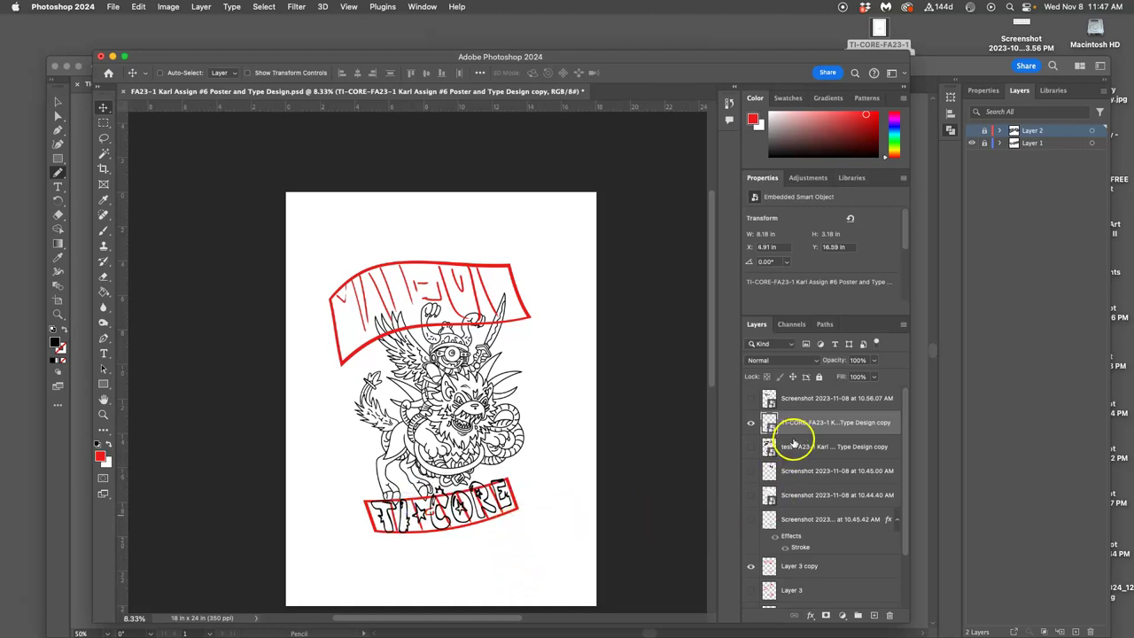
- Place the MAN UP SVG on the poster and enlarge it to fit the upper banner
key(F11)
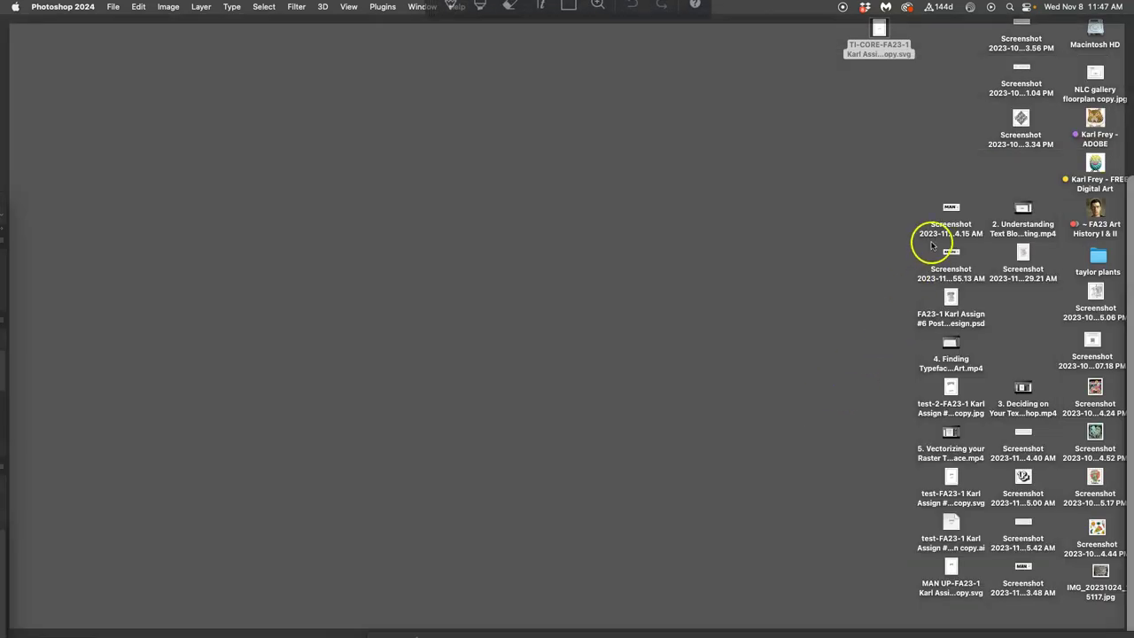
click(950, 567)
mouse_move(950, 567)
mouse_down()
mouse_move(626, 457)
mouse_move(425, 349)
mouse_move(406, 309)
mouse_up()
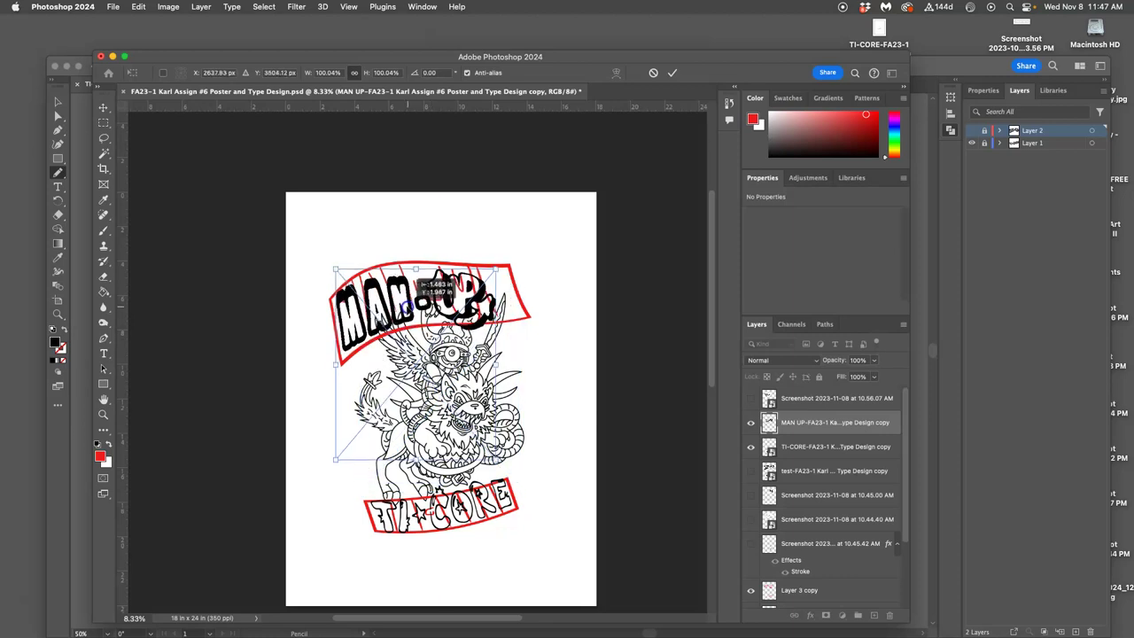
mouse_move(495, 460)
mouse_down()
mouse_move(517, 485)
mouse_move(539, 468)
mouse_up()
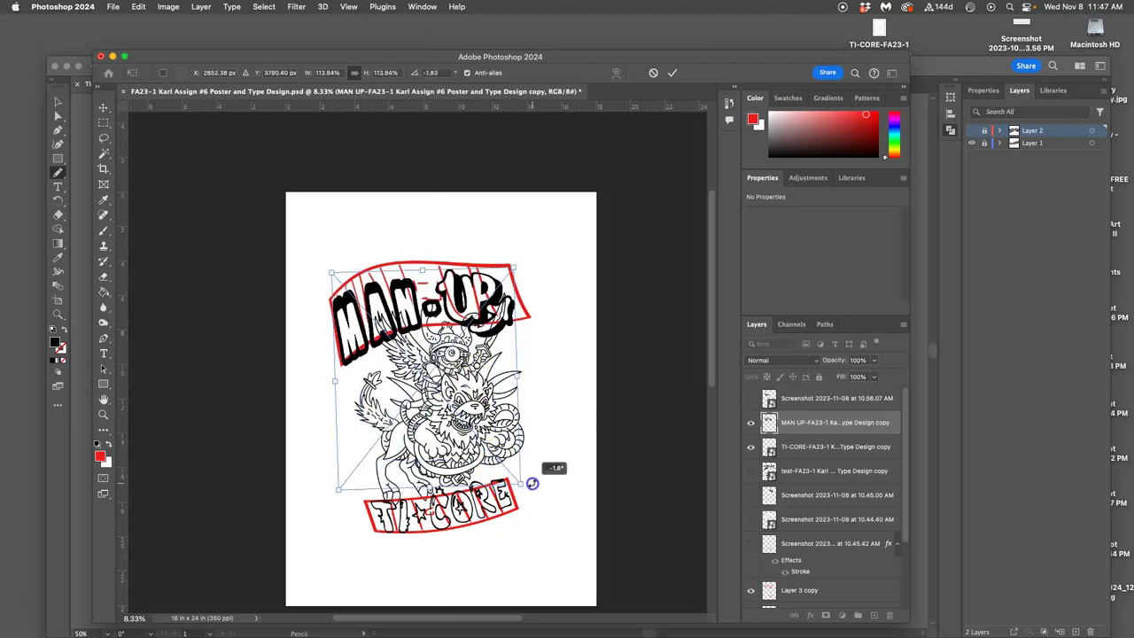
mouse_move(499, 309)
mouse_down()
mouse_move(505, 301)
mouse_move(501, 309)
mouse_up()
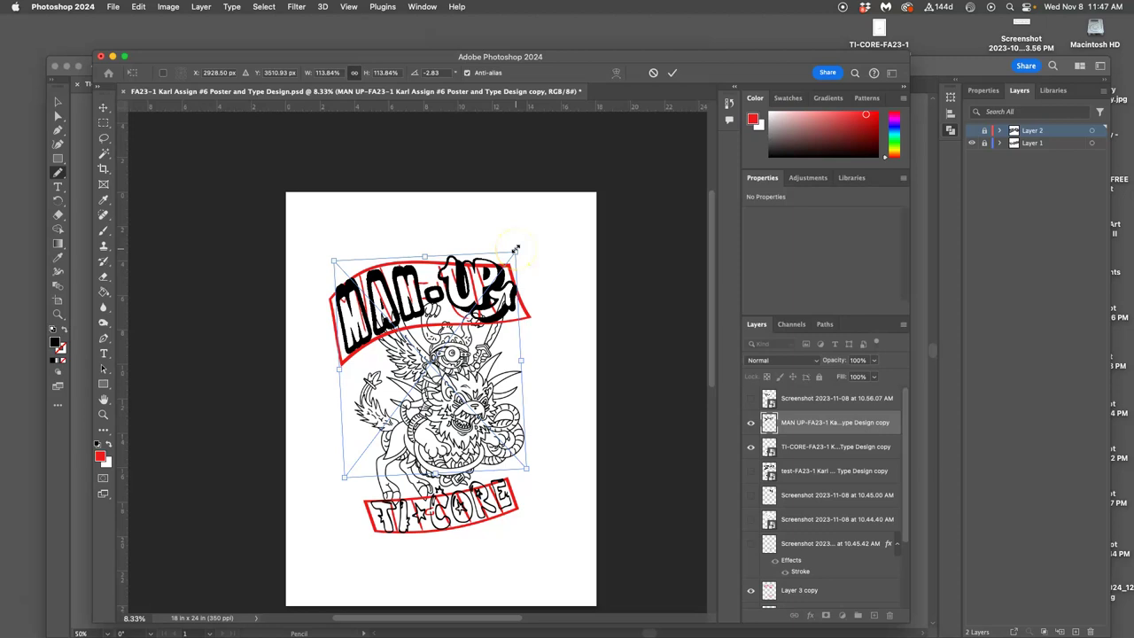
drag(516, 250, 529, 253)
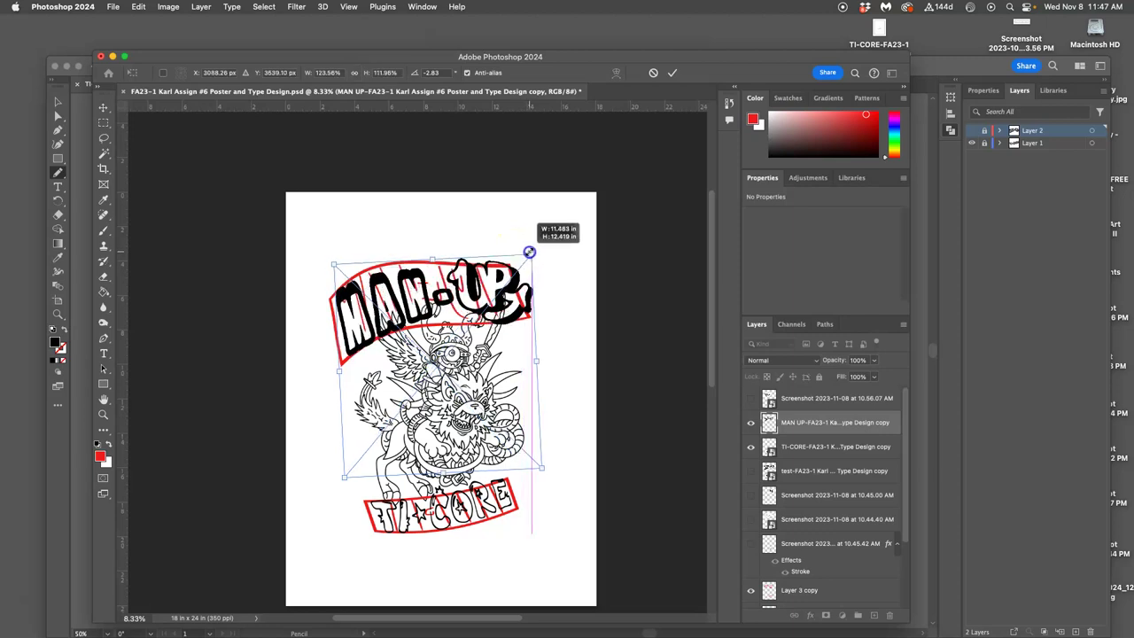
drag(529, 253, 491, 276)
key(Return)
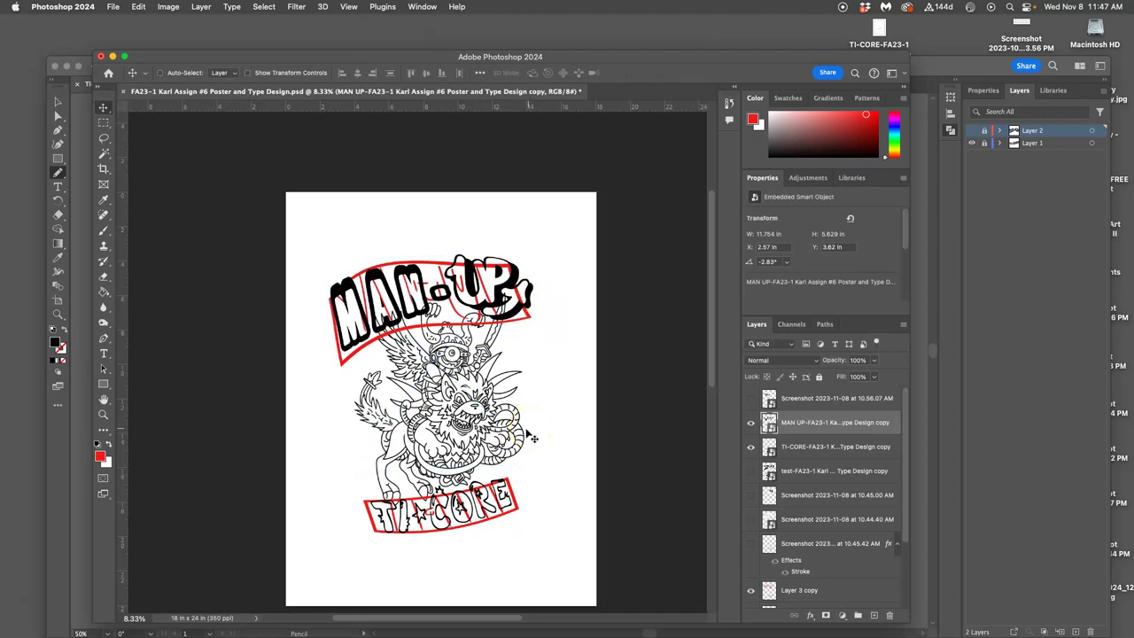
- Hide the red banner outlines and nudge the TI-CORE lettering slightly lower
click(801, 448)
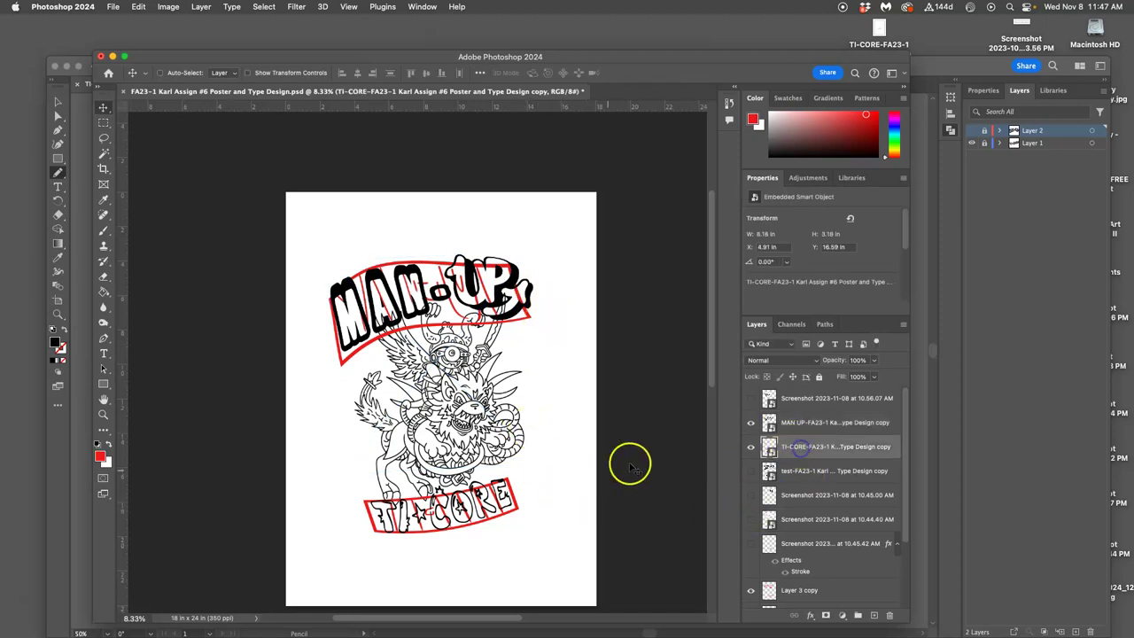
click(751, 591)
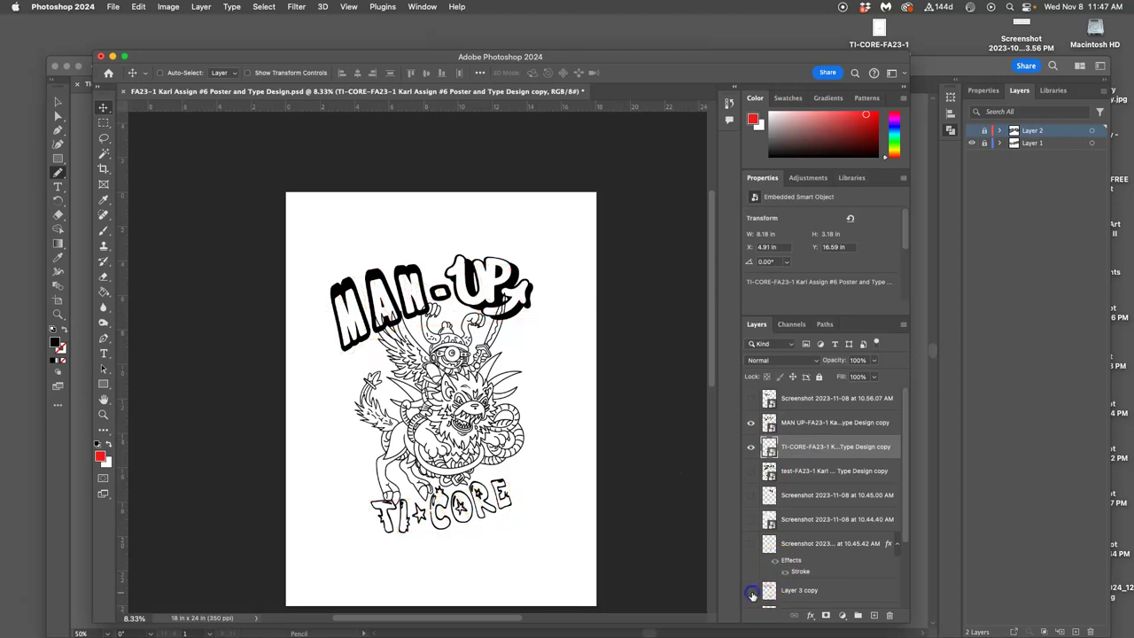
scroll(528, 416, down, 2)
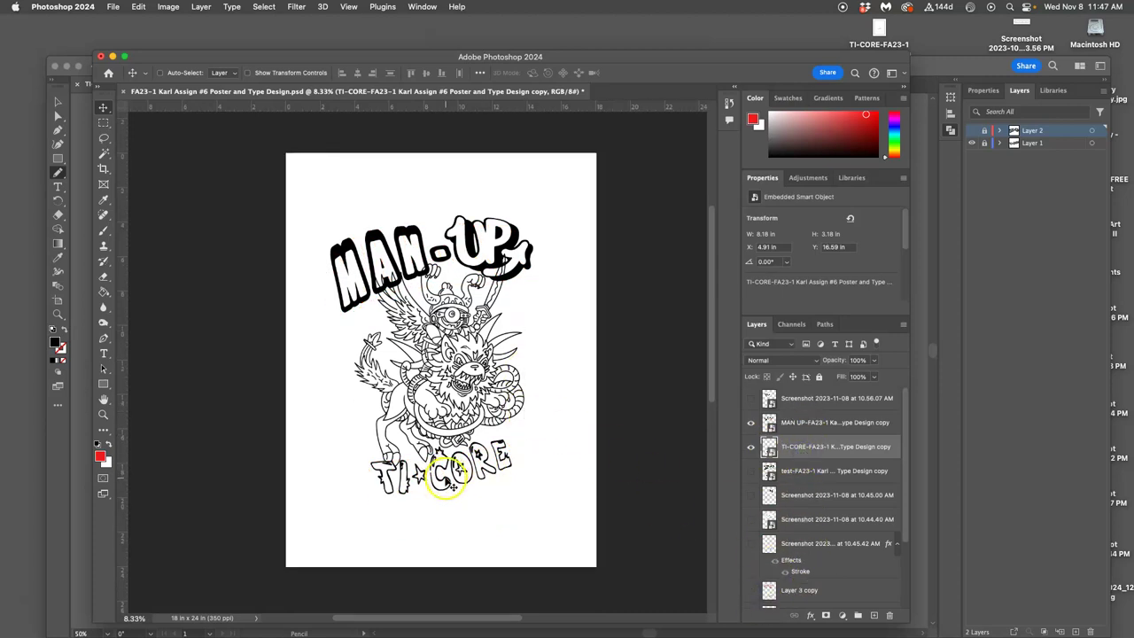
drag(447, 481, 448, 490)
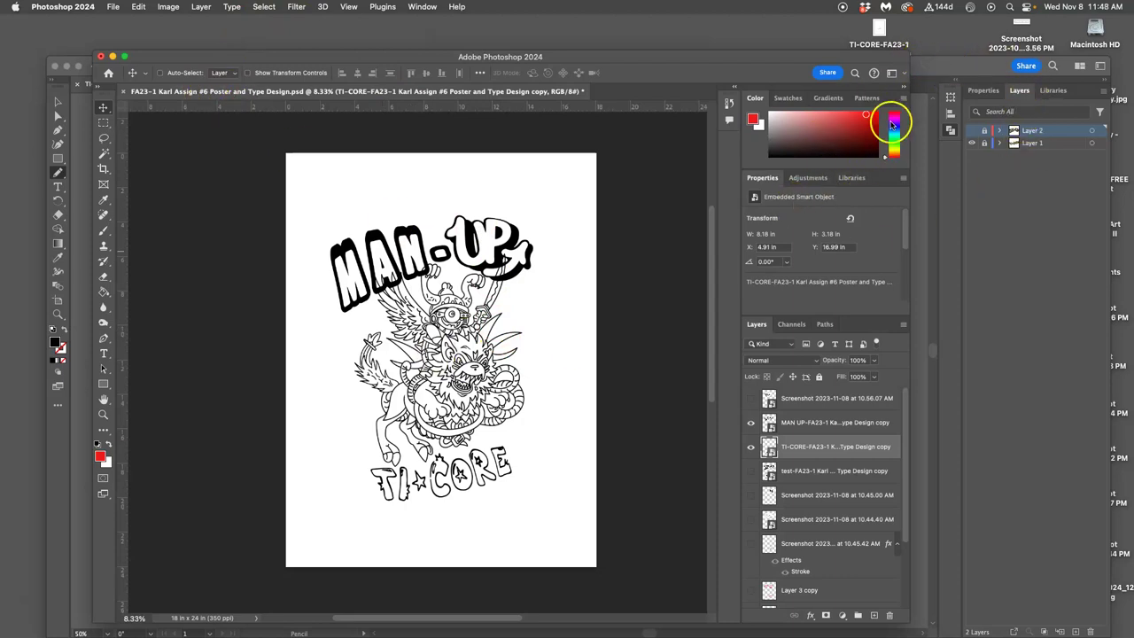
- Open the ADOBE coursework folder on the desktop, then its Assign 5 folder
key(F11)
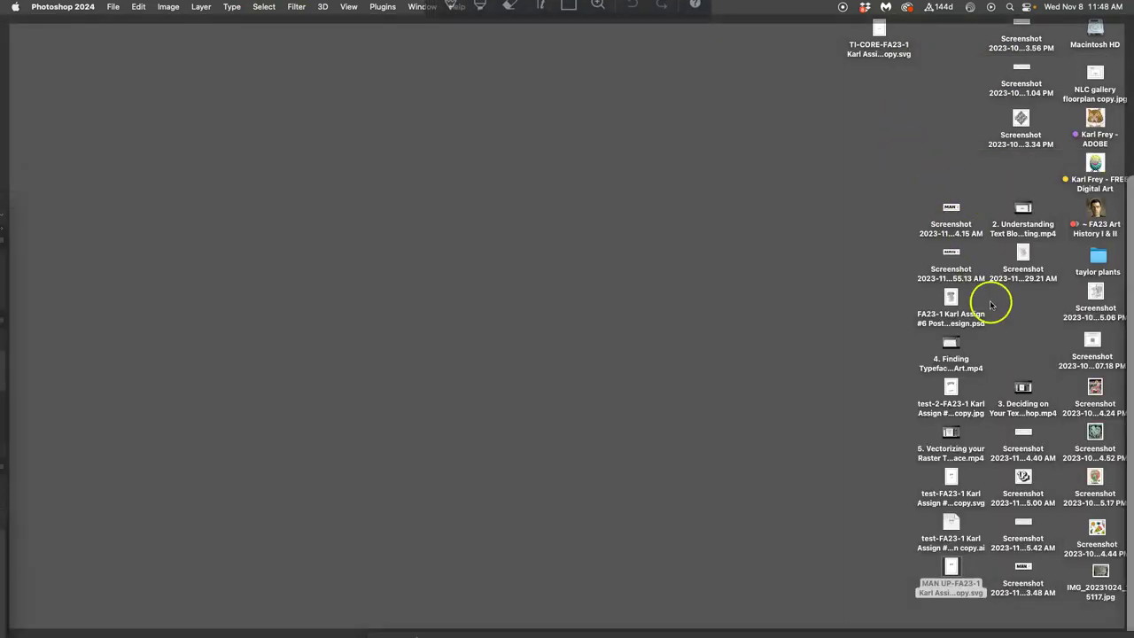
click(1020, 325)
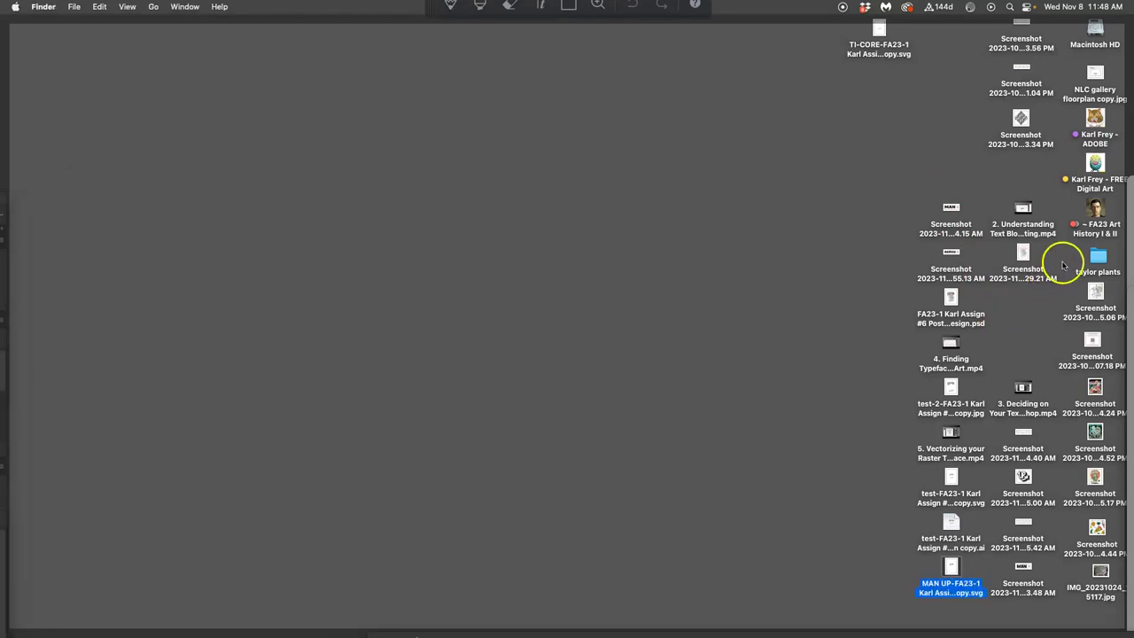
click(1099, 118)
double_click(1099, 118)
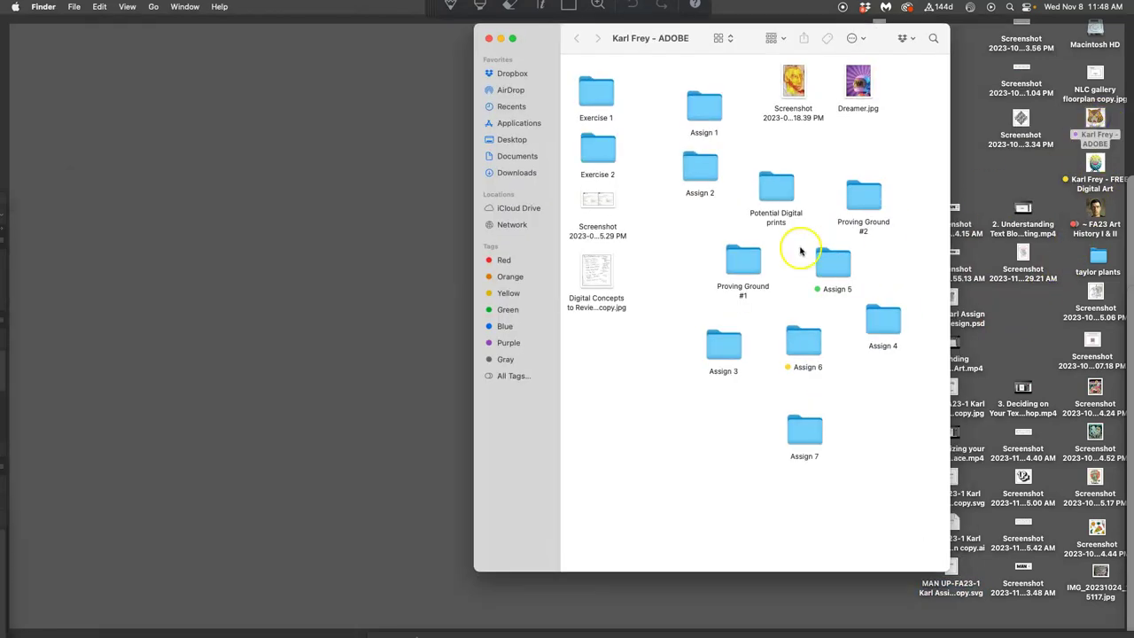
double_click(824, 264)
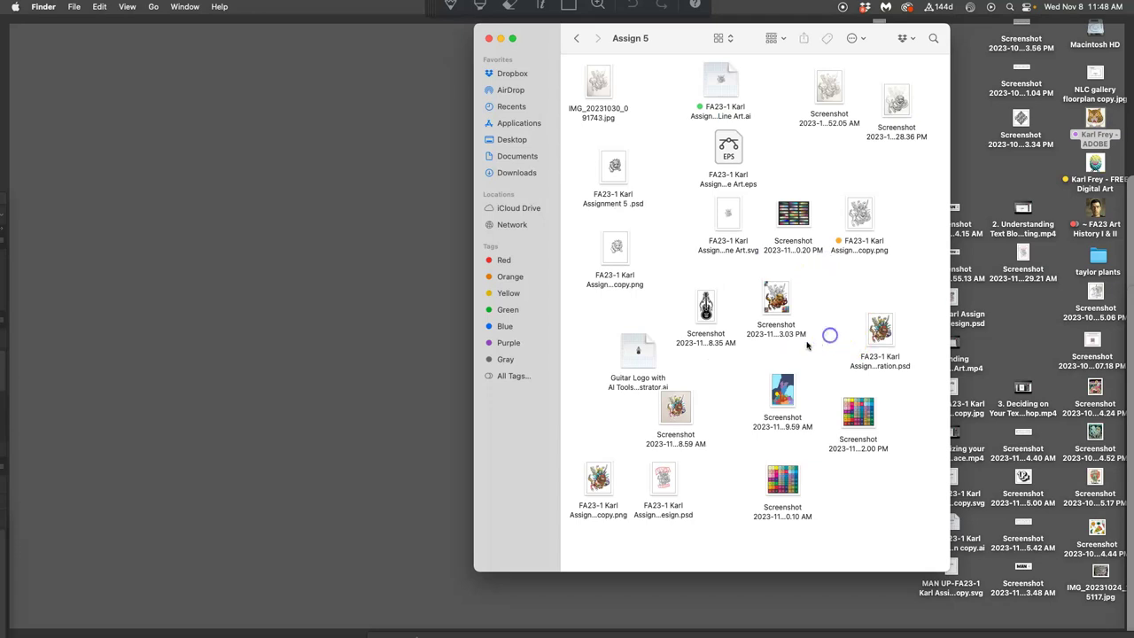
- Place the coloured manticore PNG from Assign 5 and bring its layer to the top
drag(607, 483, 414, 425)
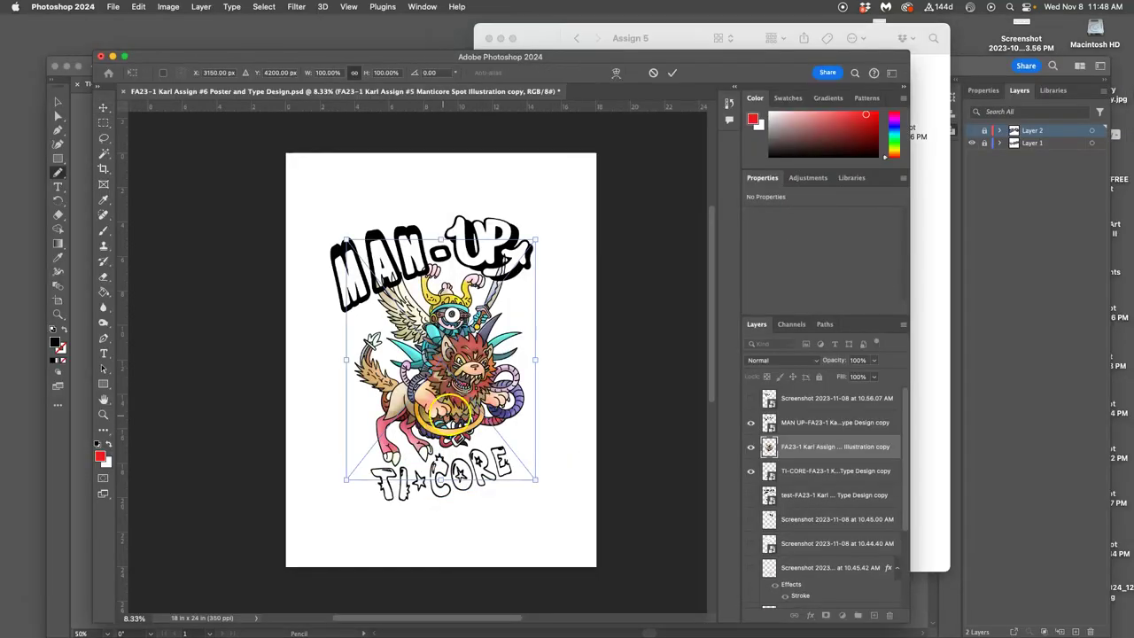
key(Return)
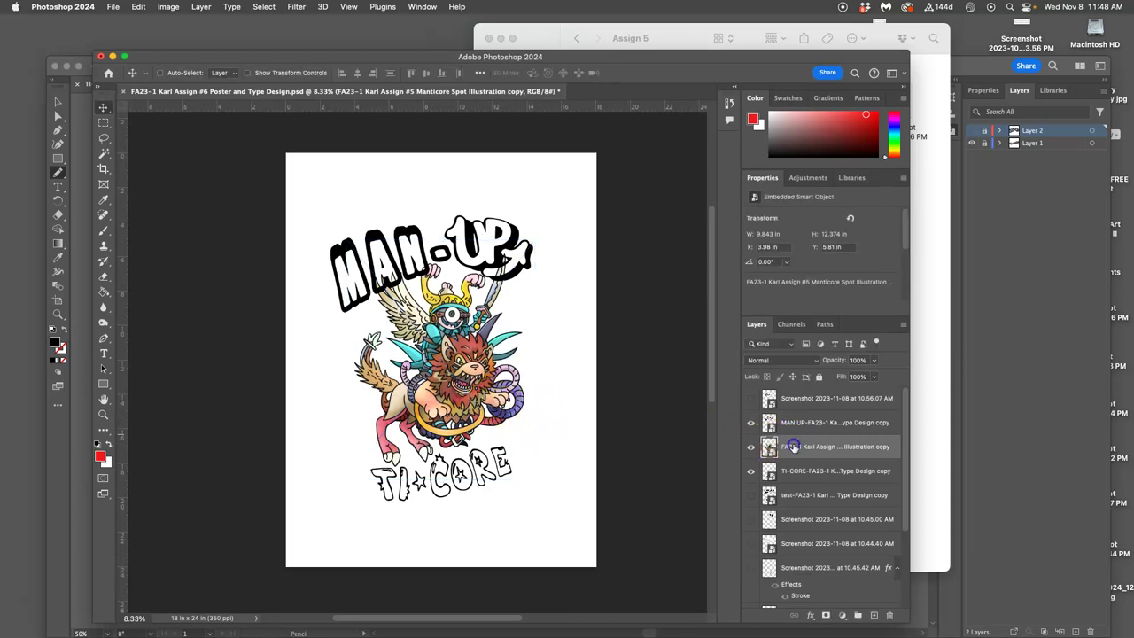
key(super+equal)
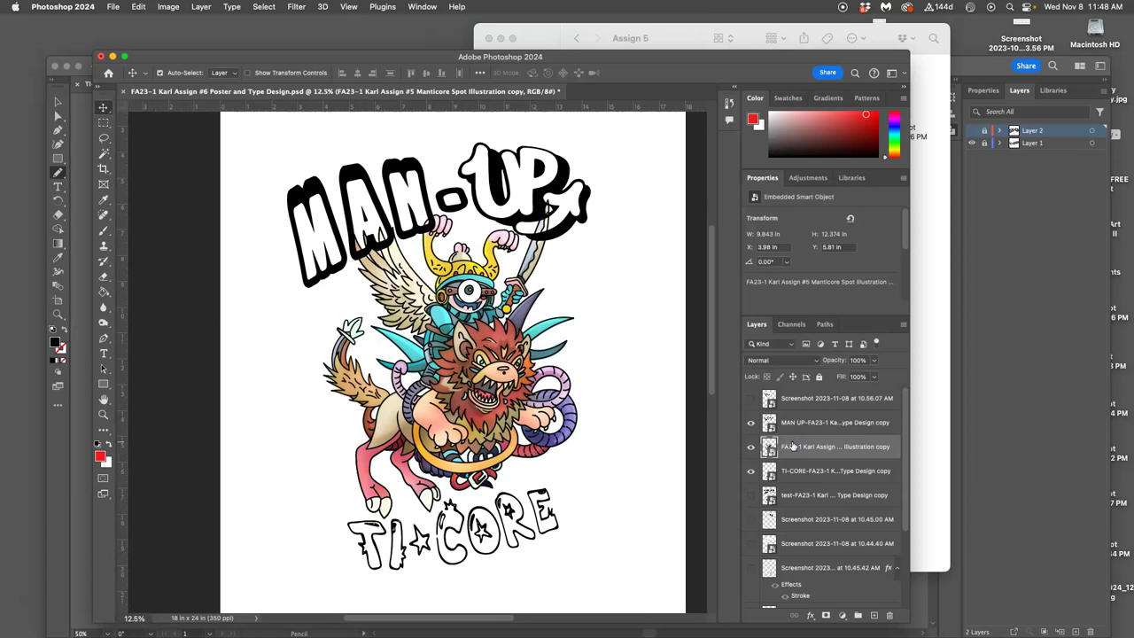
key(super+shift+bracketright)
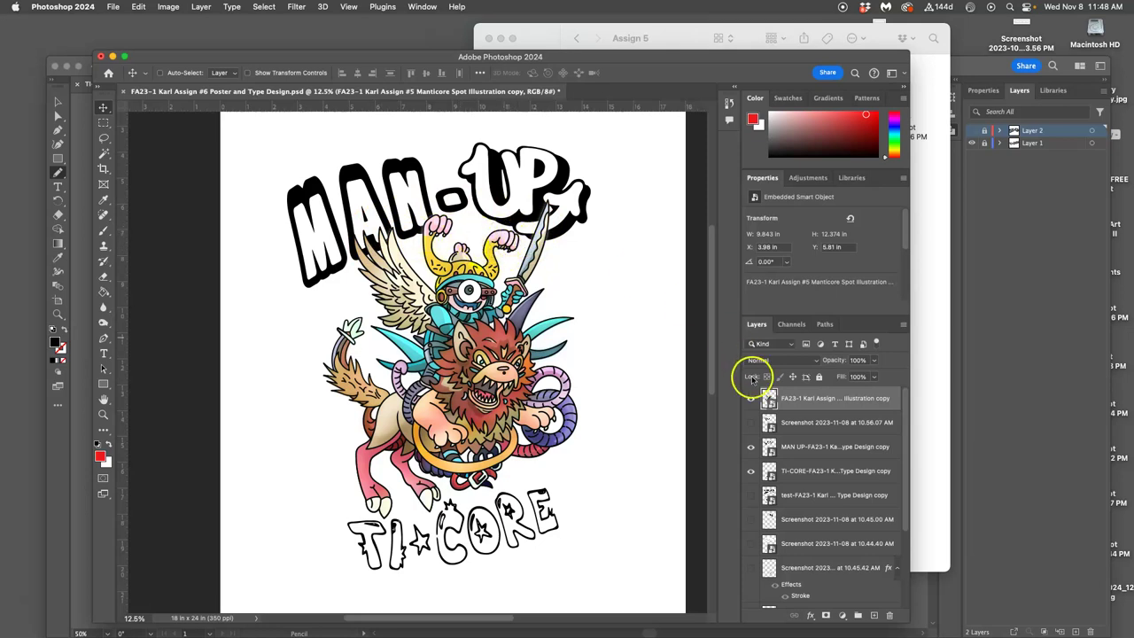
- Give the manticore layer a white, Outside, roughly 24 px stroke layer style
double_click(816, 407)
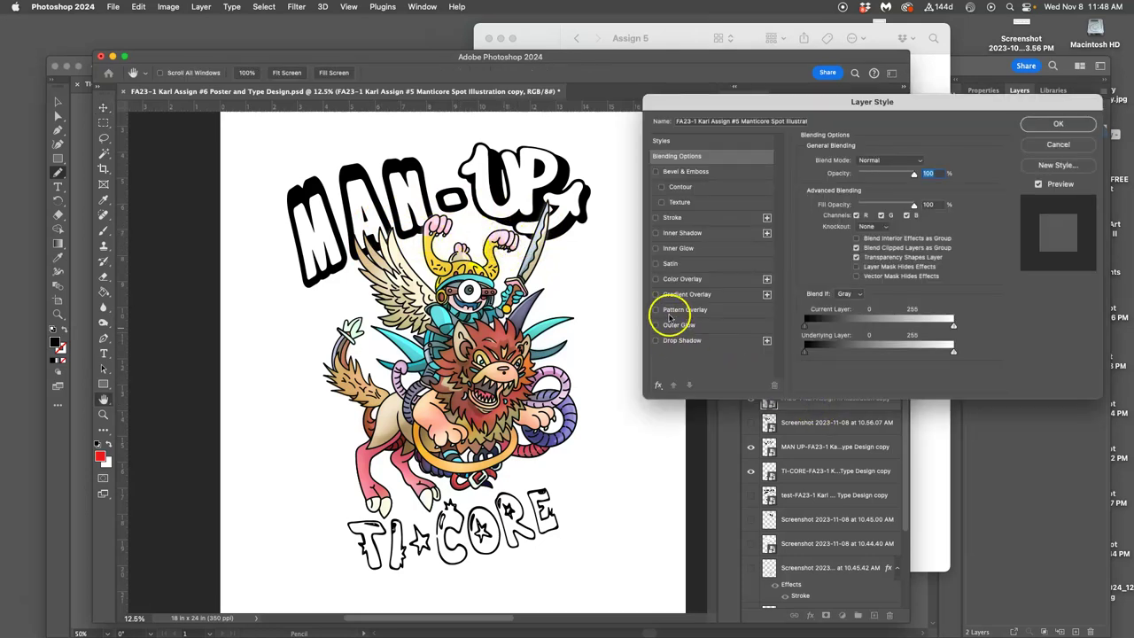
click(655, 217)
click(677, 217)
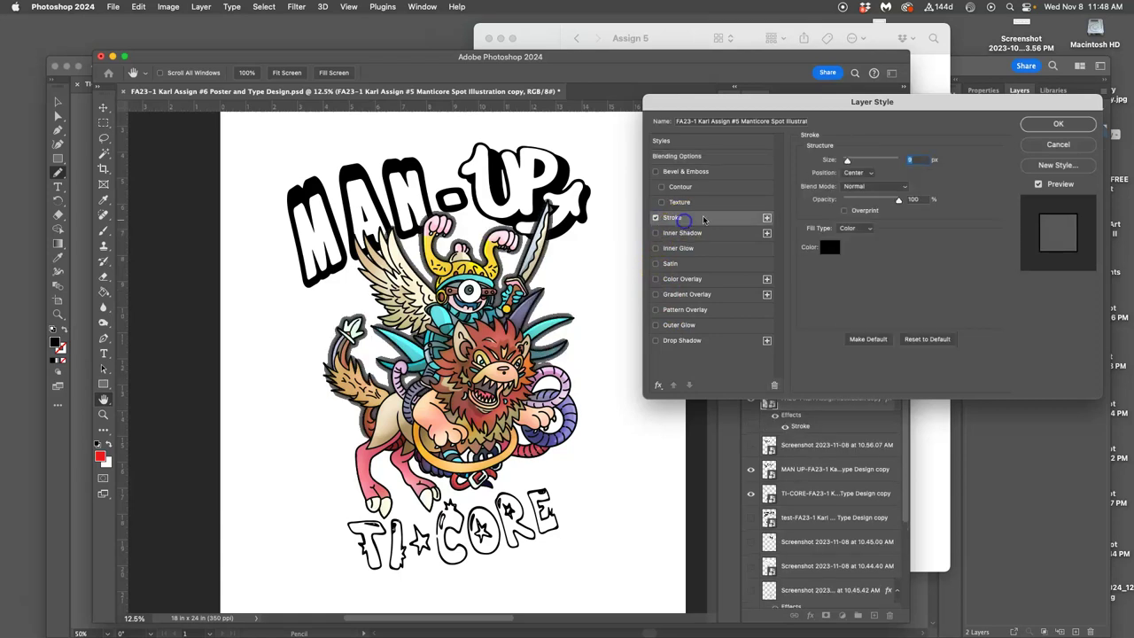
drag(844, 161, 910, 173)
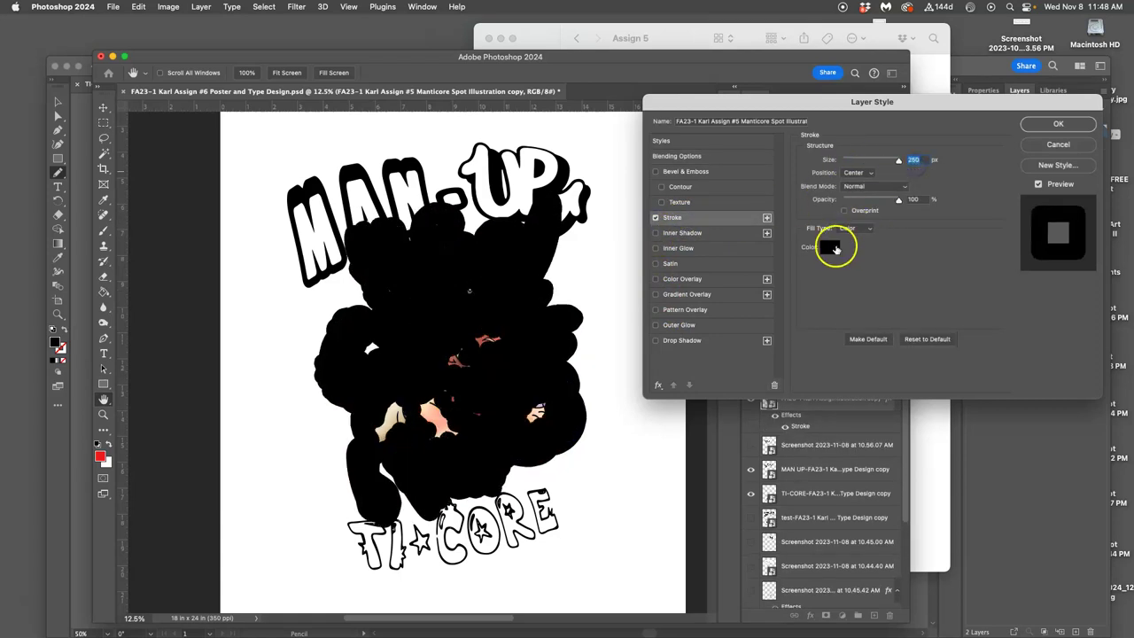
click(833, 247)
click(419, 288)
drag(419, 287, 399, 213)
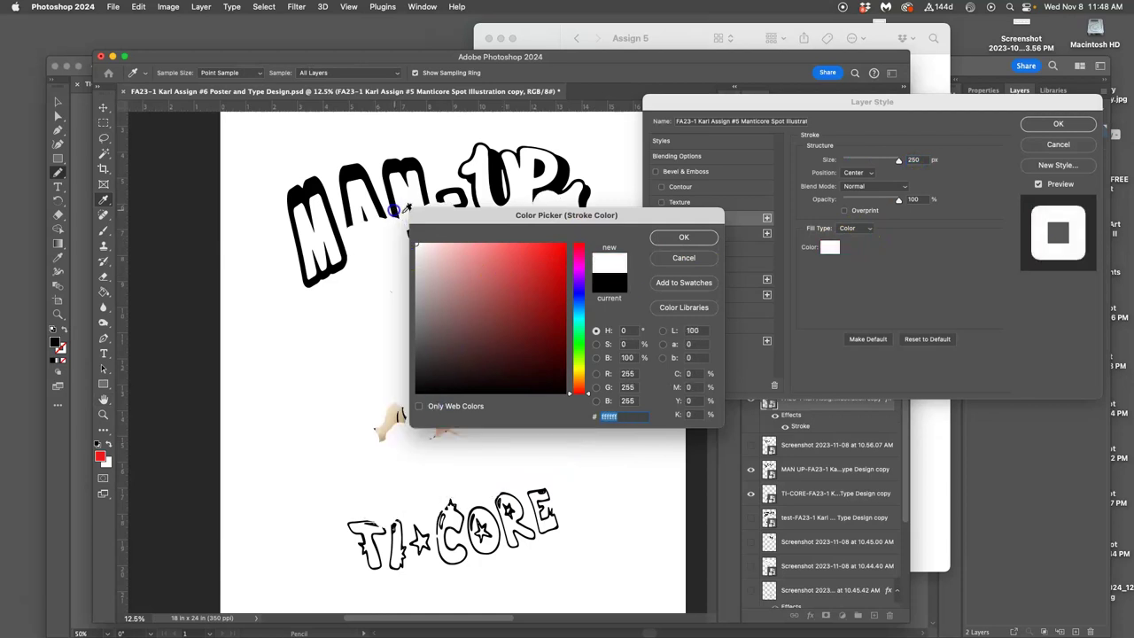
click(683, 238)
click(857, 172)
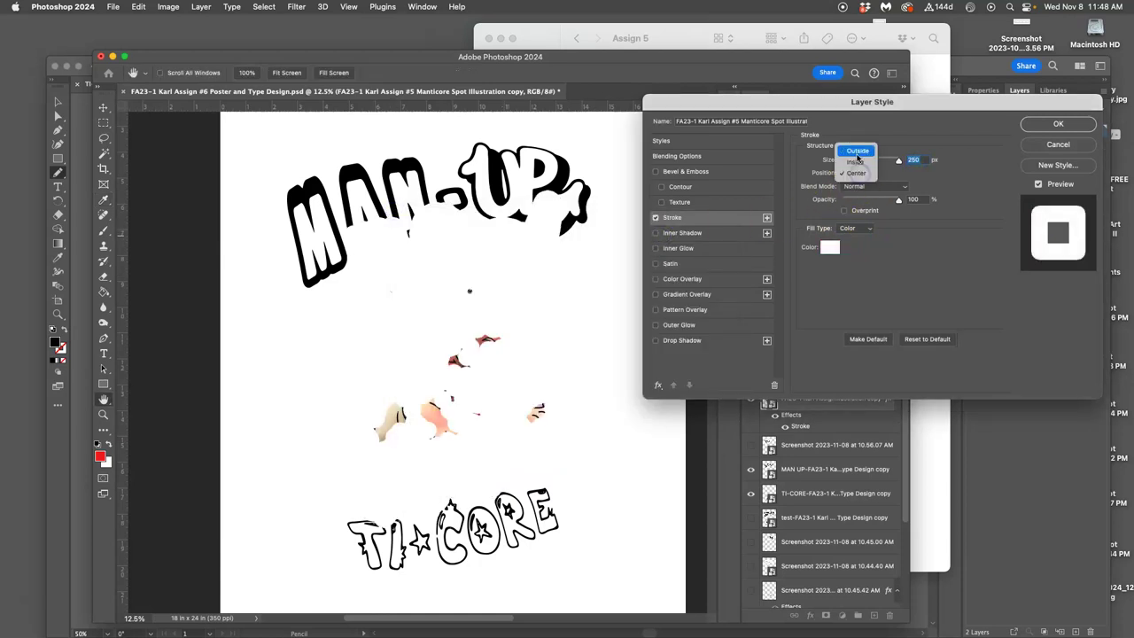
click(858, 152)
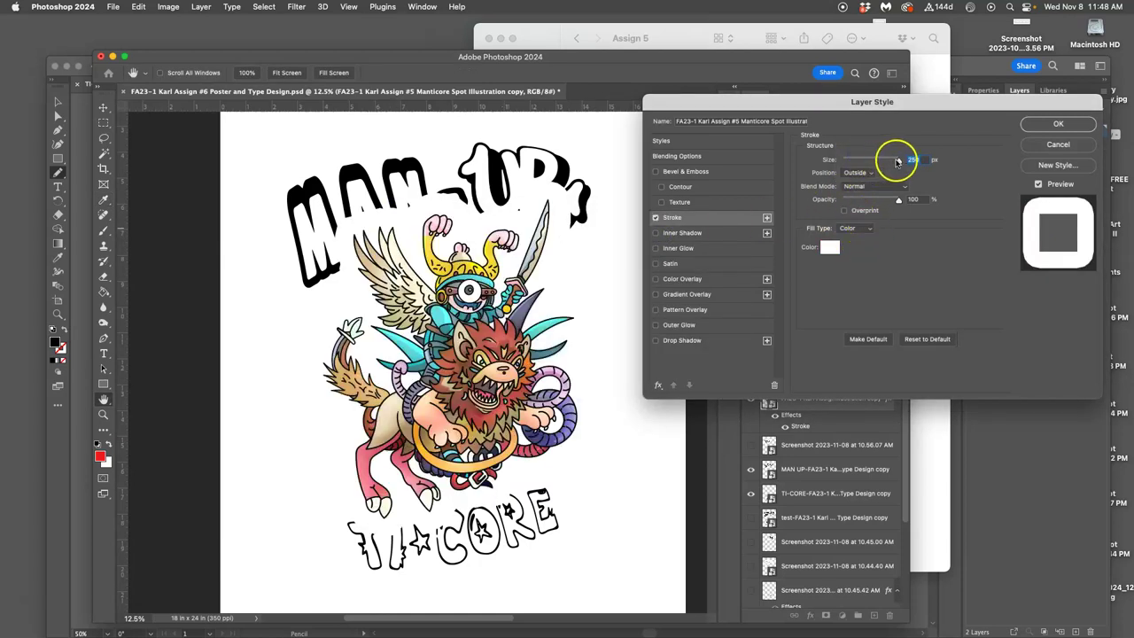
drag(895, 161, 853, 165)
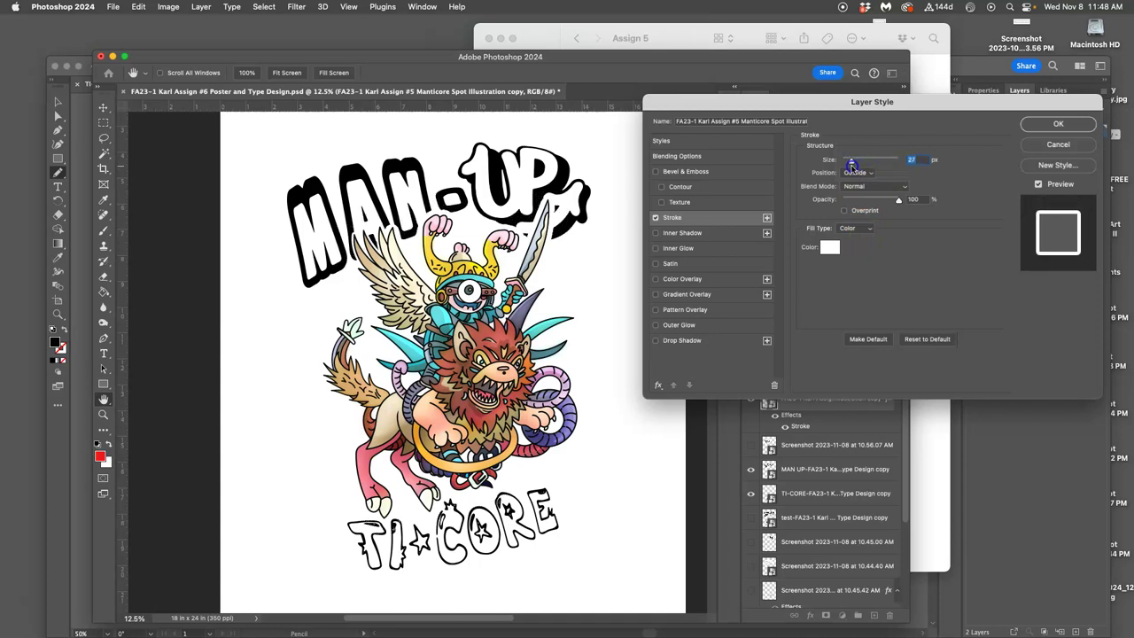
drag(850, 165, 848, 165)
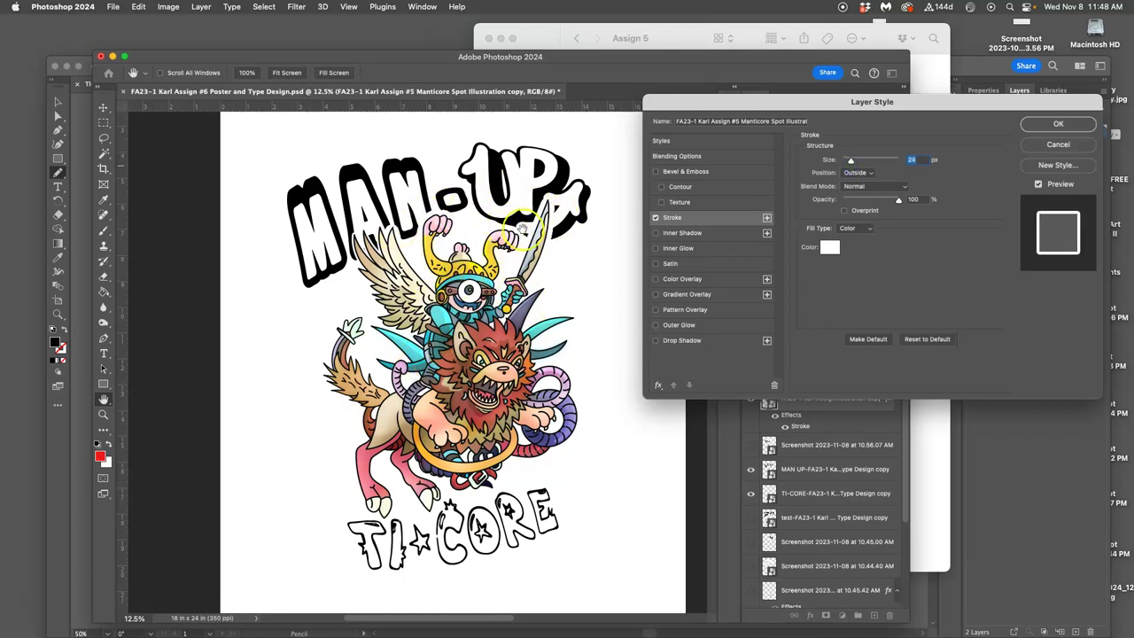
click(1042, 125)
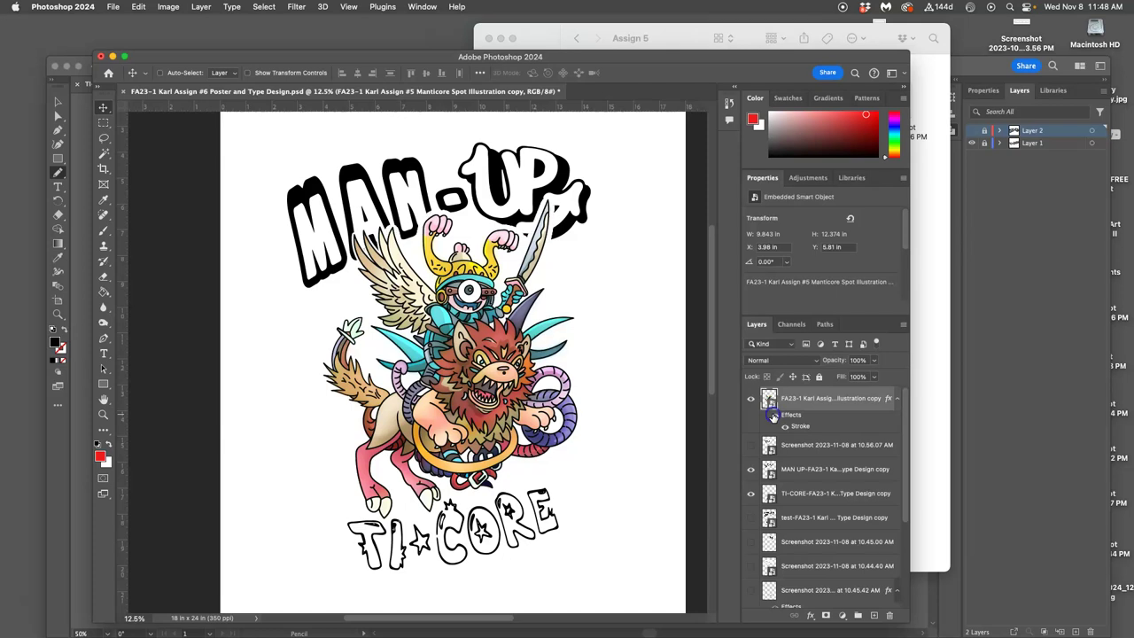
- Compare the stroke effect, then nudge the MAN-UP lettering slightly up and right
click(772, 416)
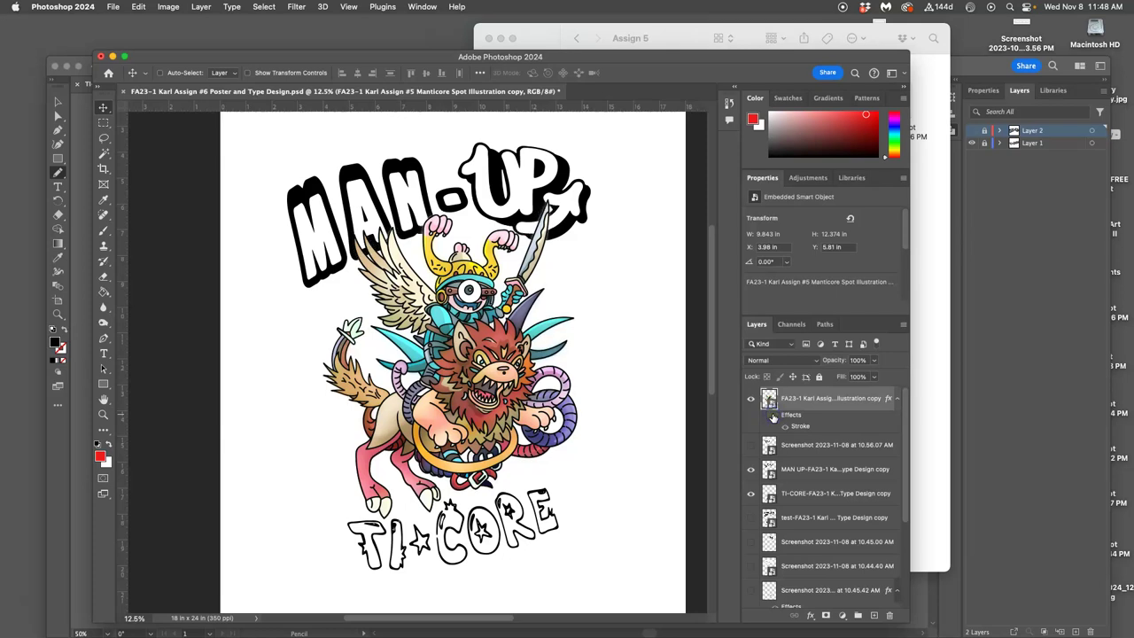
click(772, 416)
click(825, 468)
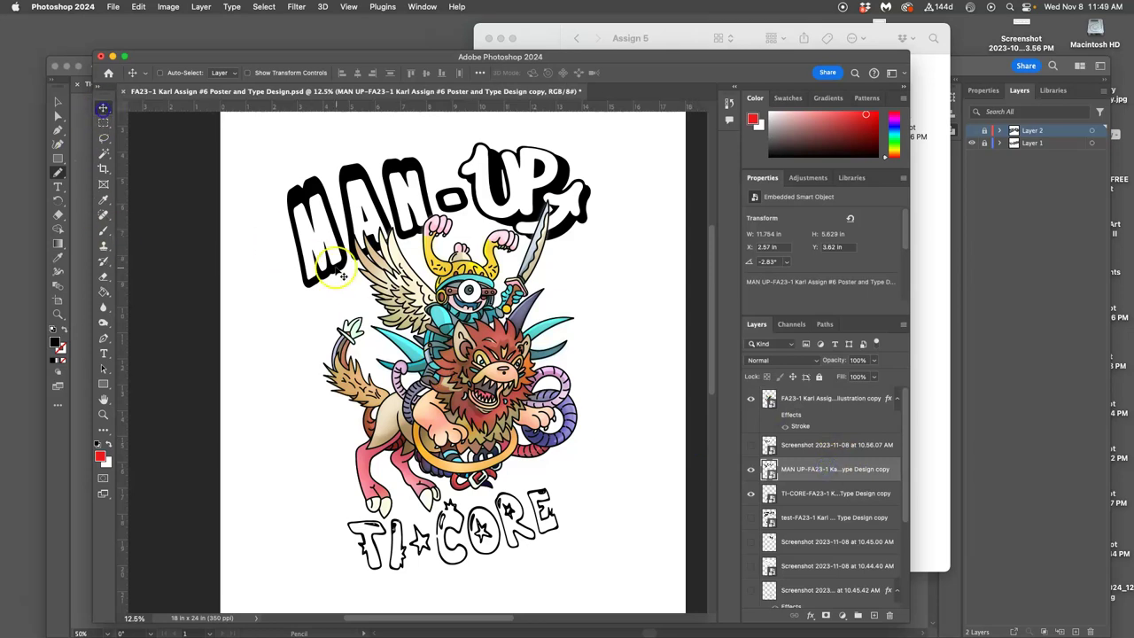
drag(342, 275, 341, 275)
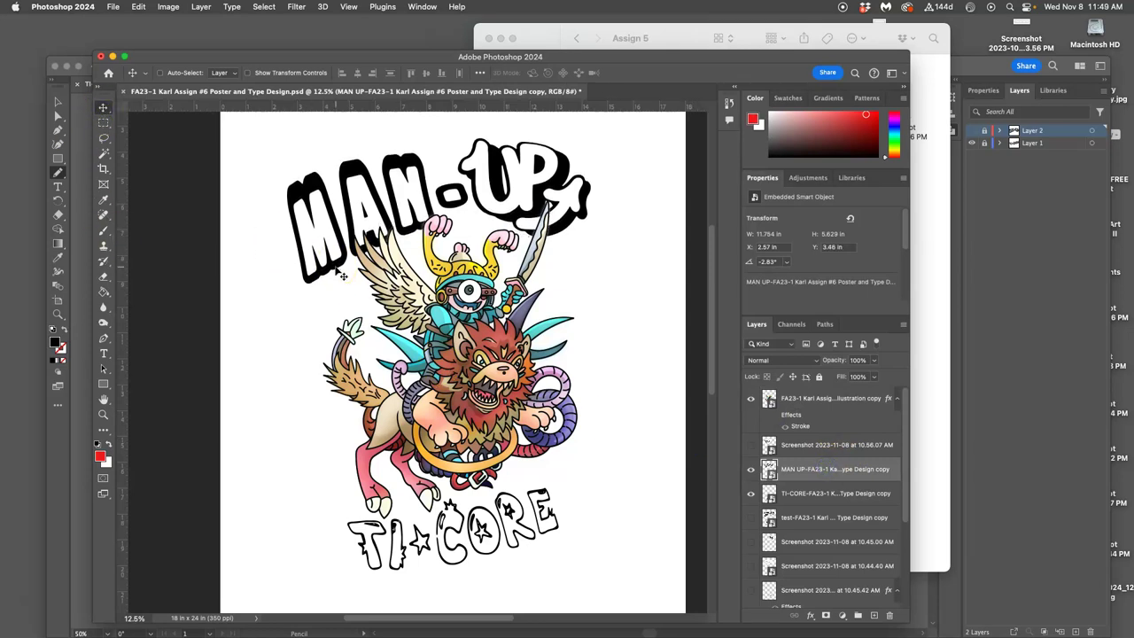
key(shift+Right)
key(shift+Right)
key(shift+Right)
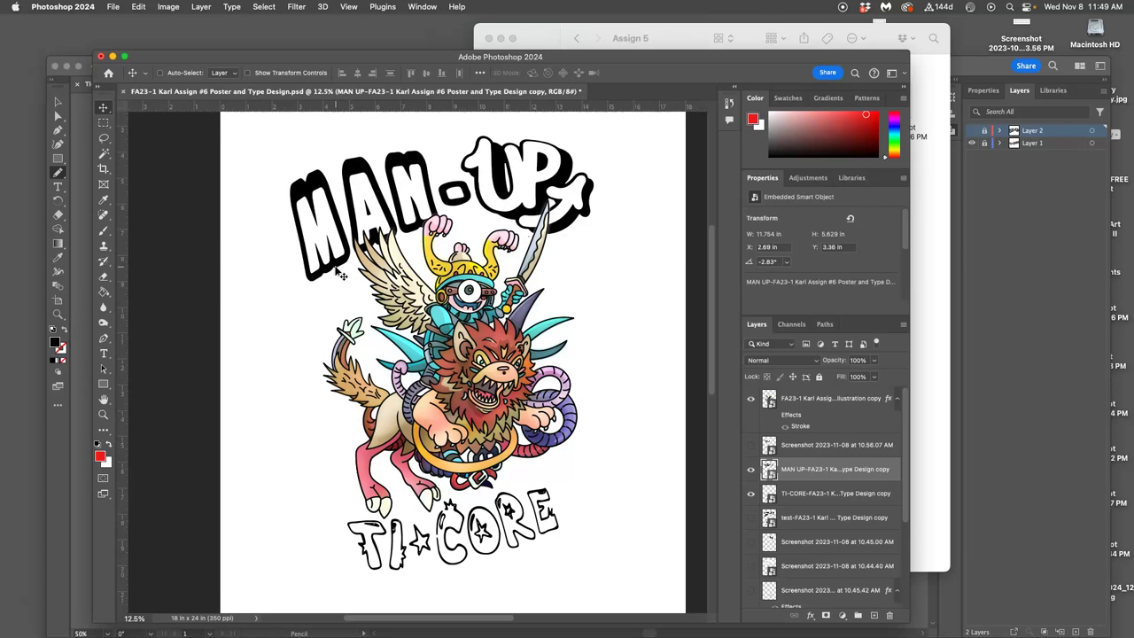
key(shift+Right)
key(shift+Down)
key(shift+Down)
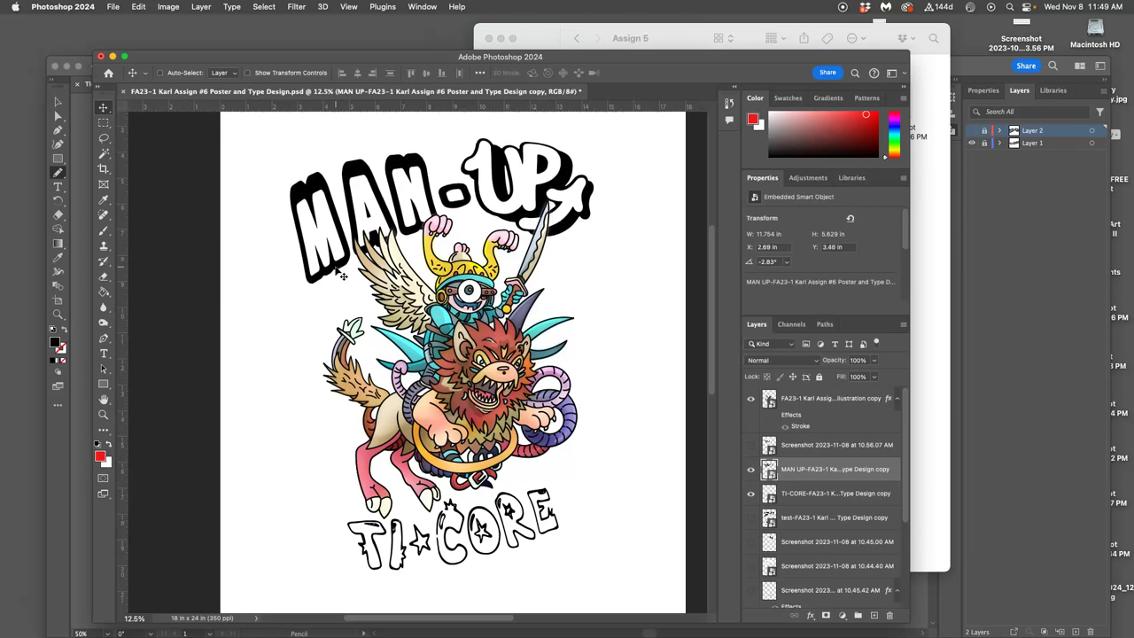
key(shift+Up)
key(shift+Up)
key(shift+Up)
key(shift+Right)
key(shift+Right)
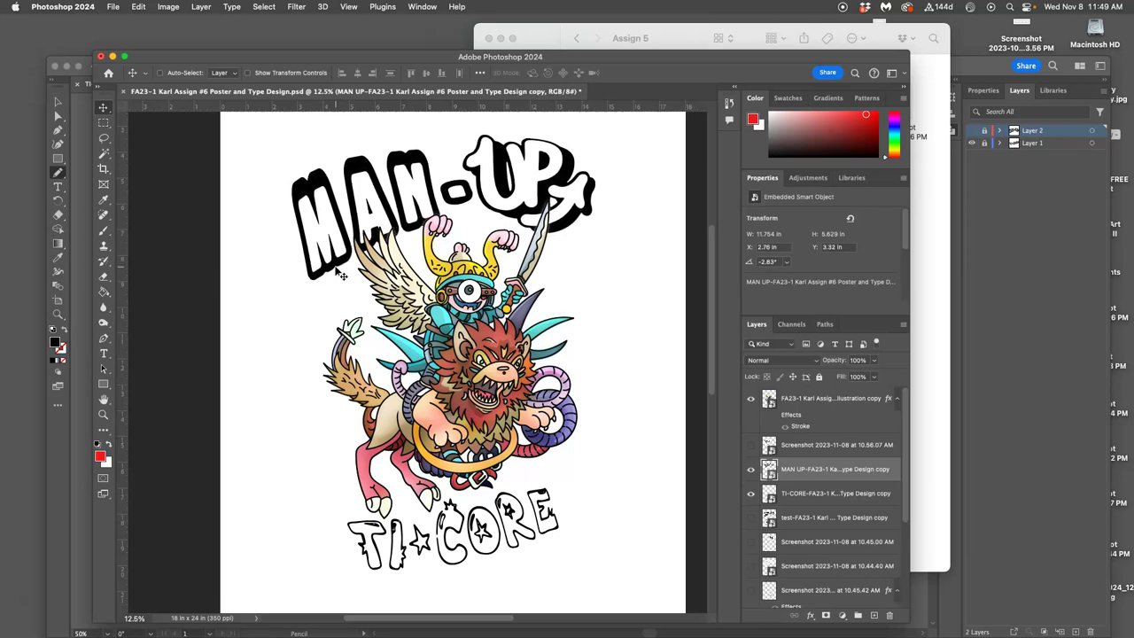
key(shift+Right)
key(shift+Right)
key(shift+Right)
key(shift+Right)
key(shift+Right)
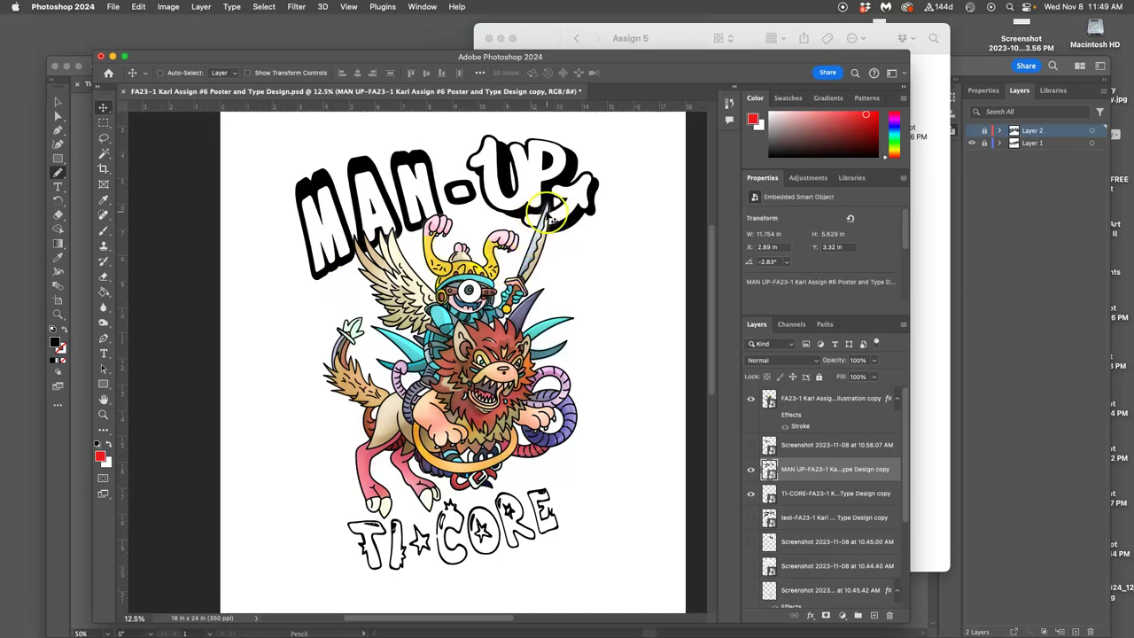
key(ctrl+t)
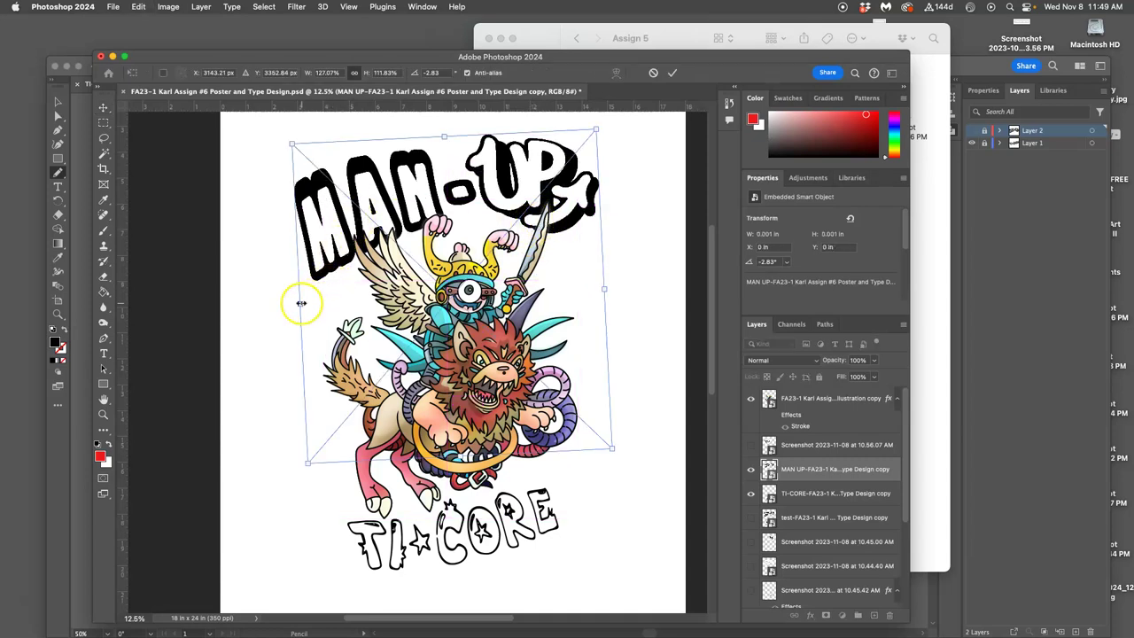
- Widen the MAN-UP lettering, skew it into a slight slant, and shift it lower
drag(301, 304, 286, 304)
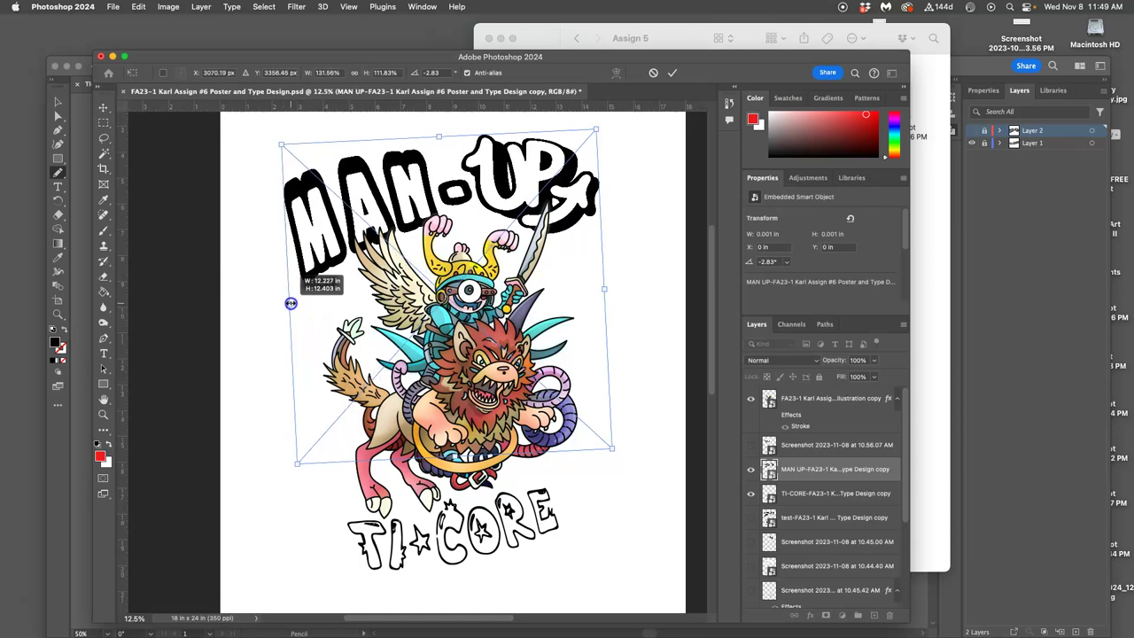
mouse_move(286, 304)
mouse_down()
mouse_move(299, 303)
mouse_move(284, 304)
mouse_up()
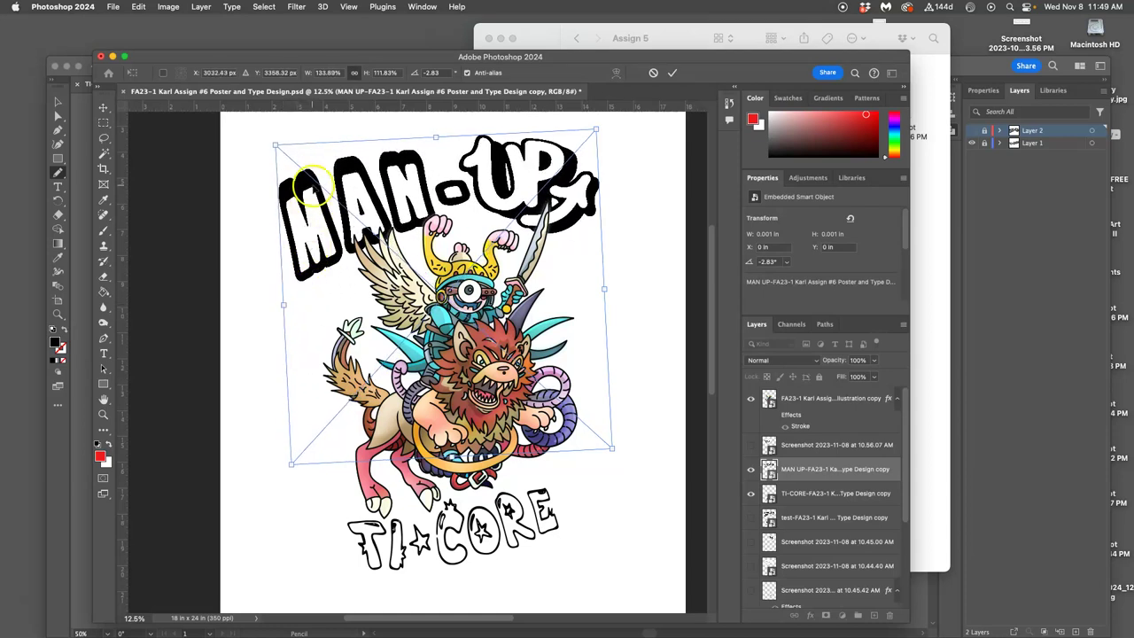
right_click(336, 212)
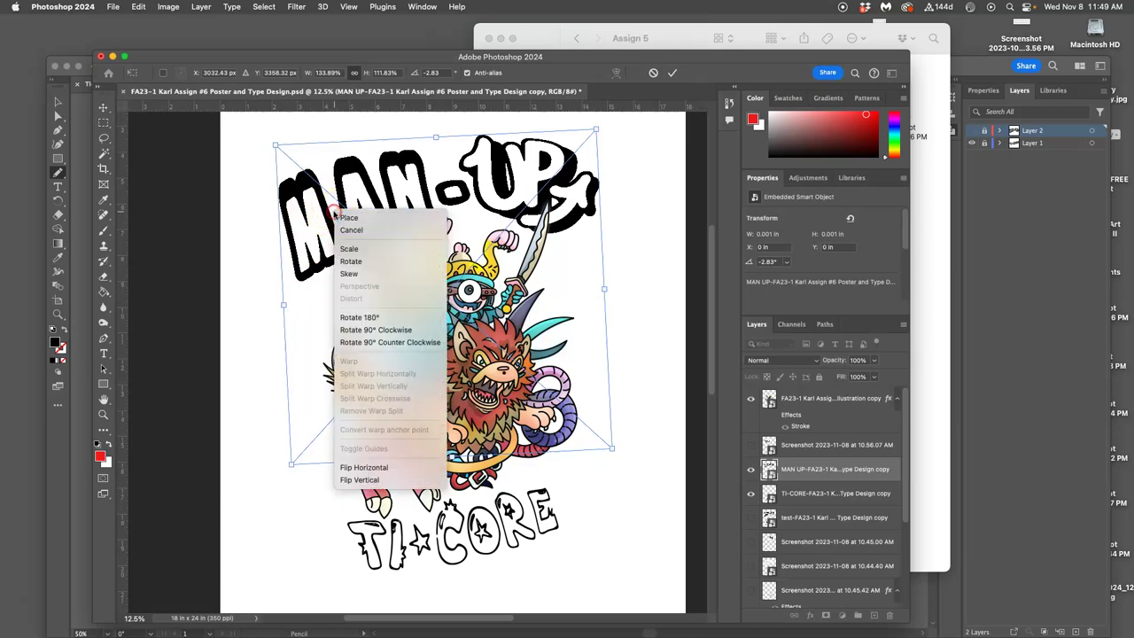
click(349, 273)
drag(274, 146, 279, 151)
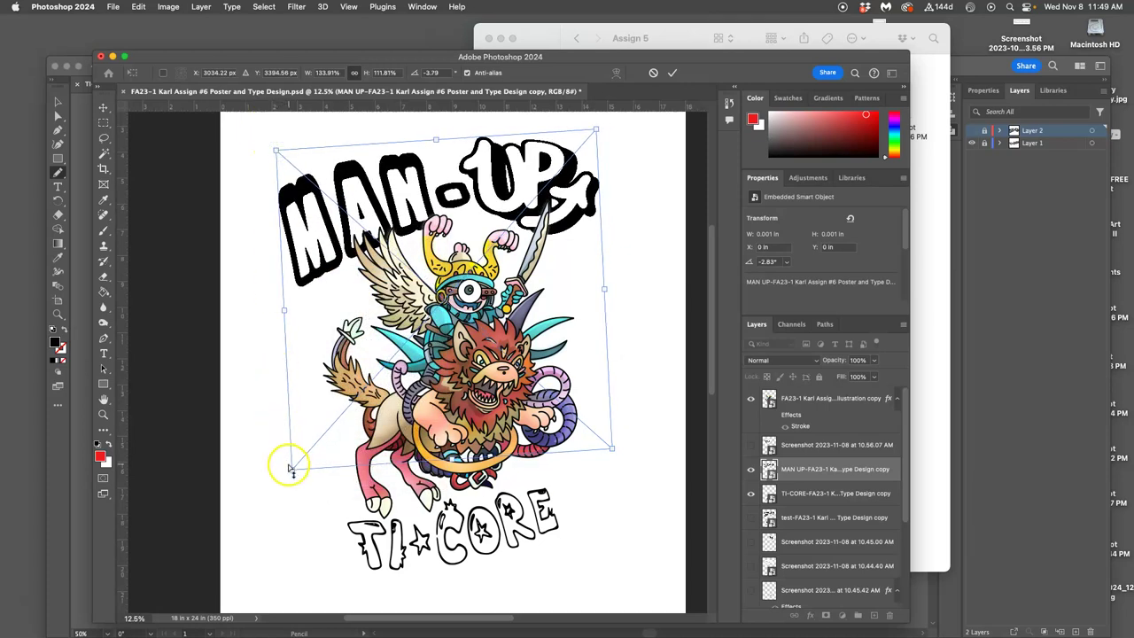
drag(290, 468, 276, 445)
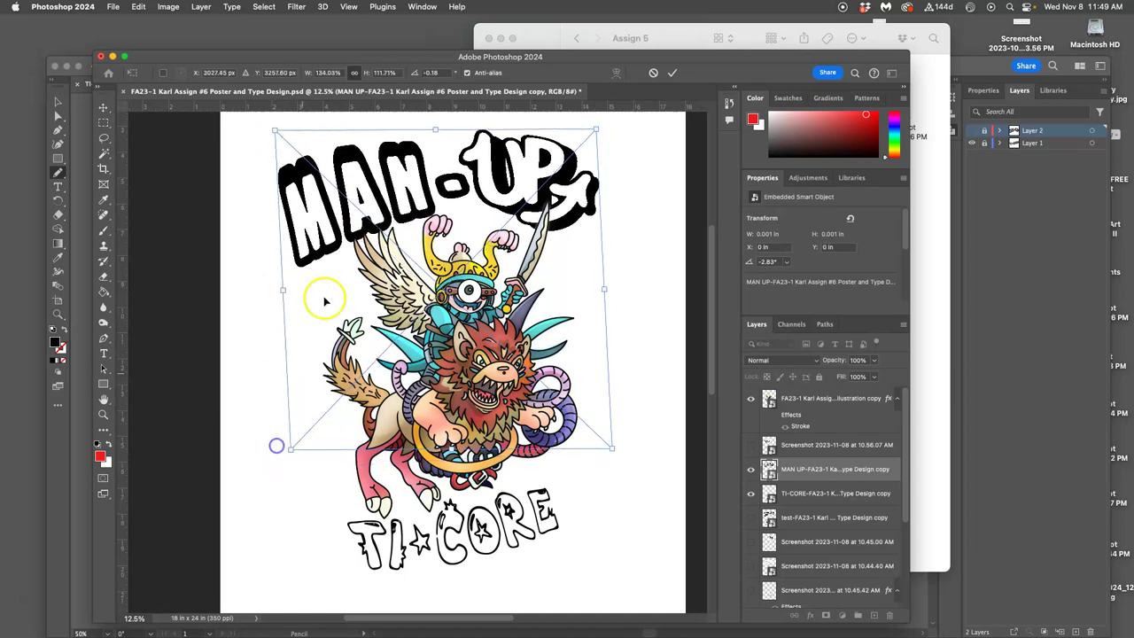
mouse_move(355, 150)
mouse_down()
mouse_move(366, 159)
mouse_move(351, 163)
mouse_move(357, 155)
mouse_up()
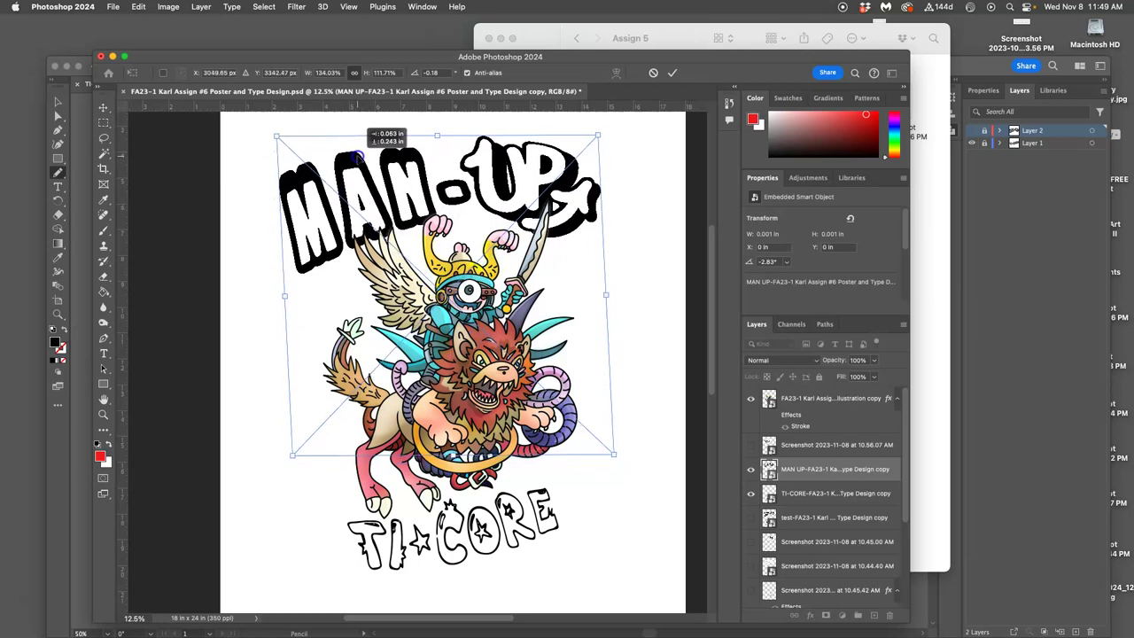
drag(357, 155, 358, 156)
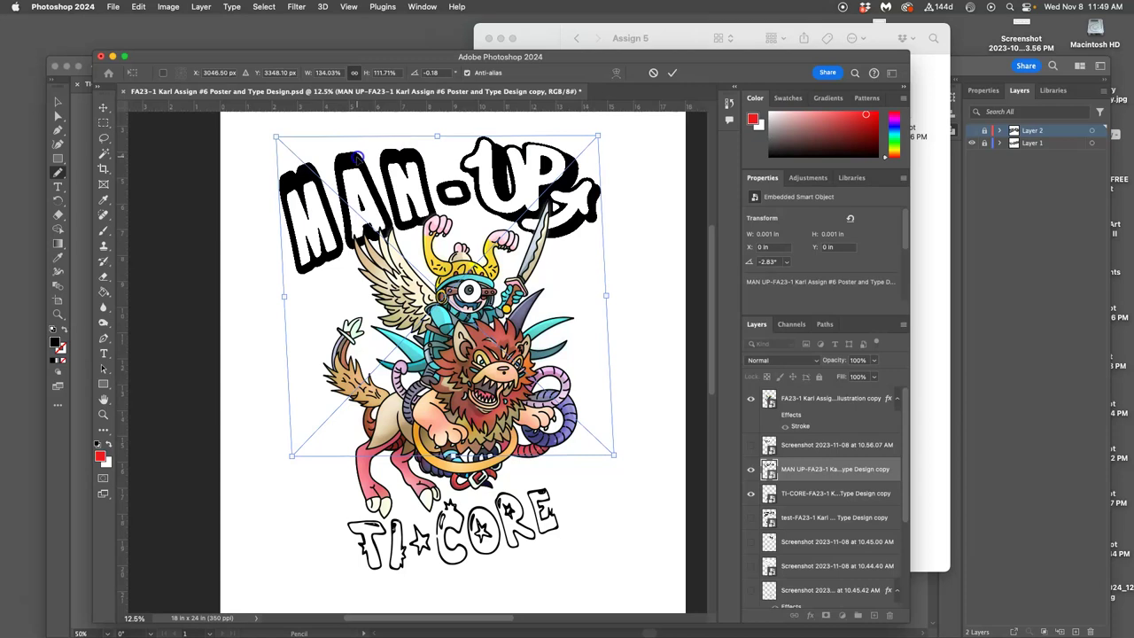
click(609, 142)
- Rotate MAN-UP a few degrees, narrow it to about 121% width, and shift it left
right_click(567, 152)
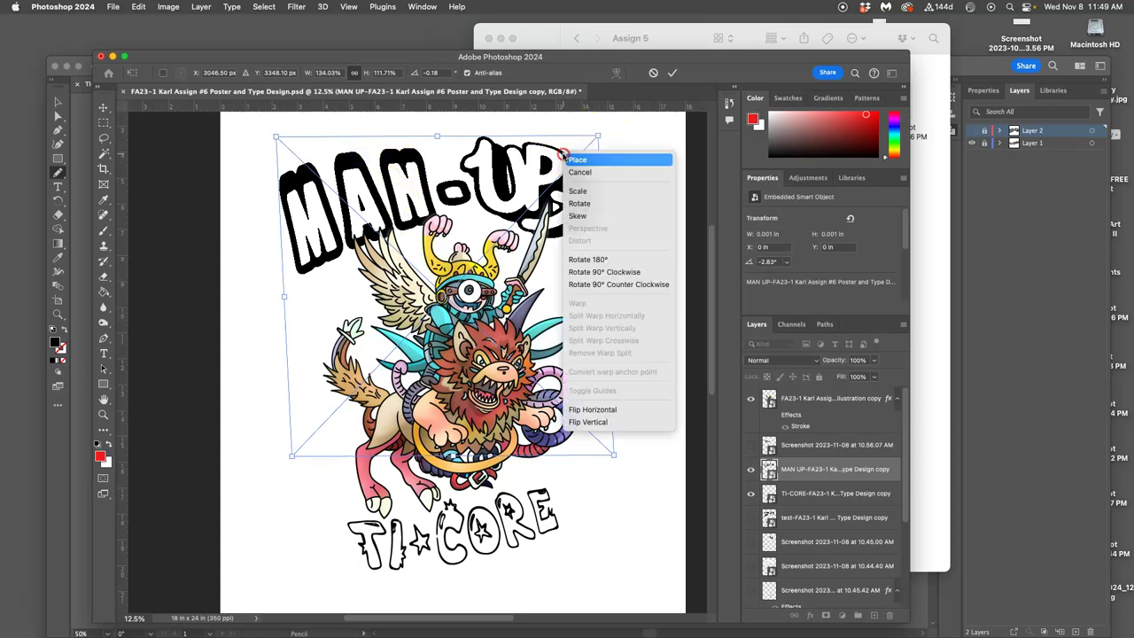
click(580, 203)
drag(609, 129, 604, 122)
drag(418, 184, 430, 188)
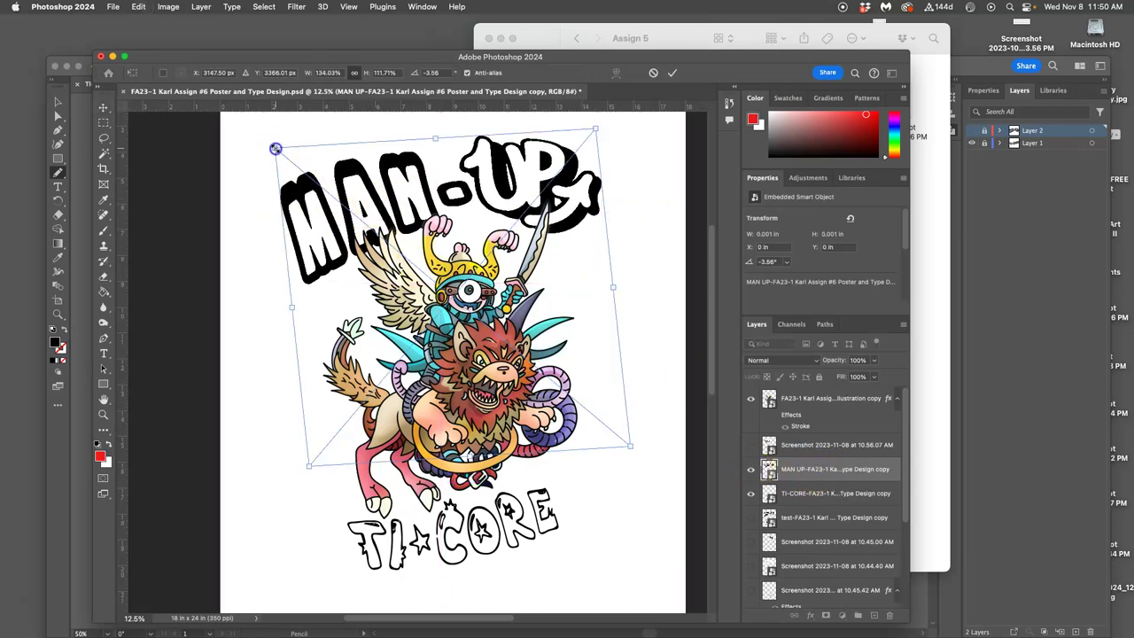
drag(275, 148, 296, 148)
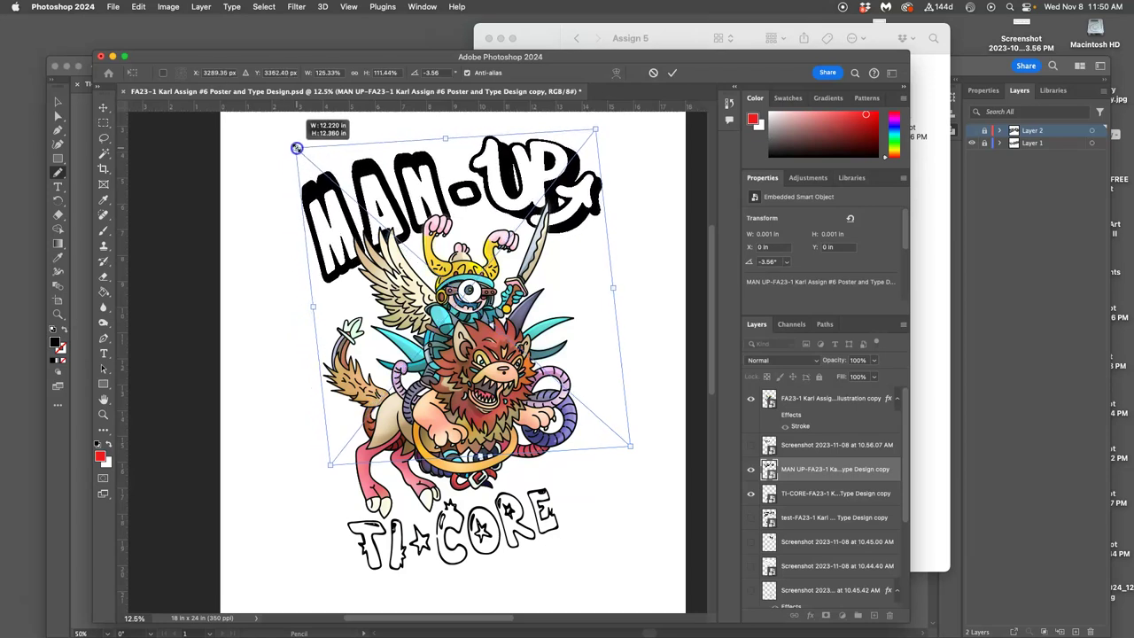
drag(297, 148, 297, 150)
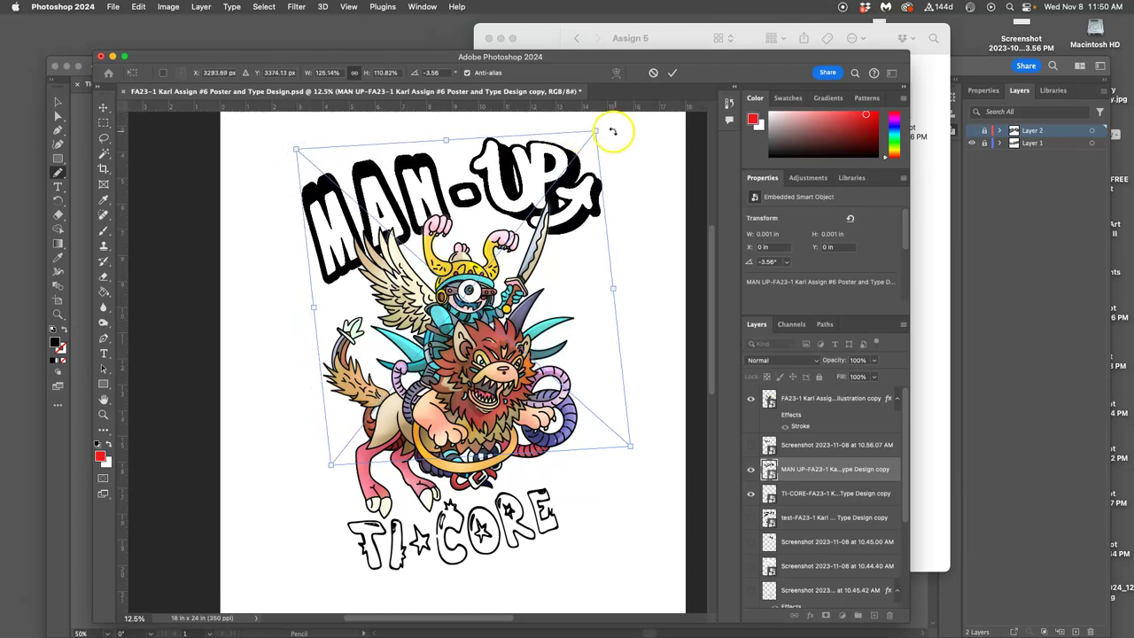
drag(612, 129, 610, 127)
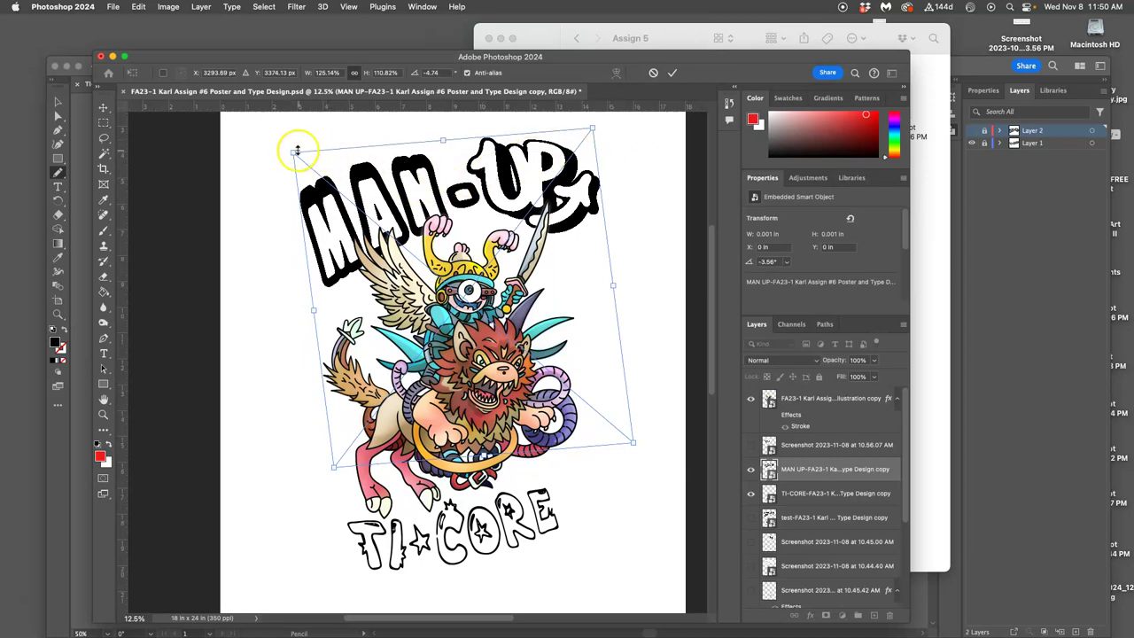
drag(295, 152, 302, 152)
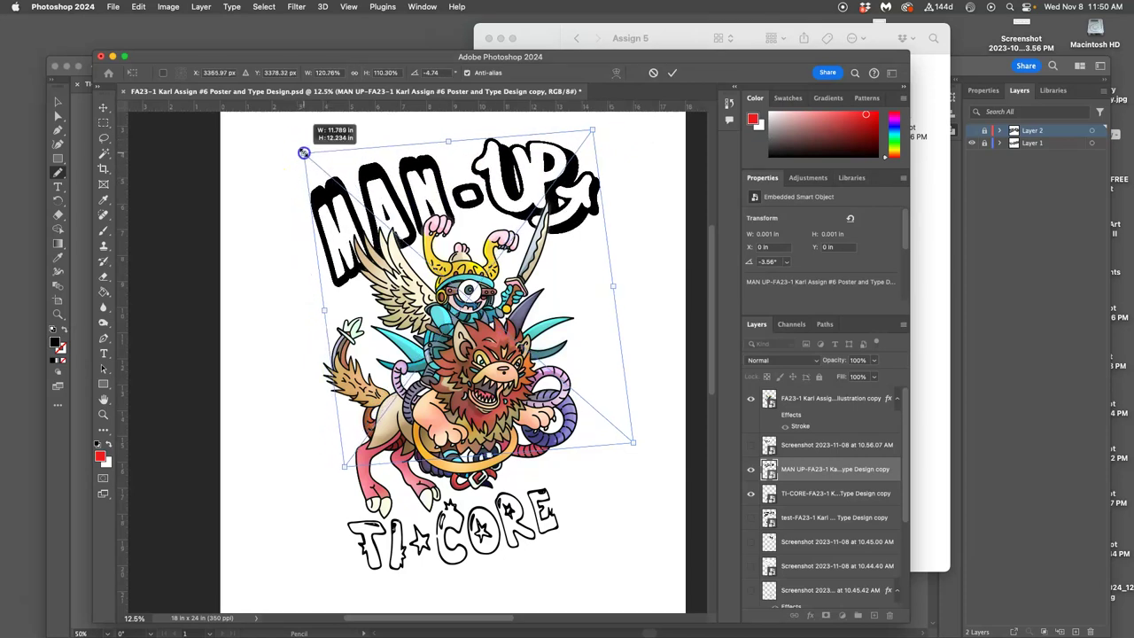
drag(508, 199, 503, 203)
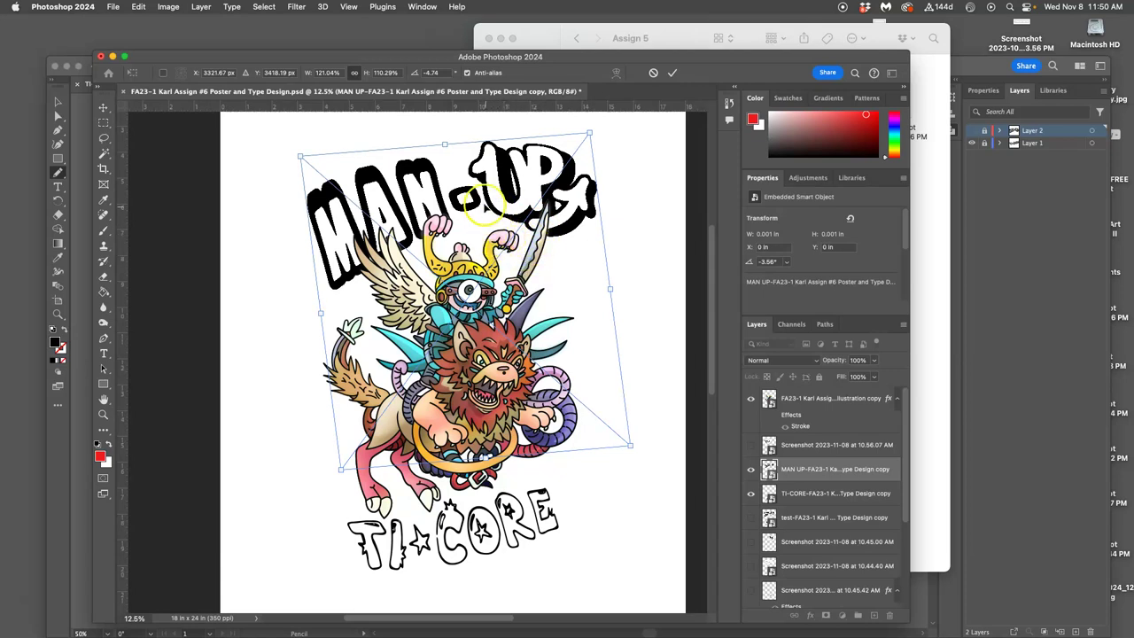
- Switch the transform to Scale and fine-tune MAN-UP's tilt from its lower-right corner
right_click(484, 204)
click(472, 224)
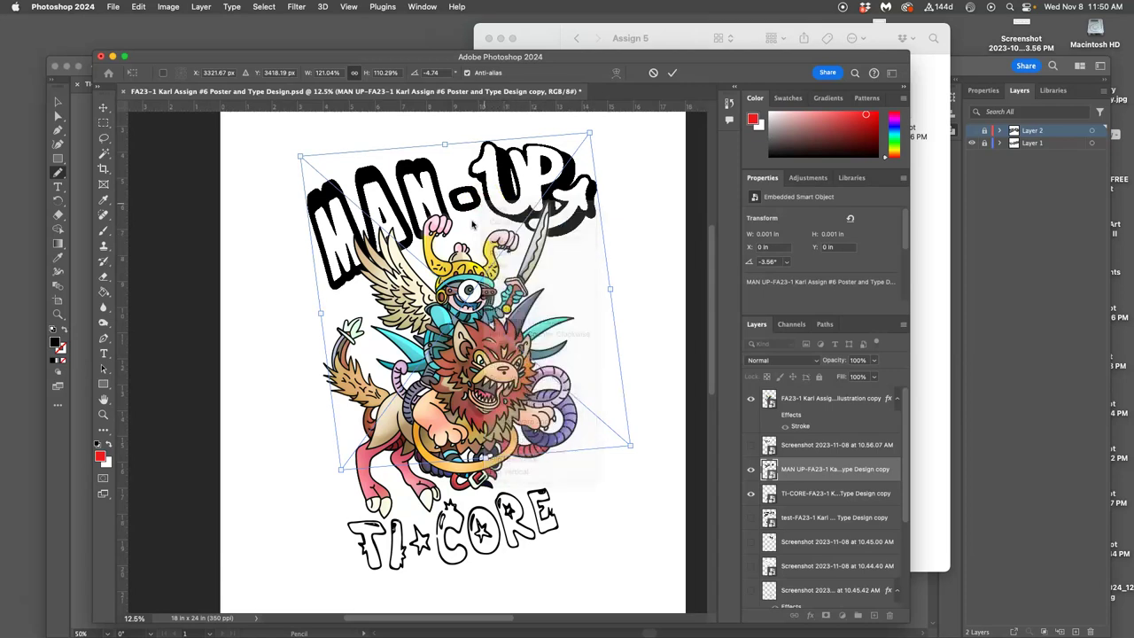
right_click(472, 223)
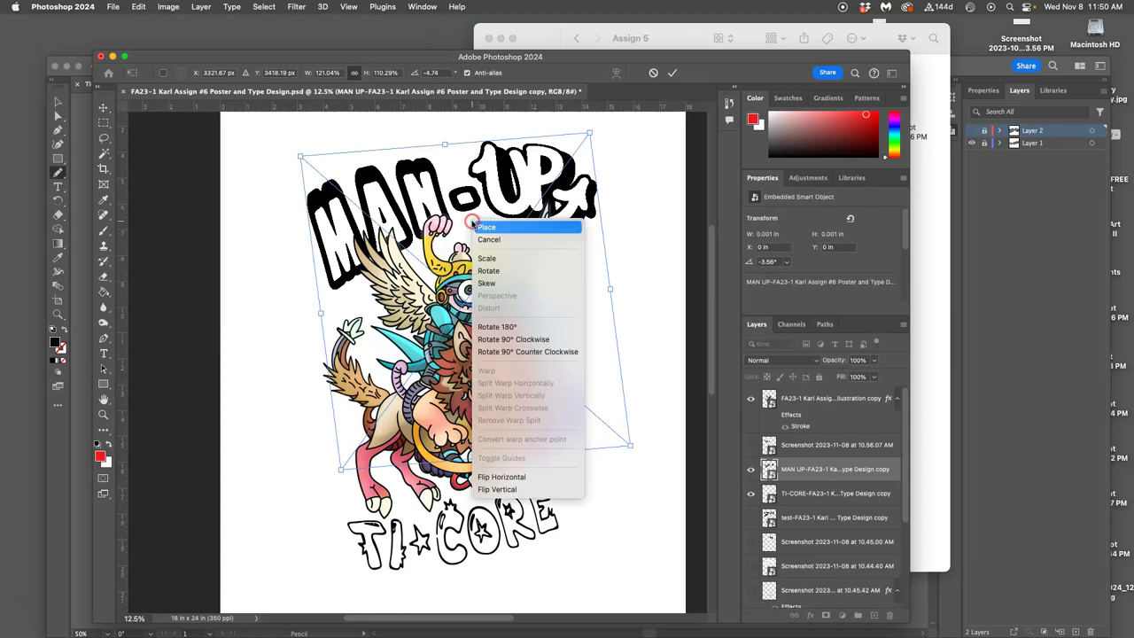
click(487, 378)
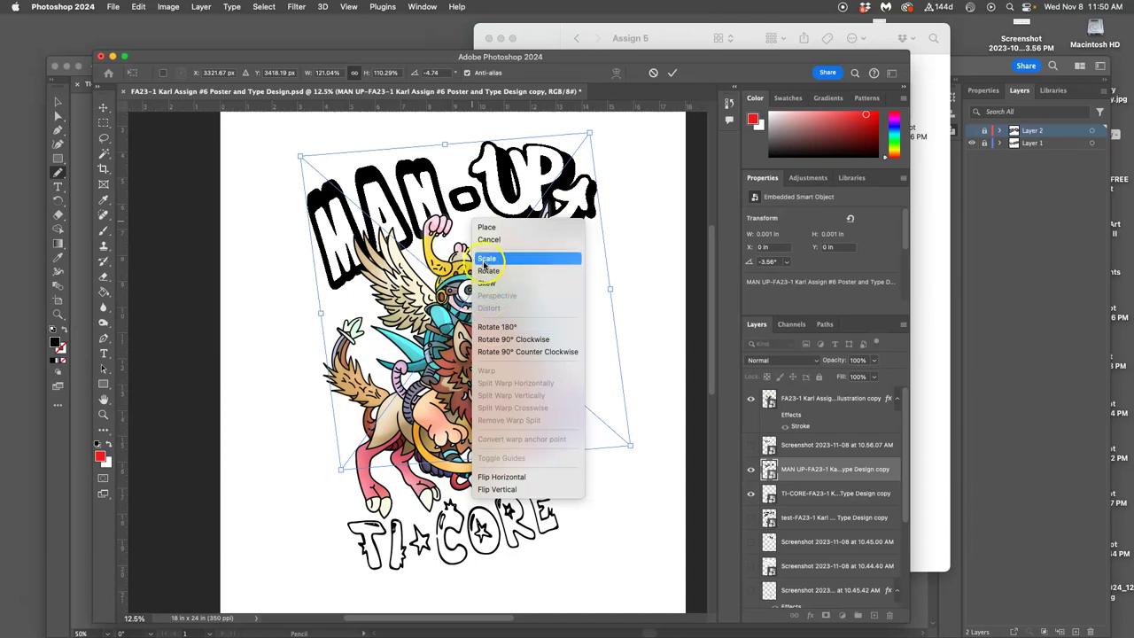
click(486, 282)
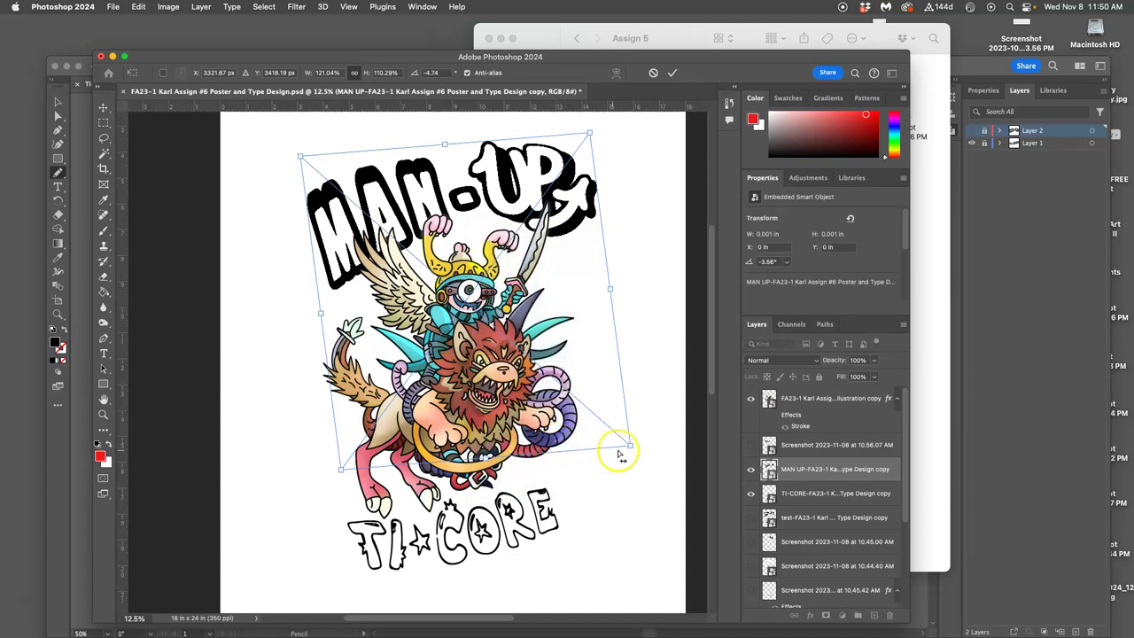
drag(627, 447, 606, 433)
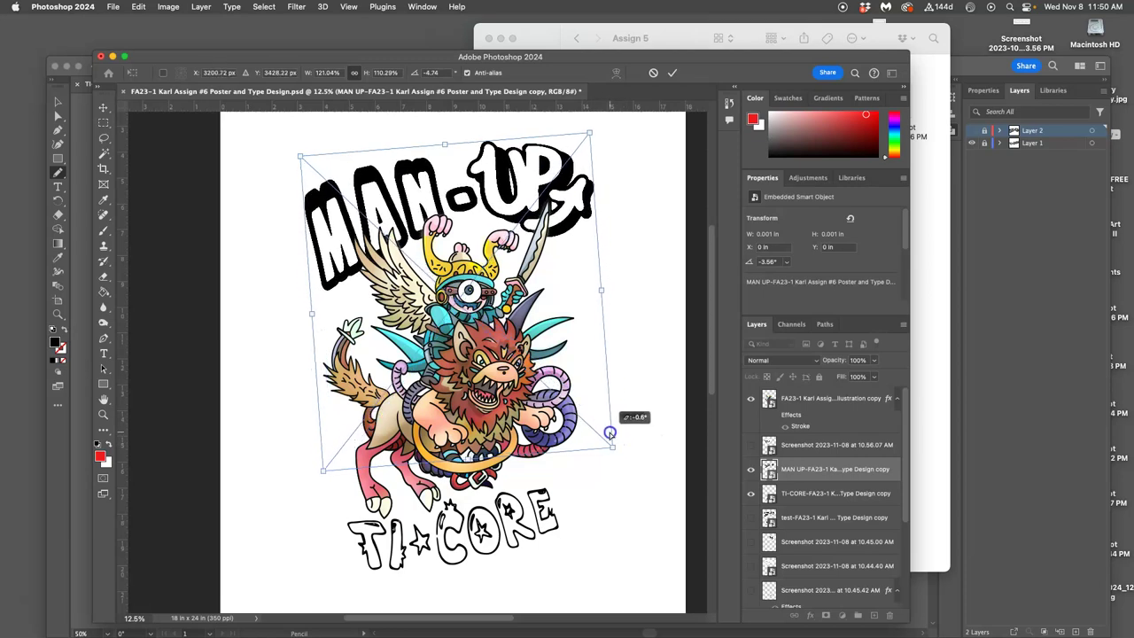
drag(607, 433, 613, 434)
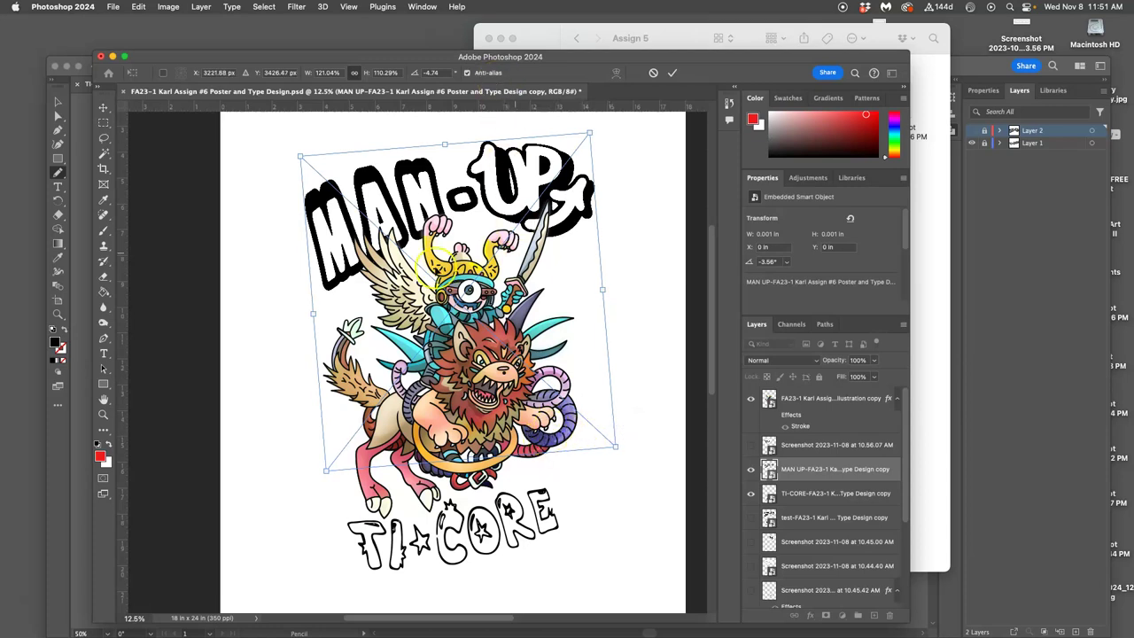
- Apply the MAN-UP transform and lock the MAN UP layer
key(Return)
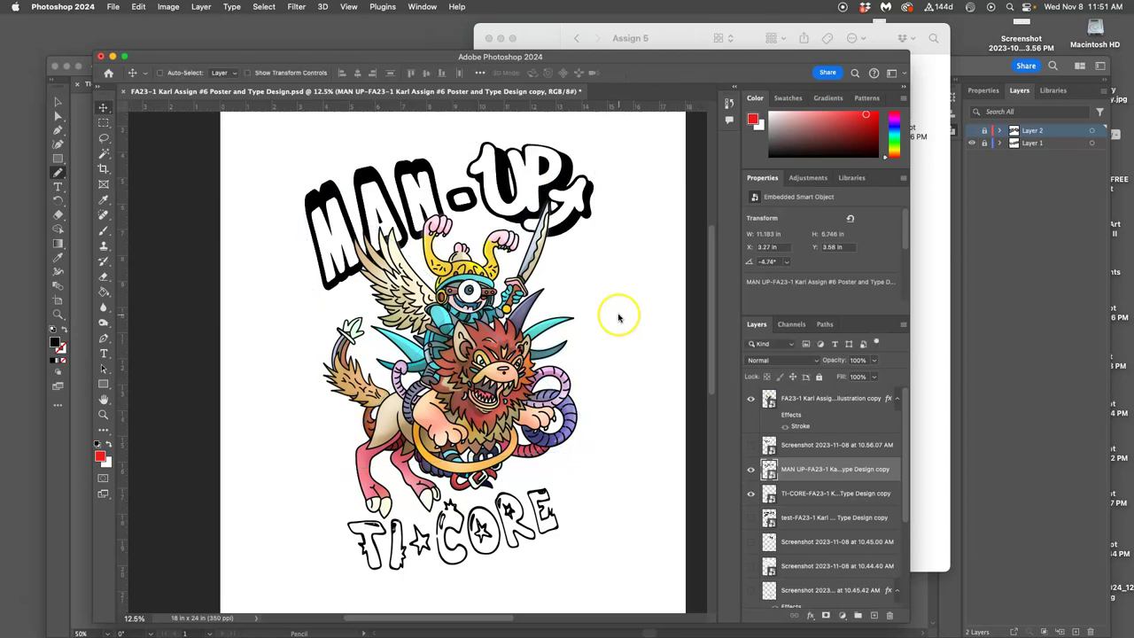
scroll(611, 317, left, 5)
scroll(603, 317, down, 2)
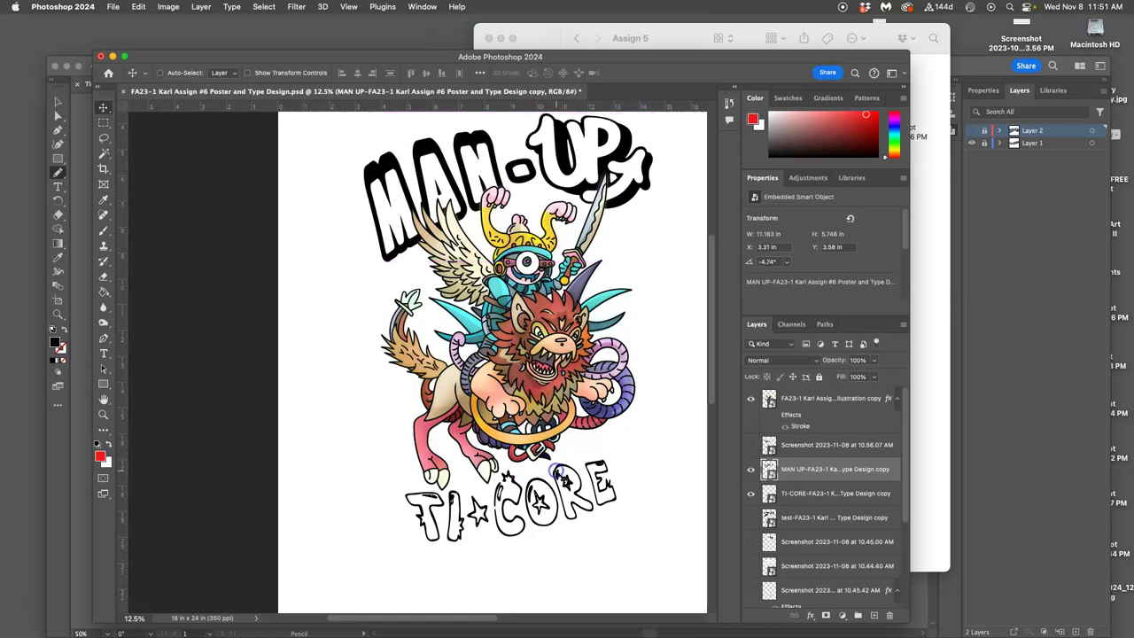
key(super+z)
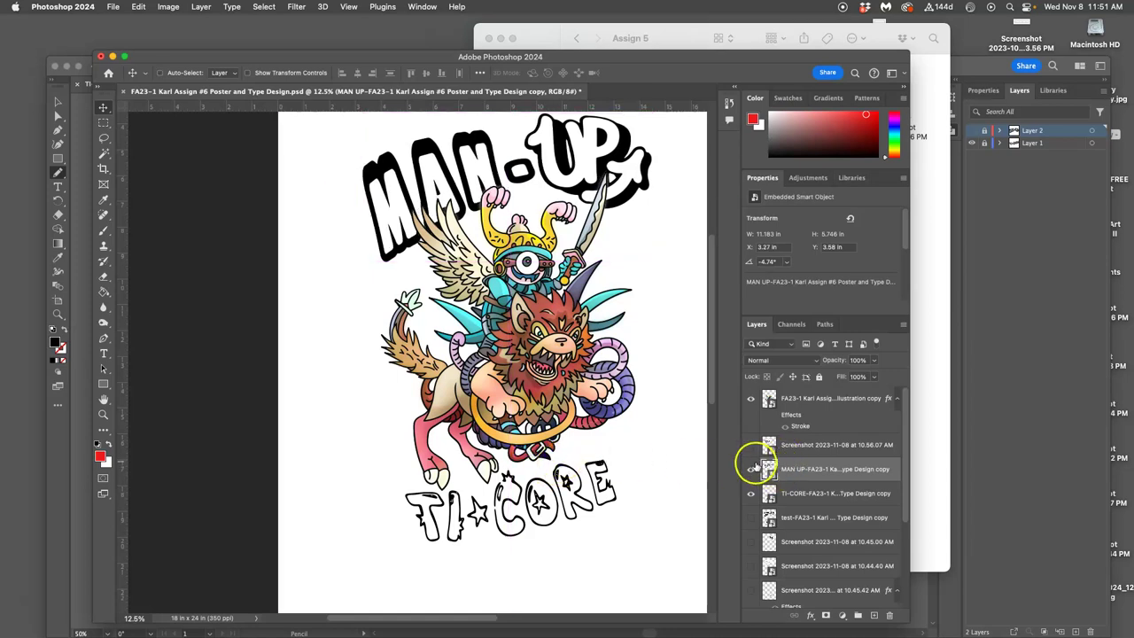
click(818, 376)
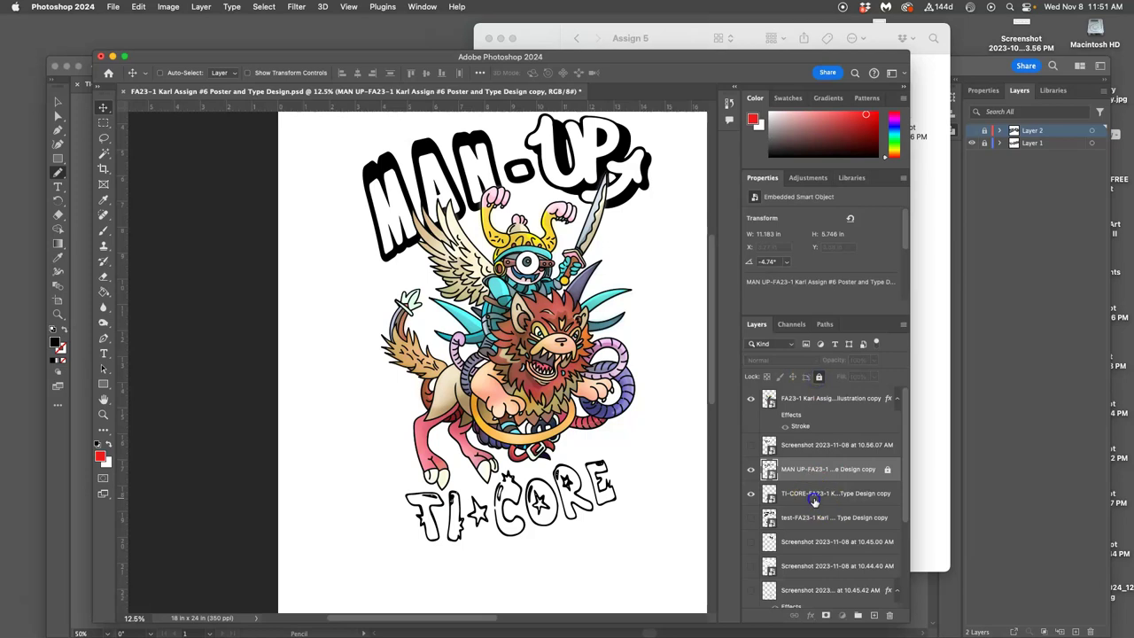
- Select the TI-CORE layer and move the lettering slightly up with Free Transform
click(767, 493)
key(super+t)
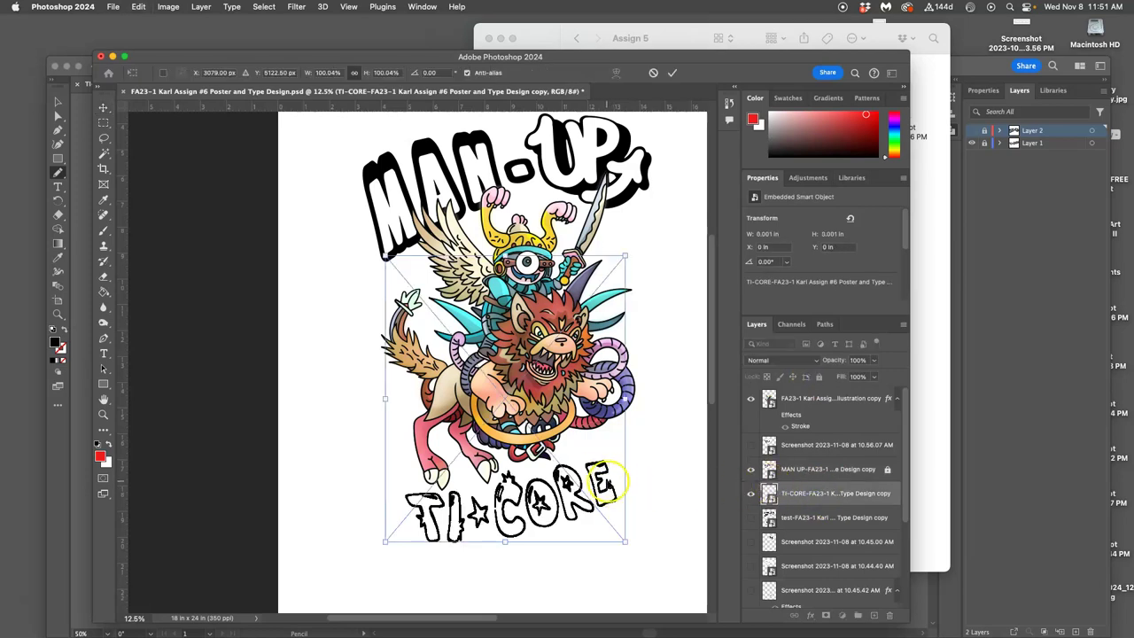
right_click(611, 483)
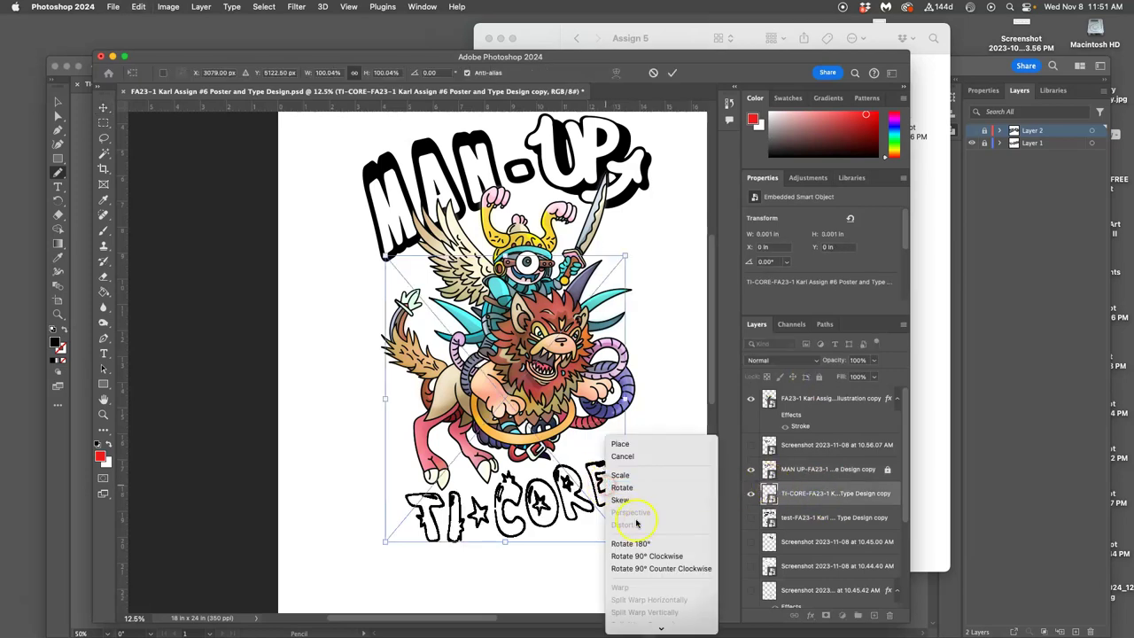
click(558, 548)
mouse_move(563, 501)
mouse_down()
mouse_move(559, 473)
mouse_move(561, 500)
mouse_up()
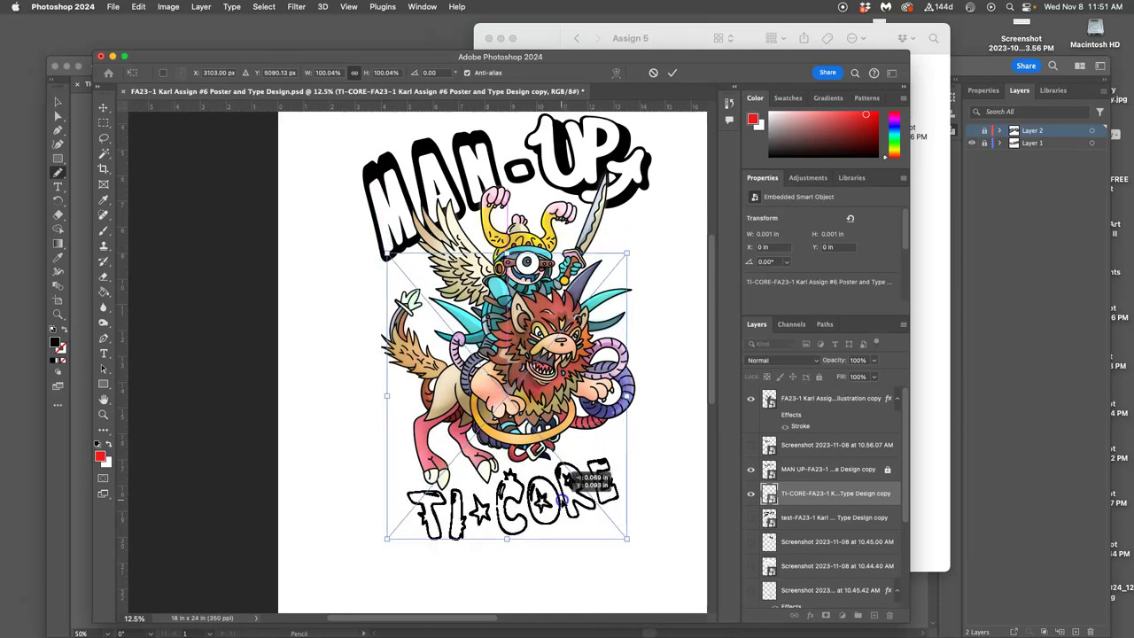